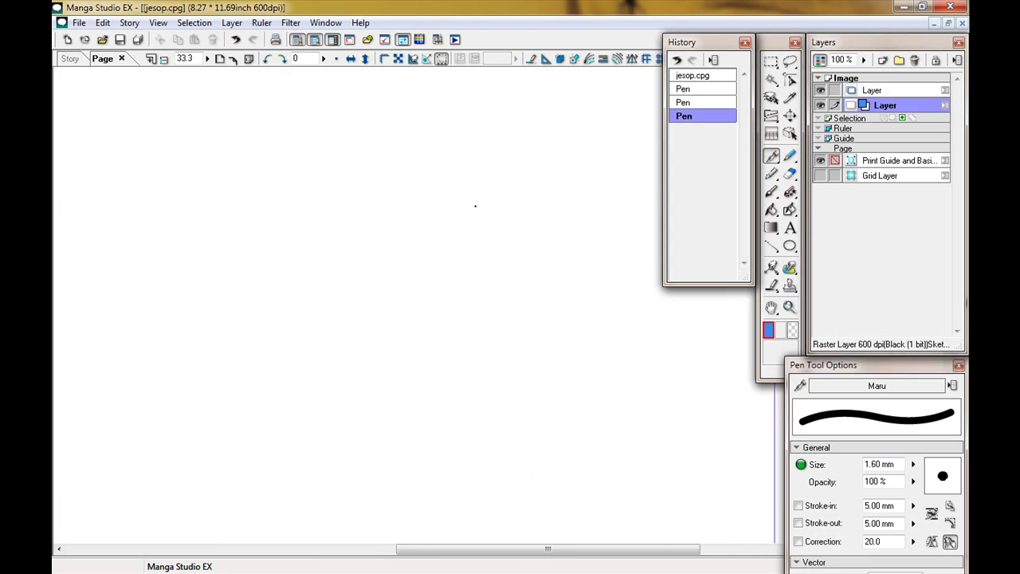
Sketch the rough head, shoulders, body, arm and fist, plus eye marks and face lines.
{"action": "key", "text": "Tab"}
{"action": "mouse_move", "coordinate": [475, 206]}
{"action": "left_mouse_down"}
{"action": "mouse_move", "coordinate": [571, 191]}
{"action": "mouse_move", "coordinate": [590, 287]}
{"action": "mouse_move", "coordinate": [457, 218]}
{"action": "mouse_move", "coordinate": [640, 364]}
{"action": "mouse_move", "coordinate": [590, 374]}
{"action": "left_mouse_up"}
{"action": "left_click_drag", "start_coordinate": [677, 231], "coordinate": [702, 288]}
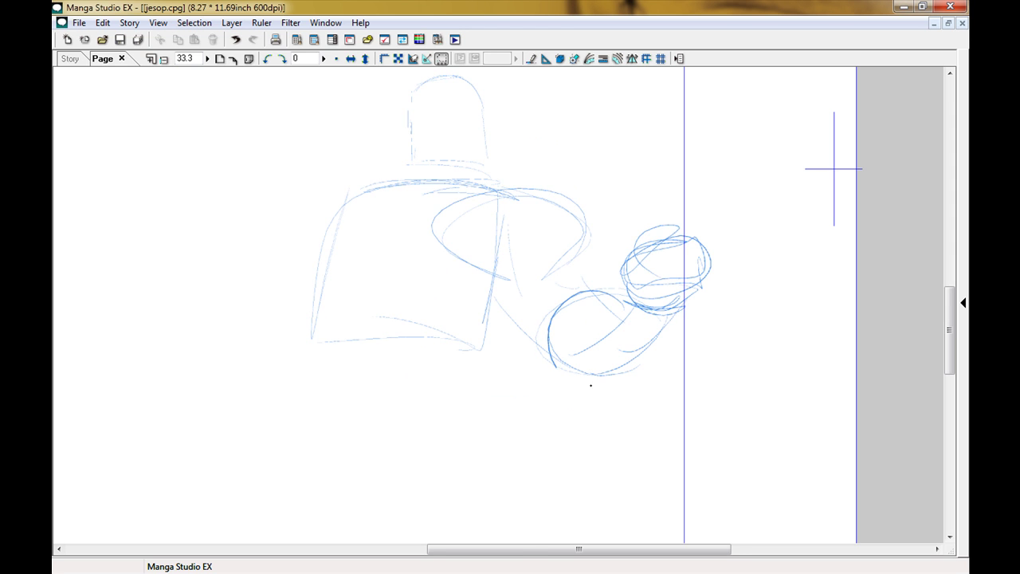
{"action": "mouse_move", "coordinate": [590, 385]}
{"action": "left_mouse_down"}
{"action": "mouse_move", "coordinate": [494, 239]}
{"action": "mouse_move", "coordinate": [603, 303]}
{"action": "left_mouse_up"}
{"action": "left_click_drag", "start_coordinate": [558, 263], "coordinate": [431, 383]}
{"action": "left_click_drag", "start_coordinate": [335, 295], "coordinate": [399, 367]}
{"action": "mouse_move", "coordinate": [399, 319]}
{"action": "left_mouse_down"}
{"action": "mouse_move", "coordinate": [431, 335]}
{"action": "mouse_move", "coordinate": [669, 207]}
{"action": "left_mouse_up"}
{"action": "left_click_drag", "start_coordinate": [670, 208], "coordinate": [661, 236]}
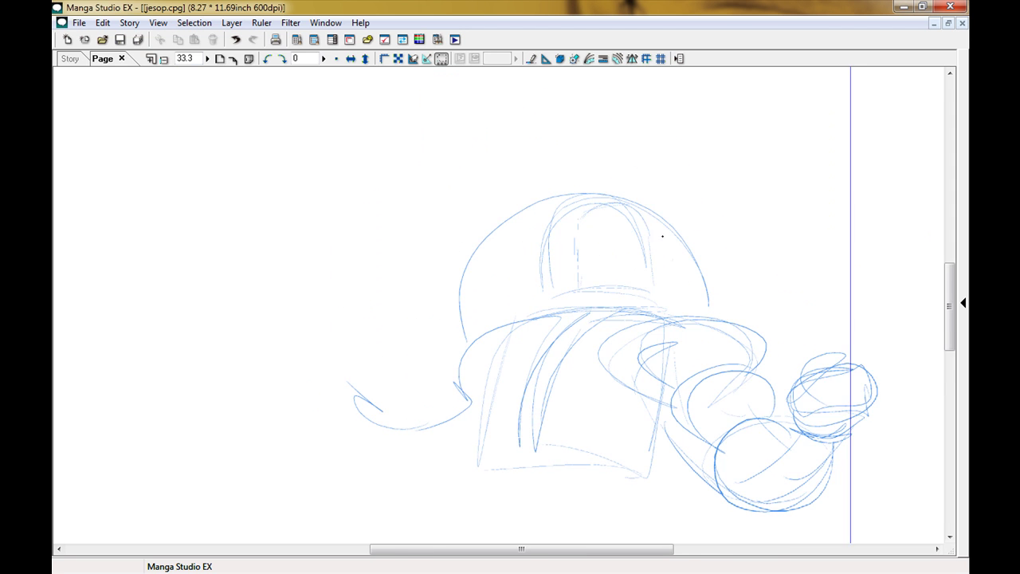
{"action": "left_click_drag", "start_coordinate": [434, 209], "coordinate": [563, 296]}
{"action": "left_click_drag", "start_coordinate": [518, 263], "coordinate": [606, 342]}
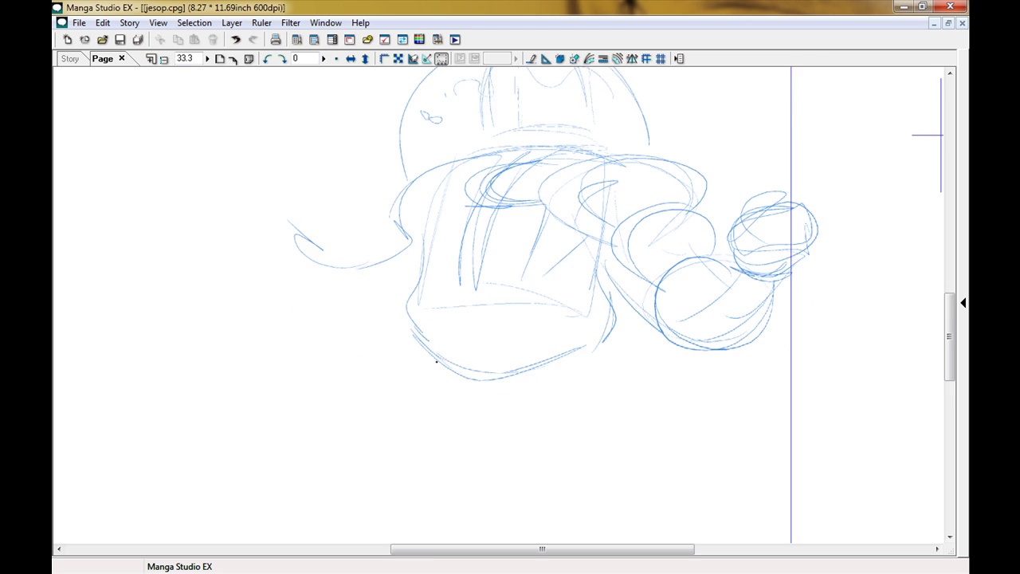
Add faint sketch strokes on the head and the left side of the figure.
{"action": "scroll", "coordinate": [437, 362], "scroll_direction": "down", "scroll_amount": 6}
{"action": "scroll", "coordinate": [540, 380], "scroll_direction": "up", "scroll_amount": 6}
{"action": "left_click_drag", "start_coordinate": [350, 319], "coordinate": [462, 351]}
{"action": "left_click_drag", "start_coordinate": [334, 227], "coordinate": [418, 353]}
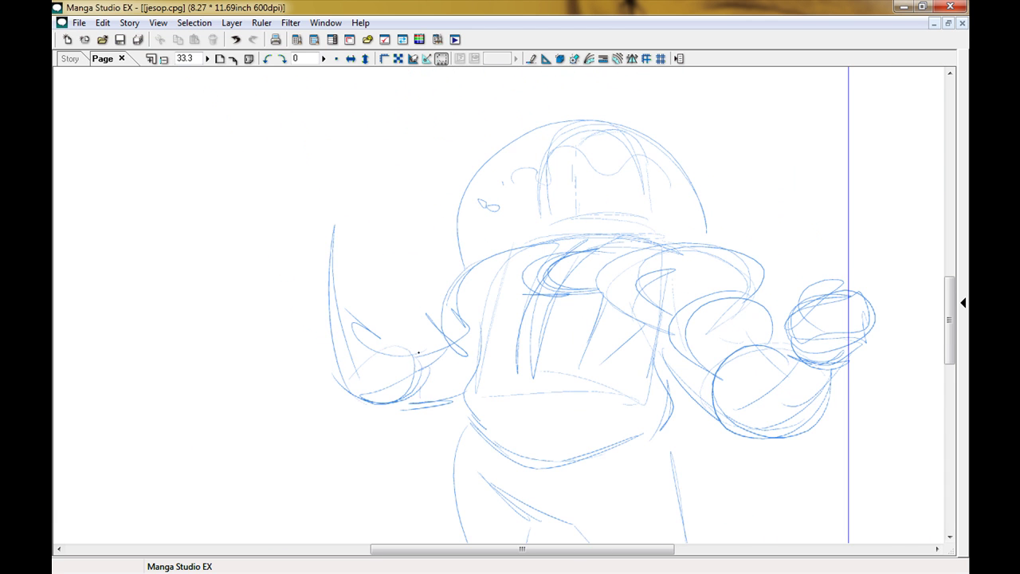
{"action": "left_click_drag", "start_coordinate": [364, 327], "coordinate": [59, 316]}
{"action": "left_click_drag", "start_coordinate": [691, 194], "coordinate": [894, 259]}
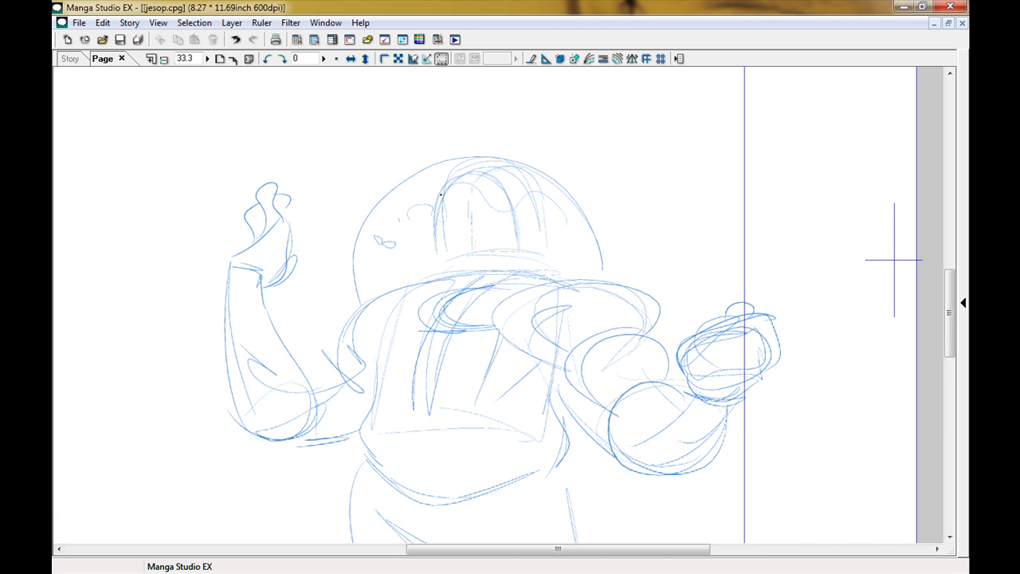
{"action": "scroll", "coordinate": [362, 294], "scroll_direction": "down", "scroll_amount": 3}
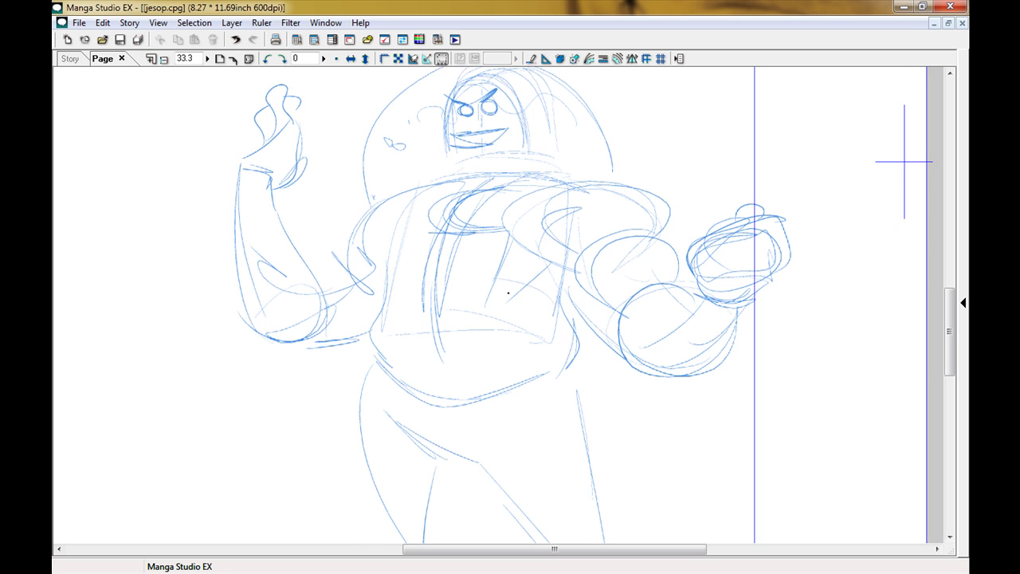
{"action": "left_click_drag", "start_coordinate": [300, 342], "coordinate": [702, 387]}
Sketch the legs with knee ellipses and rough feet.
{"action": "scroll", "coordinate": [356, 308], "scroll_direction": "down", "scroll_amount": 3}
{"action": "scroll", "coordinate": [589, 278], "scroll_direction": "up", "scroll_amount": 3}
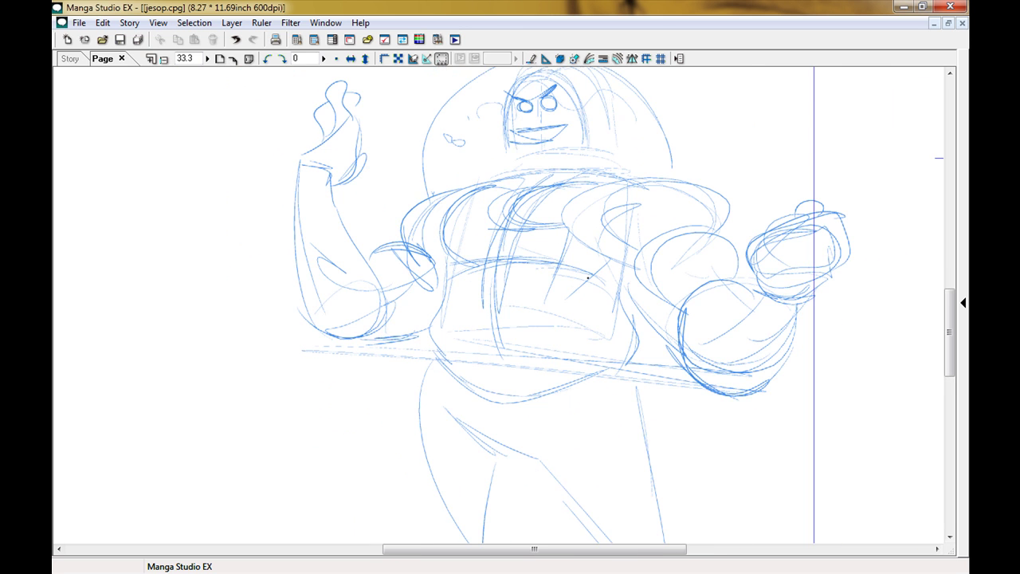
{"action": "scroll", "coordinate": [574, 303], "scroll_direction": "down", "scroll_amount": 3}
{"action": "scroll", "coordinate": [574, 303], "scroll_direction": "down", "scroll_amount": 3}
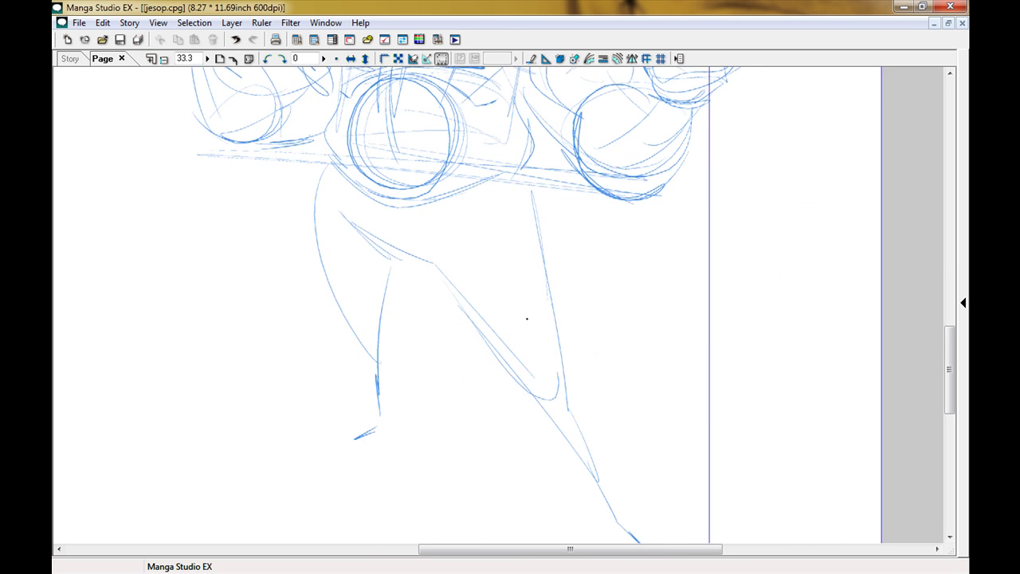
{"action": "left_click_drag", "start_coordinate": [527, 319], "coordinate": [522, 327]}
{"action": "left_click_drag", "start_coordinate": [367, 295], "coordinate": [363, 303]}
{"action": "left_click_drag", "start_coordinate": [375, 431], "coordinate": [303, 459]}
Add more rough sketch strokes to the upper body.
{"action": "left_click_drag", "start_coordinate": [526, 438], "coordinate": [471, 297]}
{"action": "scroll", "coordinate": [471, 297], "scroll_direction": "up", "scroll_amount": 3}
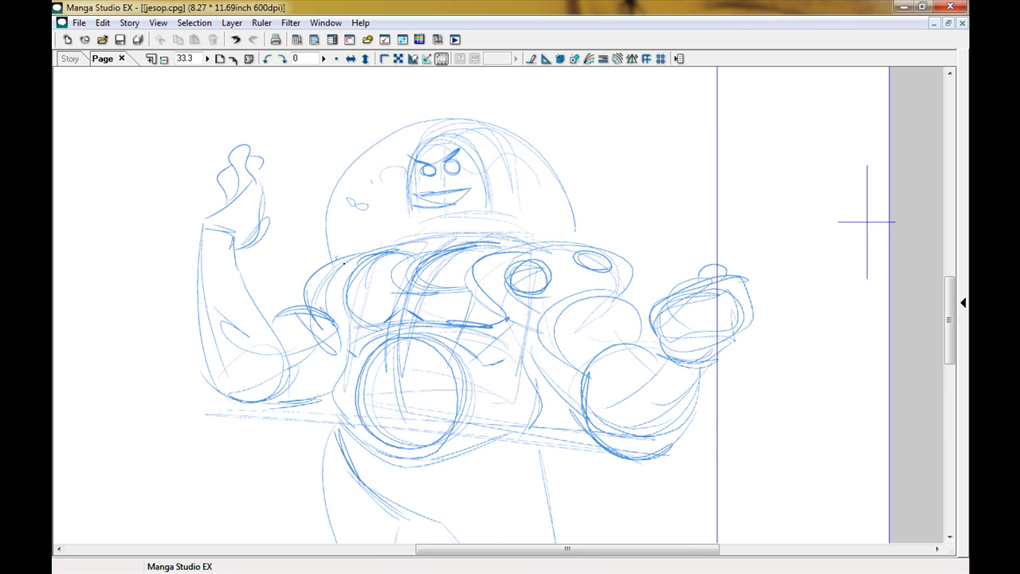
{"action": "scroll", "coordinate": [854, 221], "scroll_direction": "down", "scroll_amount": 1}
{"action": "scroll", "coordinate": [854, 175], "scroll_direction": "up", "scroll_amount": 1}
{"action": "left_click_drag", "start_coordinate": [502, 334], "coordinate": [587, 437]}
{"action": "left_click_drag", "start_coordinate": [547, 319], "coordinate": [593, 388]}
{"action": "scroll", "coordinate": [478, 319], "scroll_direction": "down", "scroll_amount": 3}
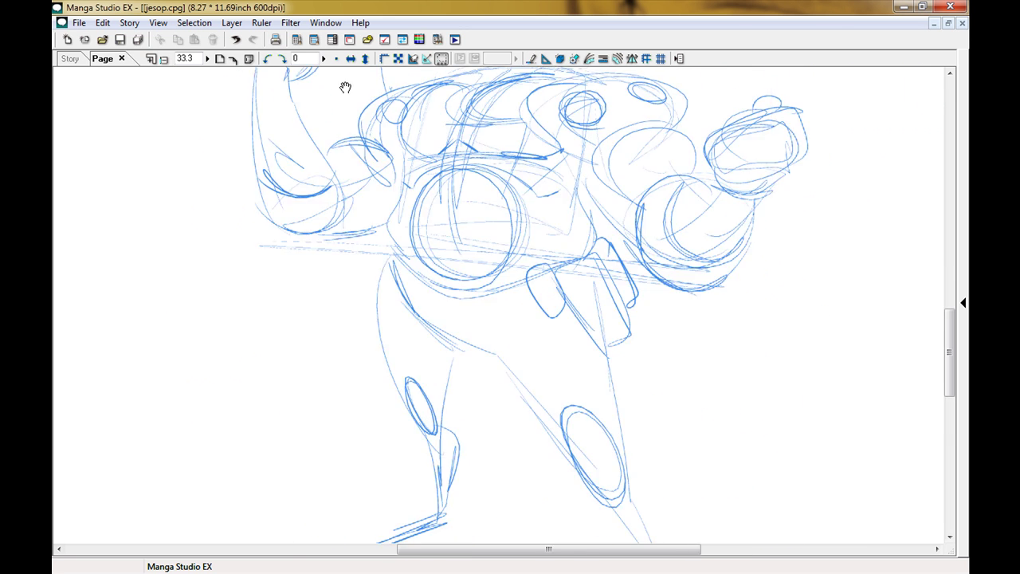
Scale the whole sketch up to about 140% to fill the page.
{"action": "key", "text": "ctrl+minus"}
{"action": "key", "text": "ctrl+minus"}
{"action": "key", "text": "ctrl+t"}
{"action": "left_click_drag", "start_coordinate": [431, 301], "coordinate": [368, 270]}
{"action": "key", "text": "Return"}
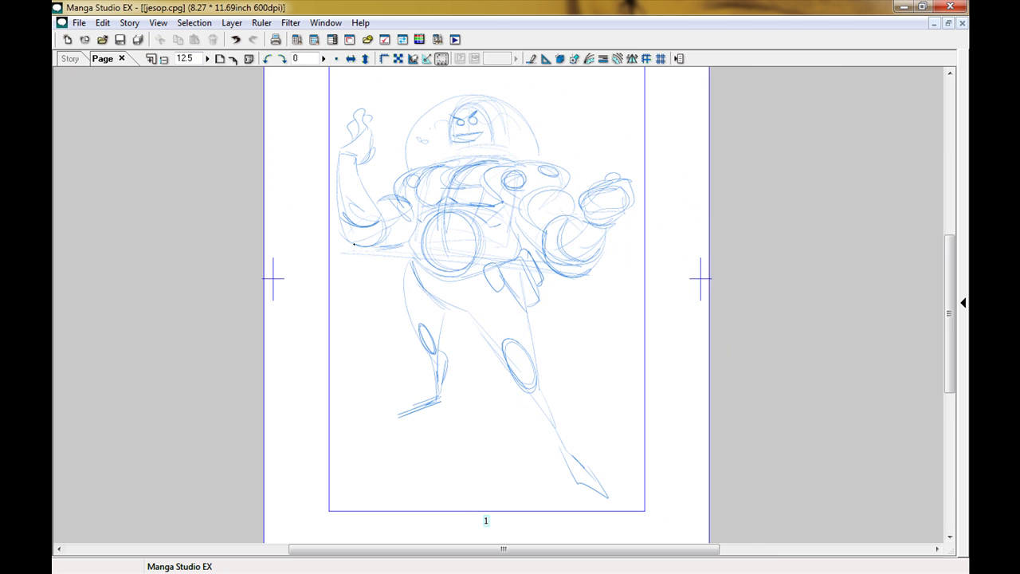
Mirror the view to check proportions, then fade the sketch layer to pale blue.
{"action": "key", "text": "Tab"}
{"action": "left_click", "coordinate": [351, 58]}
{"action": "left_click", "coordinate": [351, 59]}
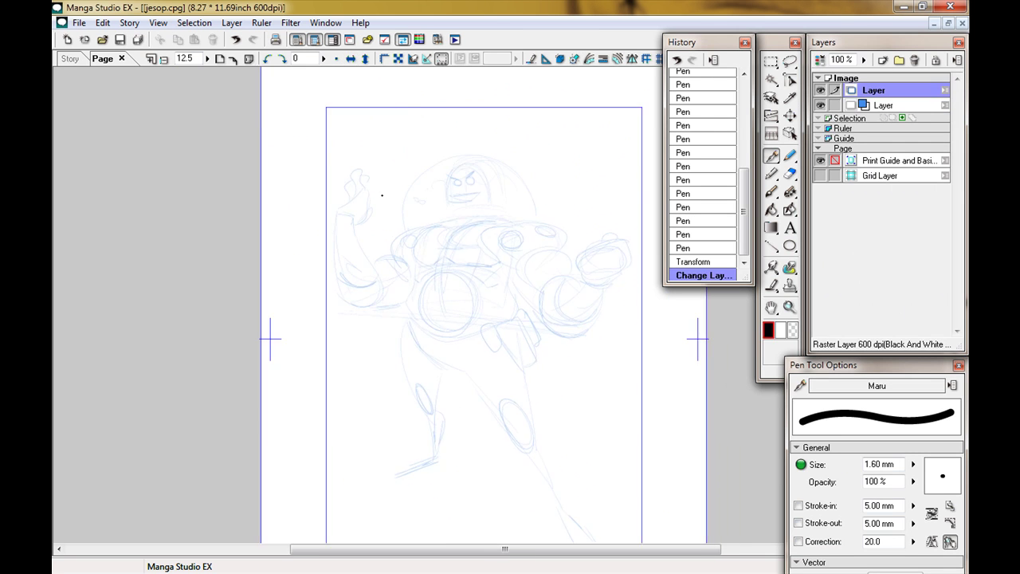
{"action": "key", "text": "ctrl+plus"}
{"action": "key", "text": "ctrl+plus"}
{"action": "key", "text": "ctrl+plus"}
{"action": "key", "text": "ctrl+plus"}
At 50% zoom, sketch the fist's finger lines and tighten its outline.
{"action": "key", "text": "Tab"}
{"action": "left_click_drag", "start_coordinate": [696, 286], "coordinate": [450, 268]}
{"action": "key", "text": "Tab"}
{"action": "left_click_drag", "start_coordinate": [504, 227], "coordinate": [523, 319]}
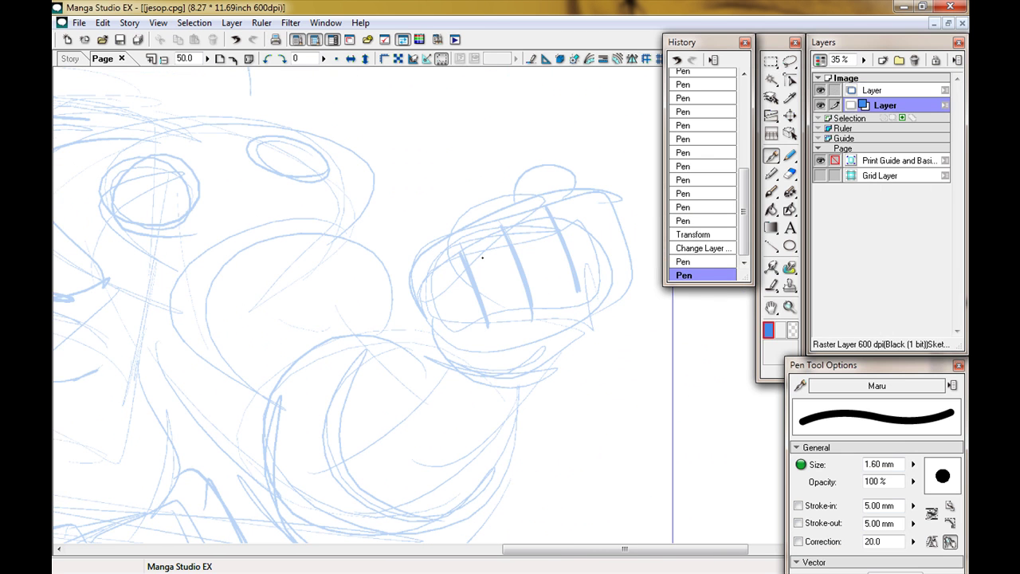
{"action": "left_click_drag", "start_coordinate": [550, 209], "coordinate": [575, 291]}
{"action": "left_click_drag", "start_coordinate": [582, 287], "coordinate": [617, 306]}
{"action": "left_click_drag", "start_coordinate": [435, 327], "coordinate": [486, 323]}
{"action": "left_click_drag", "start_coordinate": [430, 271], "coordinate": [494, 231]}
{"action": "left_click_drag", "start_coordinate": [436, 351], "coordinate": [558, 463]}
{"action": "left_click_drag", "start_coordinate": [446, 331], "coordinate": [423, 426]}
{"action": "left_click_drag", "start_coordinate": [422, 426], "coordinate": [479, 399]}
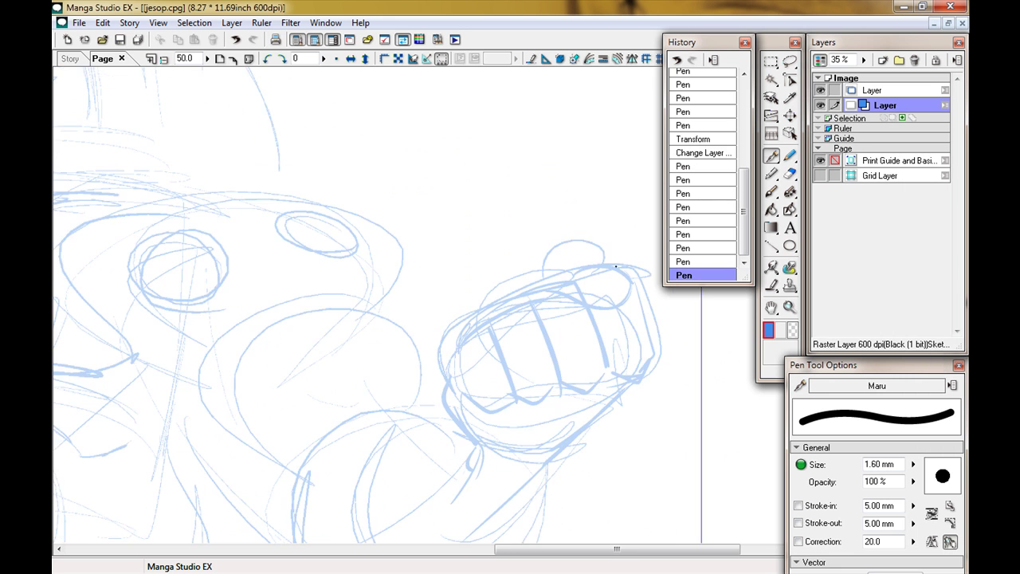
{"action": "left_click_drag", "start_coordinate": [527, 224], "coordinate": [594, 267]}
Redraw the raised hand's outline, fingers and wrist line.
{"action": "left_click_drag", "start_coordinate": [542, 183], "coordinate": [598, 271]}
{"action": "mouse_move", "coordinate": [239, 359]}
{"action": "left_mouse_down"}
{"action": "mouse_move", "coordinate": [532, 408]}
{"action": "mouse_move", "coordinate": [660, 353]}
{"action": "left_mouse_up"}
{"action": "left_click_drag", "start_coordinate": [471, 239], "coordinate": [366, 374]}
{"action": "left_click_drag", "start_coordinate": [502, 232], "coordinate": [435, 343]}
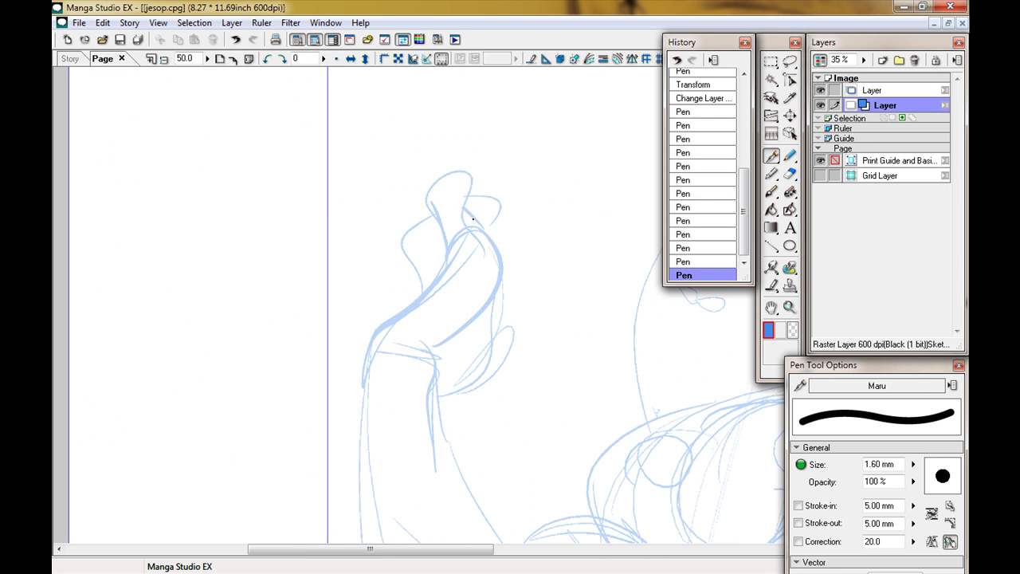
{"action": "left_click_drag", "start_coordinate": [471, 203], "coordinate": [435, 259]}
{"action": "left_click_drag", "start_coordinate": [487, 159], "coordinate": [454, 185]}
{"action": "left_click_drag", "start_coordinate": [436, 219], "coordinate": [418, 275]}
{"action": "left_click_drag", "start_coordinate": [428, 259], "coordinate": [428, 328]}
Ink the fist's finger creases, knuckles and edges in black.
{"action": "scroll", "coordinate": [428, 328], "scroll_direction": "up", "scroll_amount": 3}
{"action": "left_click_drag", "start_coordinate": [494, 417], "coordinate": [432, 324]}
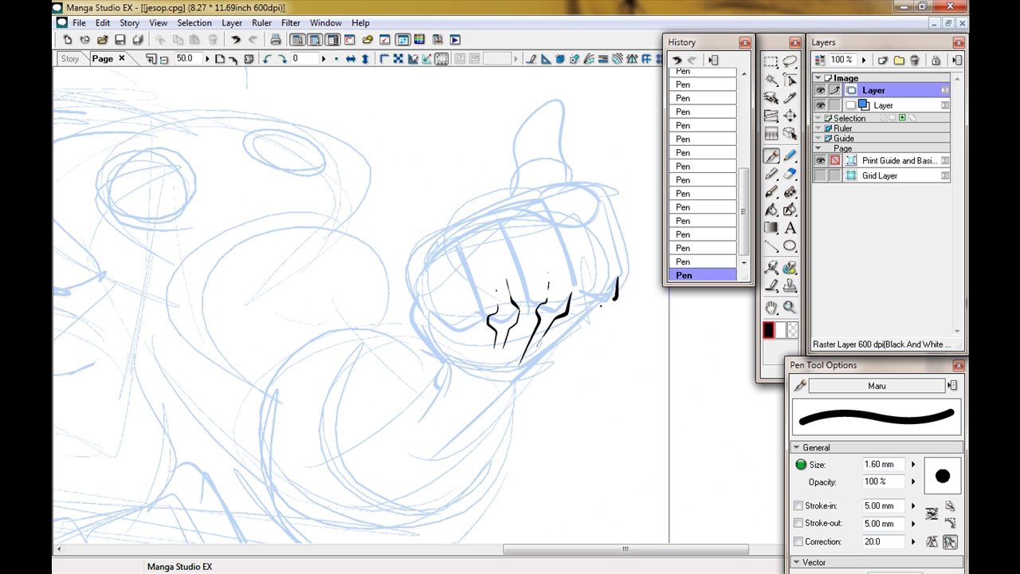
{"action": "left_click_drag", "start_coordinate": [616, 299], "coordinate": [531, 368]}
{"action": "left_click_drag", "start_coordinate": [565, 317], "coordinate": [553, 335]}
{"action": "left_click_drag", "start_coordinate": [598, 276], "coordinate": [584, 298]}
{"action": "left_click_drag", "start_coordinate": [456, 308], "coordinate": [446, 334]}
{"action": "left_click_drag", "start_coordinate": [476, 313], "coordinate": [467, 340]}
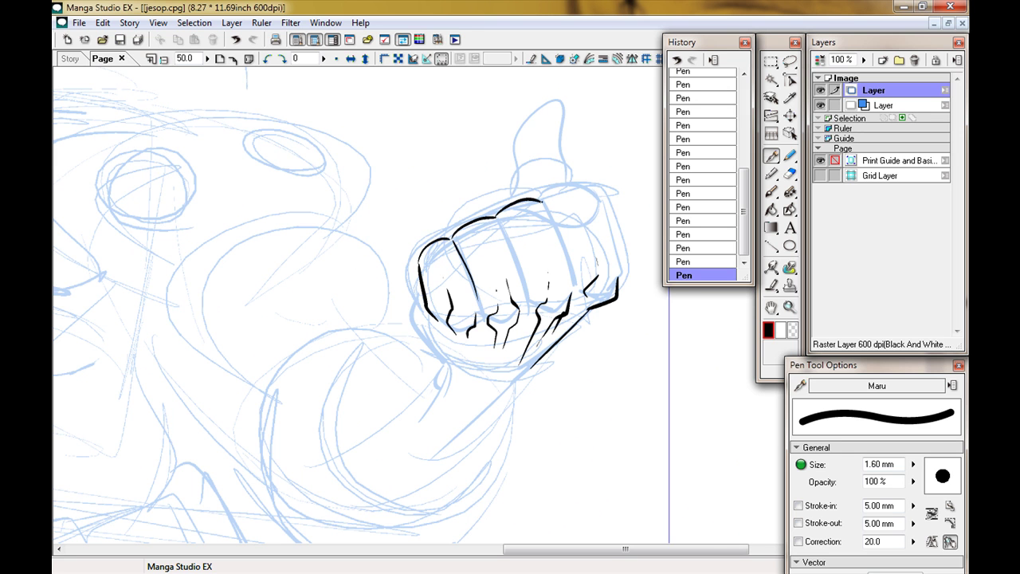
{"action": "left_click_drag", "start_coordinate": [365, 137], "coordinate": [400, 81]}
{"action": "left_click_drag", "start_coordinate": [482, 211], "coordinate": [459, 287]}
Ink the wrist and the arm lines below the fist.
{"action": "left_click_drag", "start_coordinate": [578, 276], "coordinate": [536, 318]}
{"action": "mouse_move", "coordinate": [518, 335]}
{"action": "left_mouse_down"}
{"action": "mouse_move", "coordinate": [462, 471]}
{"action": "mouse_move", "coordinate": [483, 408]}
{"action": "left_mouse_up"}
{"action": "left_click_drag", "start_coordinate": [501, 345], "coordinate": [454, 455]}
{"action": "left_click_drag", "start_coordinate": [551, 238], "coordinate": [551, 253]}
{"action": "left_click_drag", "start_coordinate": [523, 318], "coordinate": [628, 178]}
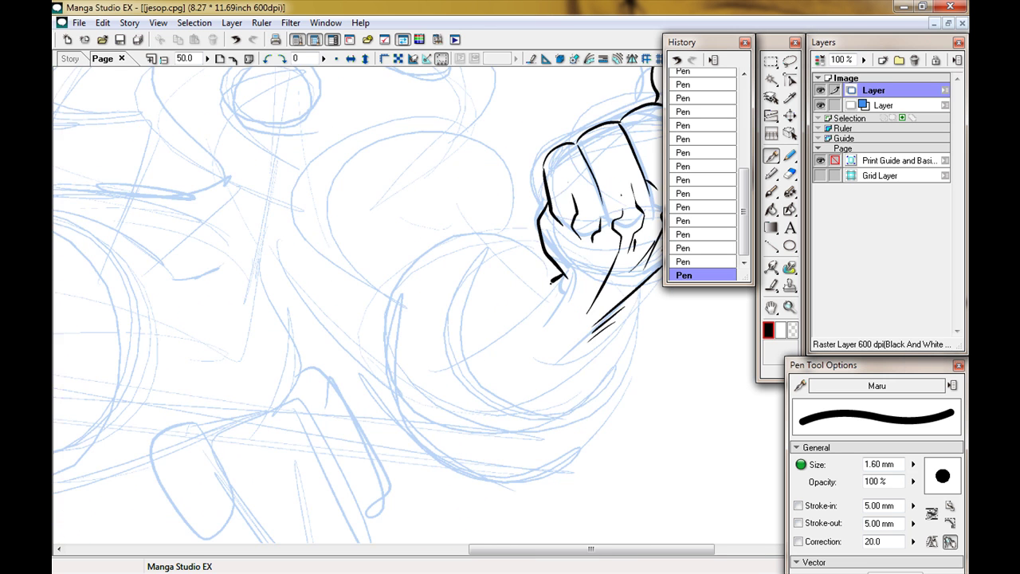
{"action": "left_click_drag", "start_coordinate": [551, 281], "coordinate": [550, 313]}
{"action": "mouse_move", "coordinate": [550, 313]}
{"action": "left_mouse_down"}
{"action": "mouse_move", "coordinate": [577, 283]}
{"action": "mouse_move", "coordinate": [513, 360]}
{"action": "left_mouse_up"}
{"action": "left_click_drag", "start_coordinate": [518, 343], "coordinate": [478, 363]}
{"action": "mouse_move", "coordinate": [501, 232]}
{"action": "left_mouse_down"}
{"action": "mouse_move", "coordinate": [526, 307]}
{"action": "mouse_move", "coordinate": [434, 375]}
{"action": "left_mouse_up"}
Ink the forearm's outer, inner and lower arcs, undoing the last stroke.
{"action": "left_click_drag", "start_coordinate": [523, 319], "coordinate": [457, 195]}
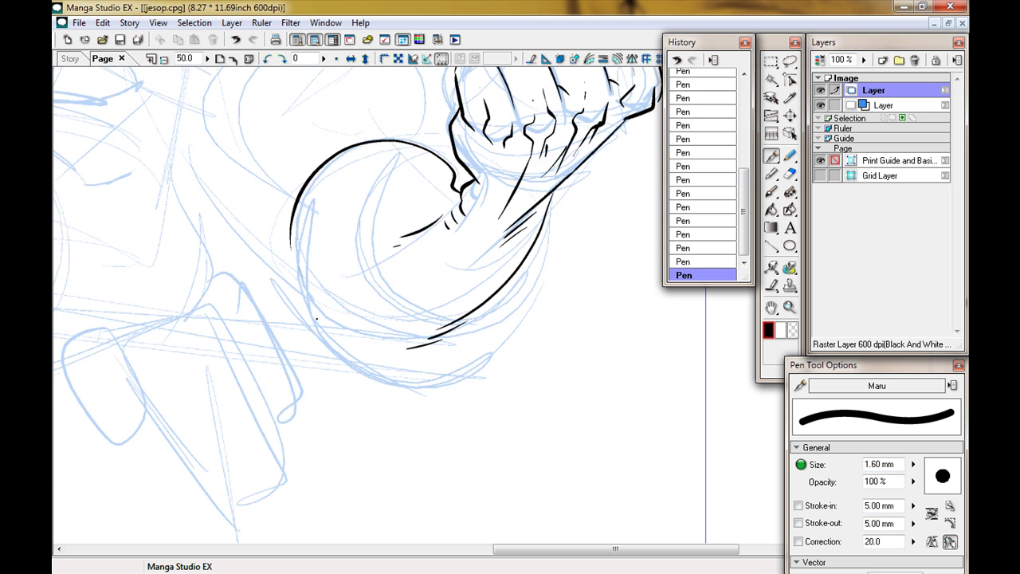
{"action": "left_click_drag", "start_coordinate": [545, 269], "coordinate": [319, 380]}
{"action": "left_click_drag", "start_coordinate": [399, 239], "coordinate": [400, 274]}
{"action": "left_click_drag", "start_coordinate": [509, 322], "coordinate": [421, 410]}
{"action": "left_click_drag", "start_coordinate": [472, 380], "coordinate": [405, 410]}
{"action": "left_click_drag", "start_coordinate": [398, 239], "coordinate": [510, 239]}
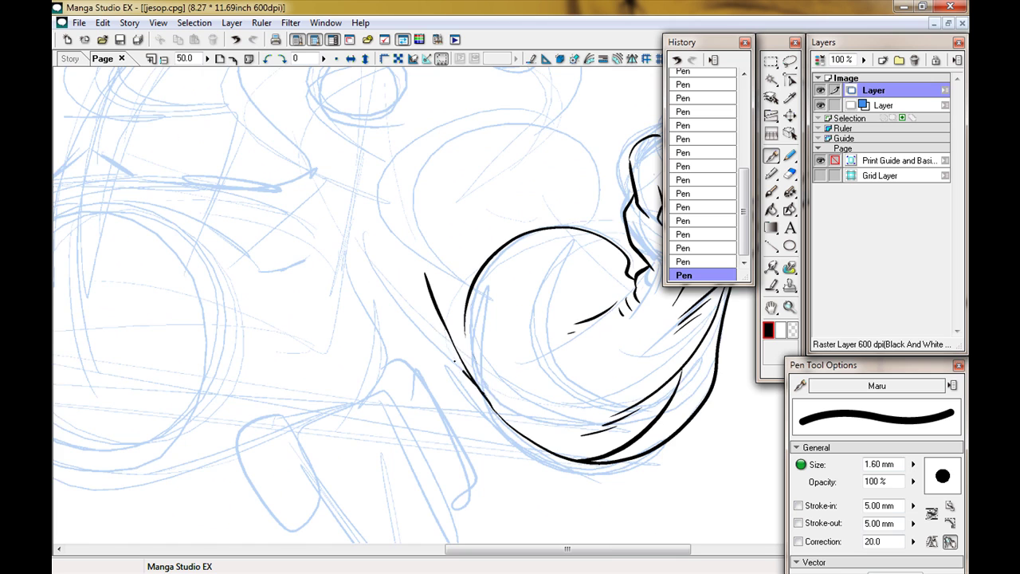
{"action": "scroll", "coordinate": [455, 361], "scroll_direction": "down", "scroll_amount": 3}
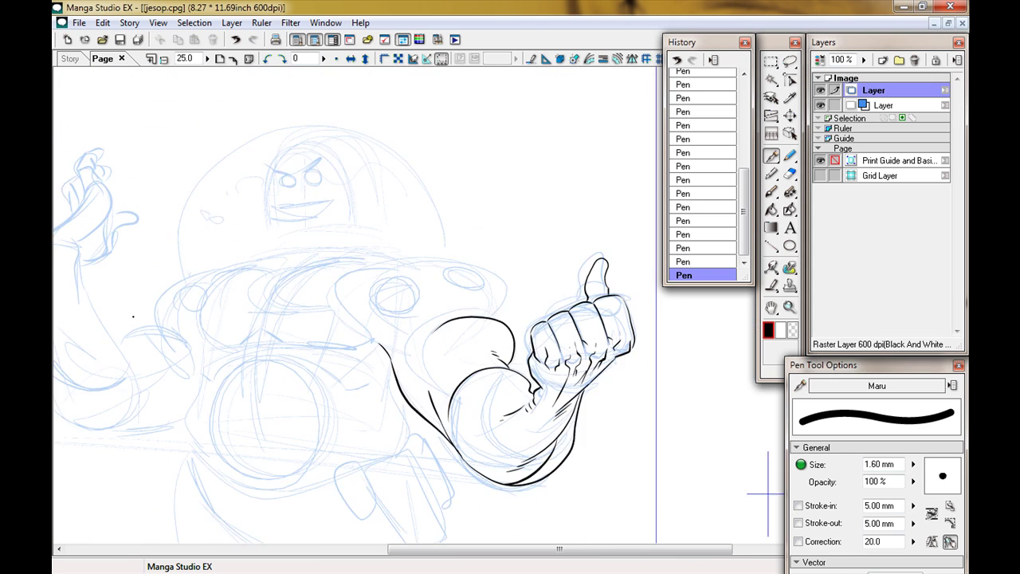
{"action": "scroll", "coordinate": [481, 390], "scroll_direction": "up", "scroll_amount": 1}
{"action": "key", "text": "ctrl+z"}
Ink closed ellipses around the left and right eyes.
{"action": "left_click_drag", "start_coordinate": [367, 282], "coordinate": [443, 403]}
{"action": "scroll", "coordinate": [442, 403], "scroll_direction": "up", "scroll_amount": 1}
{"action": "mouse_move", "coordinate": [454, 281]}
{"action": "left_mouse_down"}
{"action": "mouse_move", "coordinate": [431, 367]}
{"action": "mouse_move", "coordinate": [375, 287]}
{"action": "left_mouse_up"}
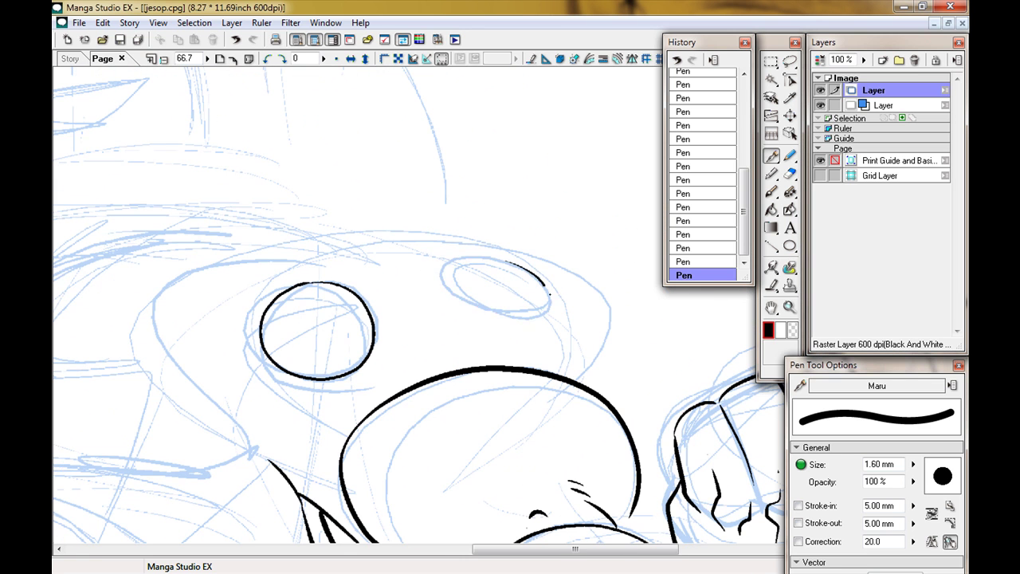
{"action": "key", "text": "ctrl+z"}
{"action": "left_click_drag", "start_coordinate": [465, 274], "coordinate": [454, 275]}
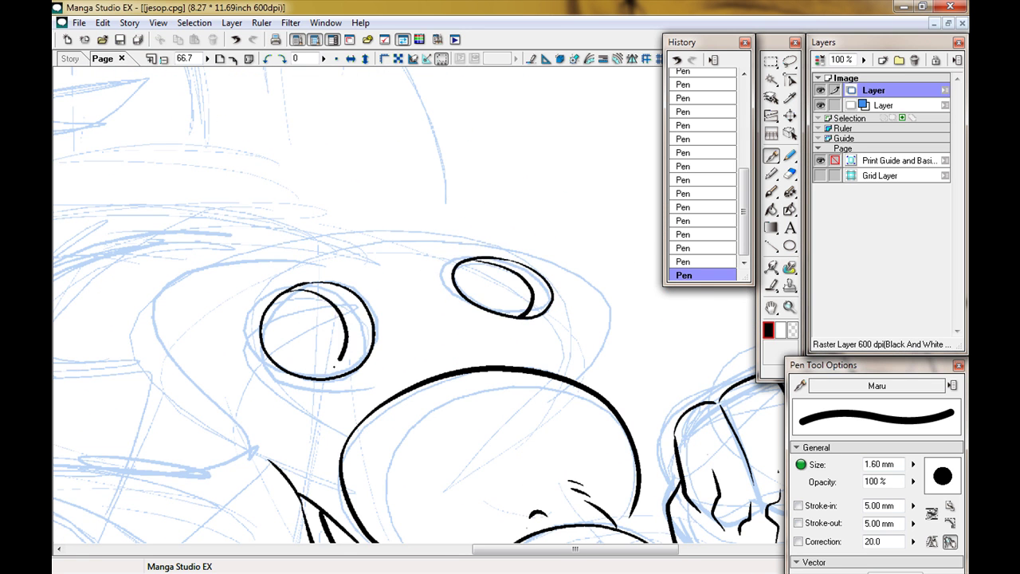
Ink the head outline and a snout detail, then erase a stray ink mark.
{"action": "mouse_move", "coordinate": [334, 367]}
{"action": "left_mouse_down"}
{"action": "mouse_move", "coordinate": [199, 239]}
{"action": "mouse_move", "coordinate": [399, 127]}
{"action": "mouse_move", "coordinate": [359, 96]}
{"action": "left_mouse_up"}
{"action": "left_click_drag", "start_coordinate": [366, 104], "coordinate": [430, 225]}
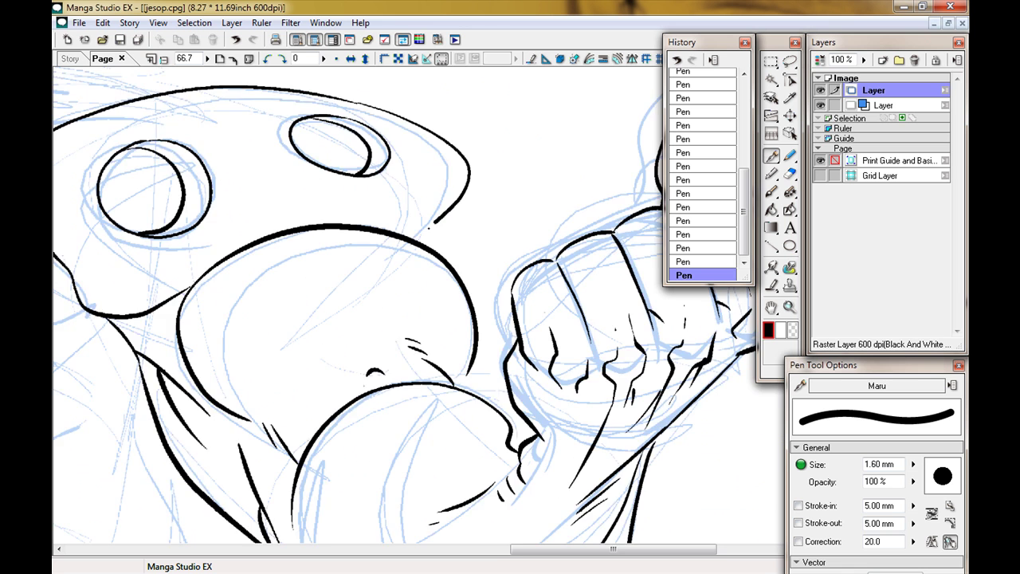
{"action": "left_click_drag", "start_coordinate": [323, 216], "coordinate": [435, 259]}
{"action": "mouse_move", "coordinate": [434, 257]}
{"action": "left_mouse_down"}
{"action": "mouse_move", "coordinate": [524, 263]}
{"action": "mouse_move", "coordinate": [606, 330]}
{"action": "left_mouse_up"}
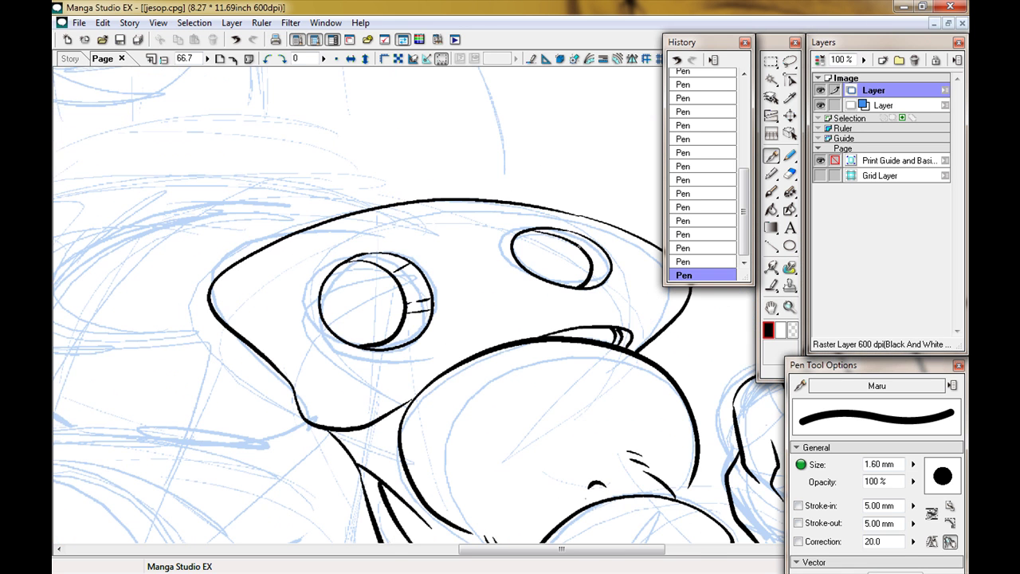
{"action": "mouse_move", "coordinate": [383, 303]}
{"action": "left_mouse_down"}
{"action": "mouse_move", "coordinate": [440, 310]}
{"action": "mouse_move", "coordinate": [411, 297]}
{"action": "mouse_move", "coordinate": [530, 346]}
{"action": "left_mouse_up"}
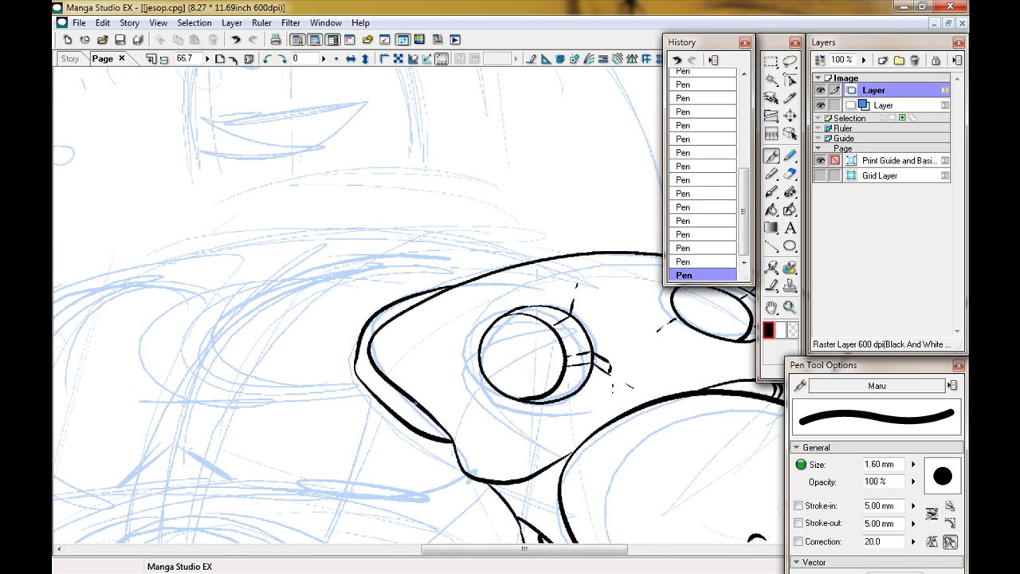
{"action": "left_click_drag", "start_coordinate": [510, 260], "coordinate": [381, 419]}
{"action": "left_click_drag", "start_coordinate": [295, 458], "coordinate": [253, 340]}
{"action": "left_click_drag", "start_coordinate": [351, 281], "coordinate": [377, 300]}
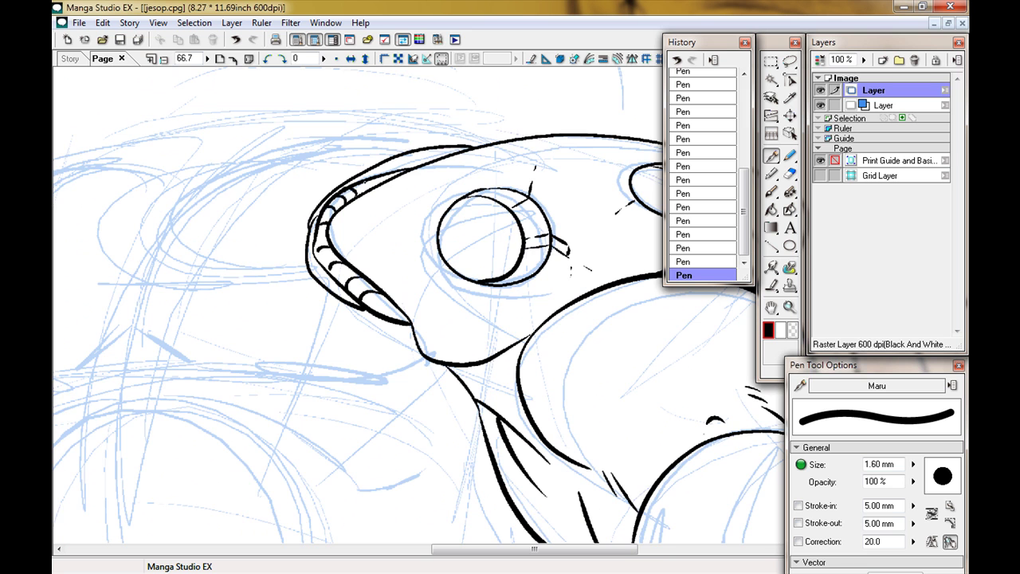
{"action": "mouse_move", "coordinate": [479, 319]}
{"action": "left_mouse_down"}
{"action": "mouse_move", "coordinate": [444, 338]}
{"action": "mouse_move", "coordinate": [334, 251]}
{"action": "left_mouse_up"}
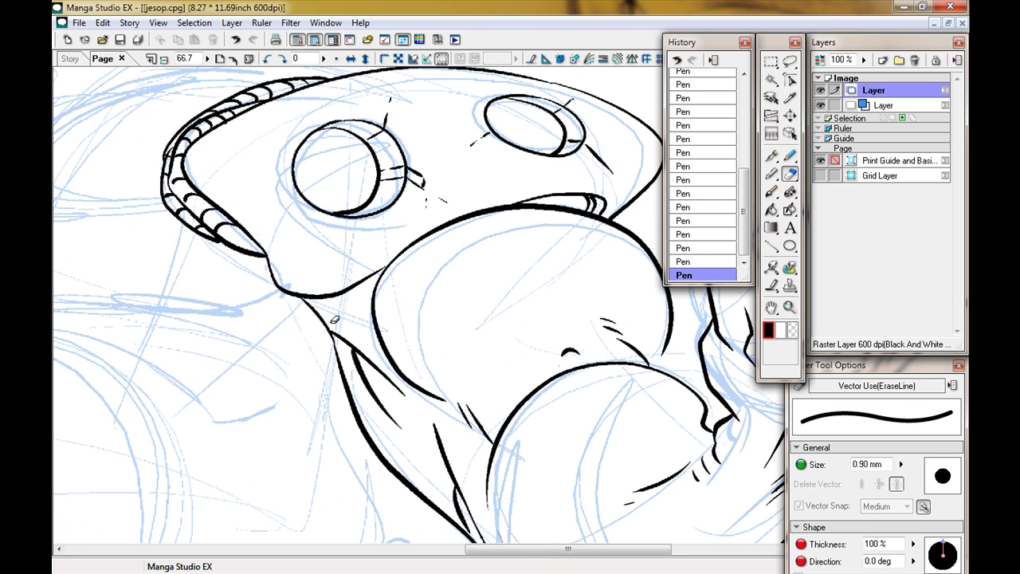
{"action": "left_click_drag", "start_coordinate": [302, 302], "coordinate": [338, 322]}
Hide the palettes and ink the curve over the head and the scalloped plating under the wing.
{"action": "scroll", "coordinate": [370, 354], "scroll_direction": "down", "scroll_amount": 3}
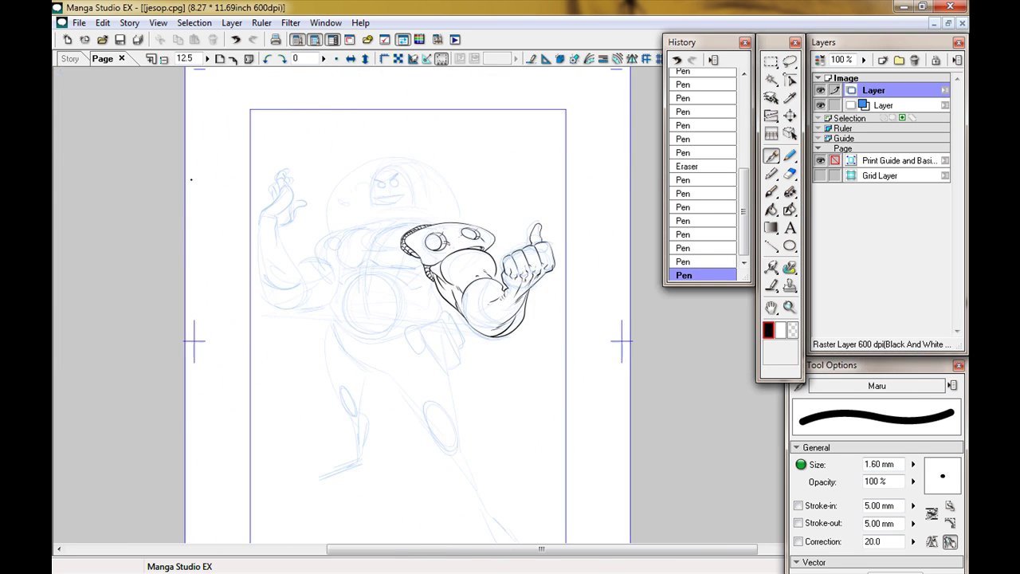
{"action": "scroll", "coordinate": [369, 354], "scroll_direction": "up", "scroll_amount": 2}
{"action": "mouse_move", "coordinate": [369, 354]}
{"action": "left_mouse_down"}
{"action": "mouse_move", "coordinate": [366, 437]}
{"action": "mouse_move", "coordinate": [382, 389]}
{"action": "left_mouse_up"}
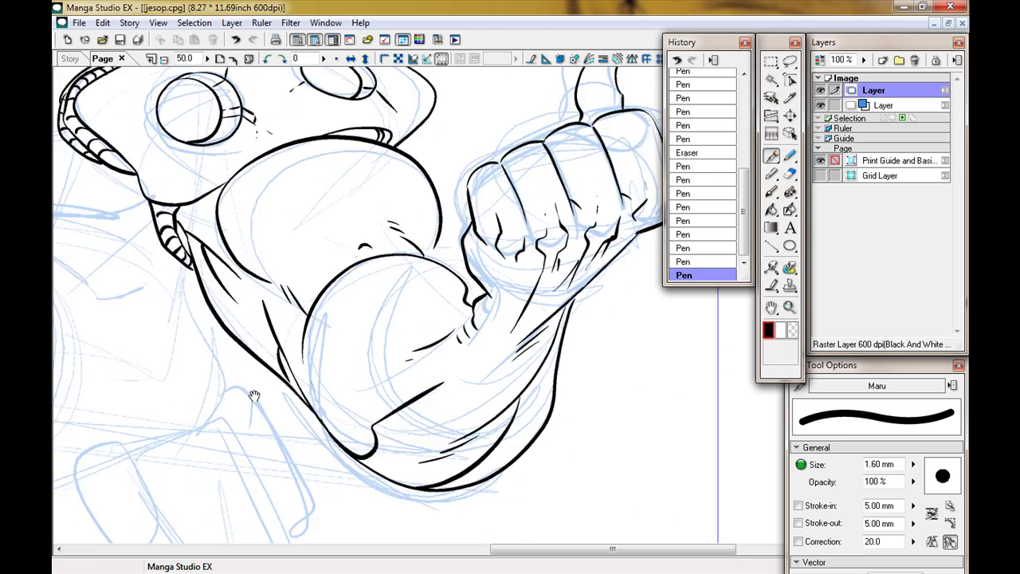
{"action": "scroll", "coordinate": [382, 389], "scroll_direction": "up", "scroll_amount": 1}
{"action": "key", "text": "Tab"}
{"action": "left_click_drag", "start_coordinate": [383, 239], "coordinate": [367, 423]}
{"action": "mouse_move", "coordinate": [606, 227]}
{"action": "left_mouse_down"}
{"action": "mouse_move", "coordinate": [329, 327]}
{"action": "mouse_move", "coordinate": [501, 358]}
{"action": "left_mouse_up"}
{"action": "left_click_drag", "start_coordinate": [364, 371], "coordinate": [460, 399]}
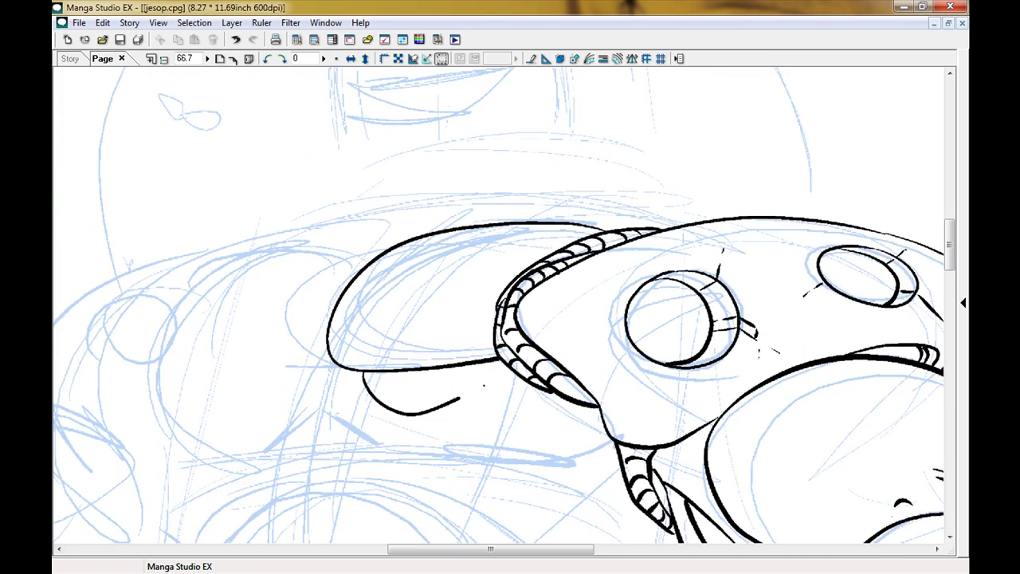
{"action": "left_click_drag", "start_coordinate": [537, 387], "coordinate": [448, 420]}
{"action": "left_click_drag", "start_coordinate": [446, 398], "coordinate": [470, 303]}
Ink the top edge of the left body segment.
{"action": "left_click_drag", "start_coordinate": [359, 267], "coordinate": [483, 345]}
{"action": "left_click_drag", "start_coordinate": [415, 268], "coordinate": [370, 367]}
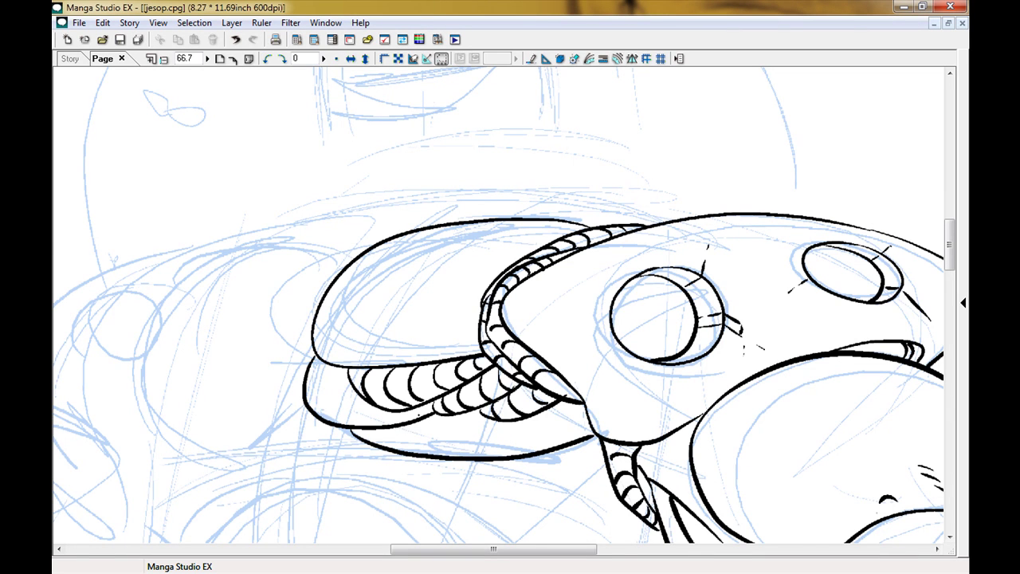
{"action": "left_click_drag", "start_coordinate": [334, 399], "coordinate": [231, 357]}
{"action": "mouse_move", "coordinate": [55, 231]}
{"action": "left_mouse_down"}
{"action": "mouse_move", "coordinate": [314, 258]}
{"action": "mouse_move", "coordinate": [313, 229]}
{"action": "left_mouse_up"}
{"action": "left_click_drag", "start_coordinate": [546, 232], "coordinate": [444, 217]}
Ink the arm's outer and lower contours, a line down the left side, and a stroke below the hip.
{"action": "left_click_drag", "start_coordinate": [287, 314], "coordinate": [399, 282]}
{"action": "left_click_drag", "start_coordinate": [456, 349], "coordinate": [483, 417]}
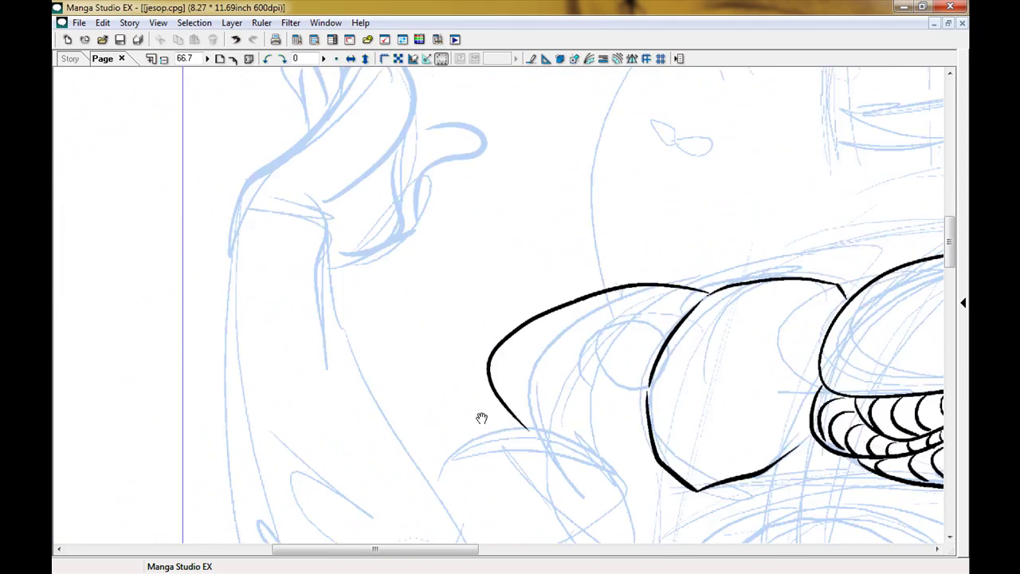
{"action": "left_click_drag", "start_coordinate": [392, 314], "coordinate": [483, 416]}
{"action": "mouse_move", "coordinate": [410, 250]}
{"action": "left_mouse_down"}
{"action": "mouse_move", "coordinate": [417, 337]}
{"action": "mouse_move", "coordinate": [422, 303]}
{"action": "left_mouse_up"}
{"action": "left_click_drag", "start_coordinate": [434, 305], "coordinate": [449, 295]}
{"action": "left_click_drag", "start_coordinate": [404, 224], "coordinate": [330, 467]}
{"action": "mouse_move", "coordinate": [511, 319]}
{"action": "left_mouse_down"}
{"action": "mouse_move", "coordinate": [497, 395]}
{"action": "mouse_move", "coordinate": [527, 243]}
{"action": "left_mouse_up"}
{"action": "left_click_drag", "start_coordinate": [424, 300], "coordinate": [445, 366]}
Ink a long line down the left side and a curve from shoulder to hip.
{"action": "key", "text": "ctrl+minus"}
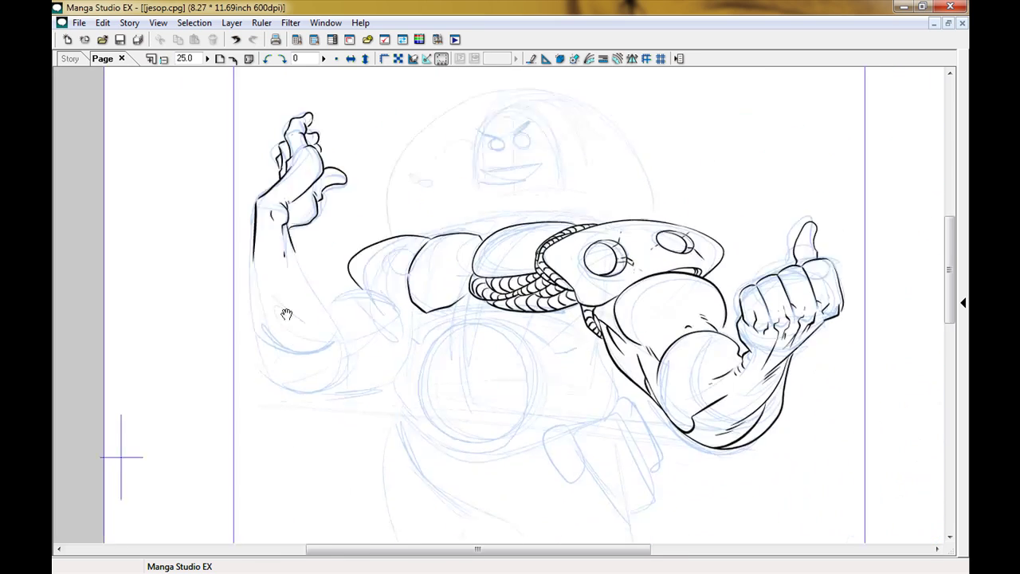
{"action": "key", "text": "ctrl+plus"}
{"action": "mouse_move", "coordinate": [510, 319]}
{"action": "left_mouse_down"}
{"action": "mouse_move", "coordinate": [479, 176]}
{"action": "mouse_move", "coordinate": [510, 327]}
{"action": "left_mouse_up"}
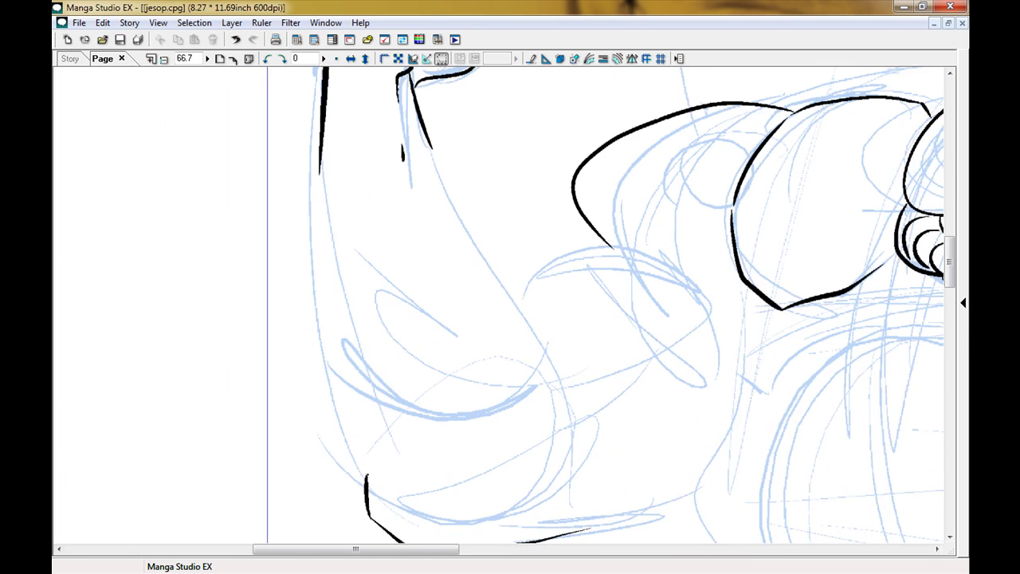
{"action": "left_click_drag", "start_coordinate": [363, 479], "coordinate": [326, 171]}
{"action": "left_click_drag", "start_coordinate": [391, 104], "coordinate": [510, 506]}
Ink a curve near the elbow and an eye ellipse on the left body segment.
{"action": "left_click_drag", "start_coordinate": [371, 243], "coordinate": [351, 55]}
{"action": "left_click_drag", "start_coordinate": [470, 239], "coordinate": [376, 228]}
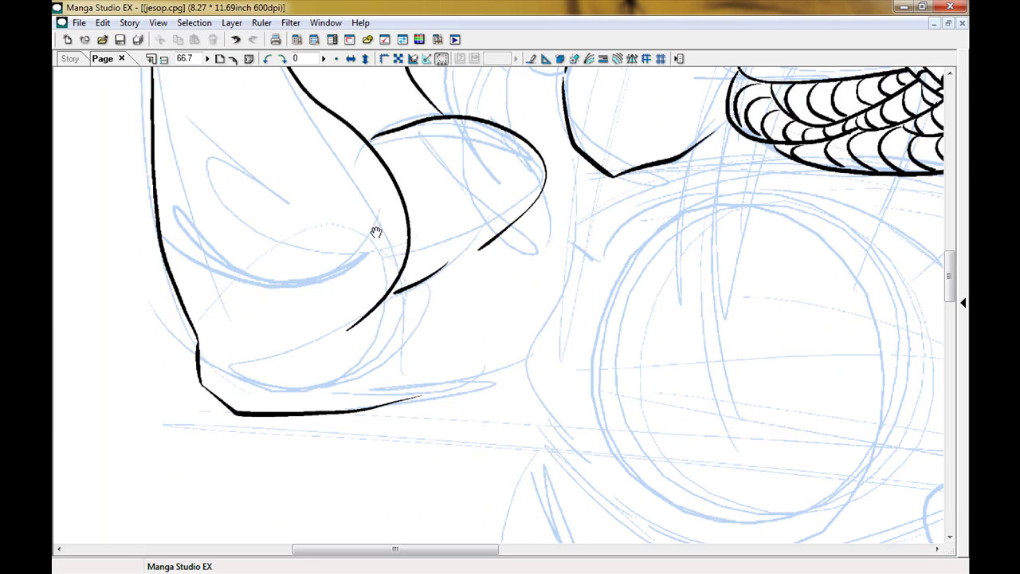
{"action": "left_click_drag", "start_coordinate": [491, 269], "coordinate": [318, 410]}
{"action": "left_click_drag", "start_coordinate": [263, 183], "coordinate": [341, 326]}
{"action": "left_click_drag", "start_coordinate": [510, 239], "coordinate": [508, 295]}
{"action": "left_click_drag", "start_coordinate": [374, 273], "coordinate": [369, 277]}
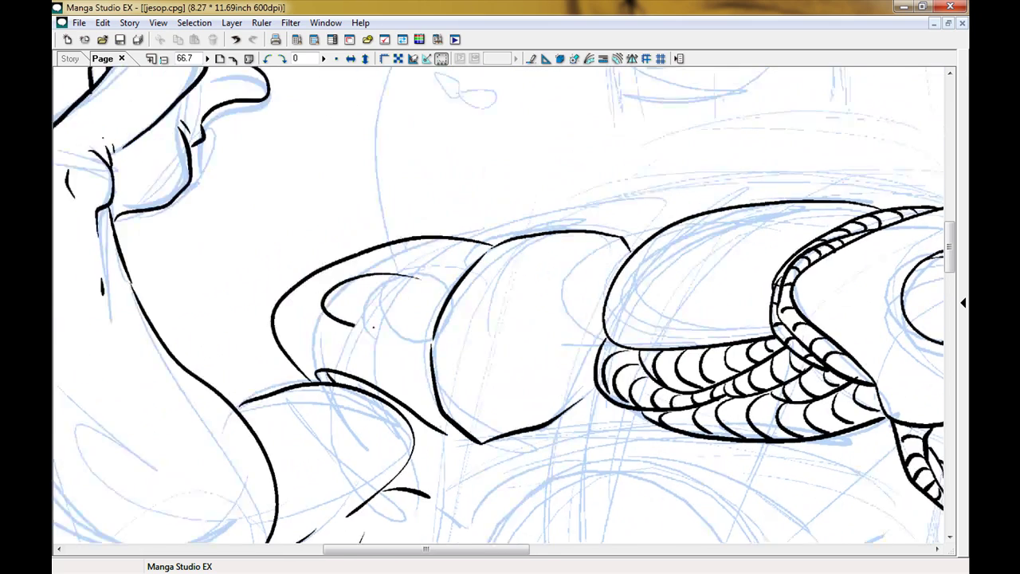
{"action": "left_click_drag", "start_coordinate": [558, 319], "coordinate": [470, 327]}
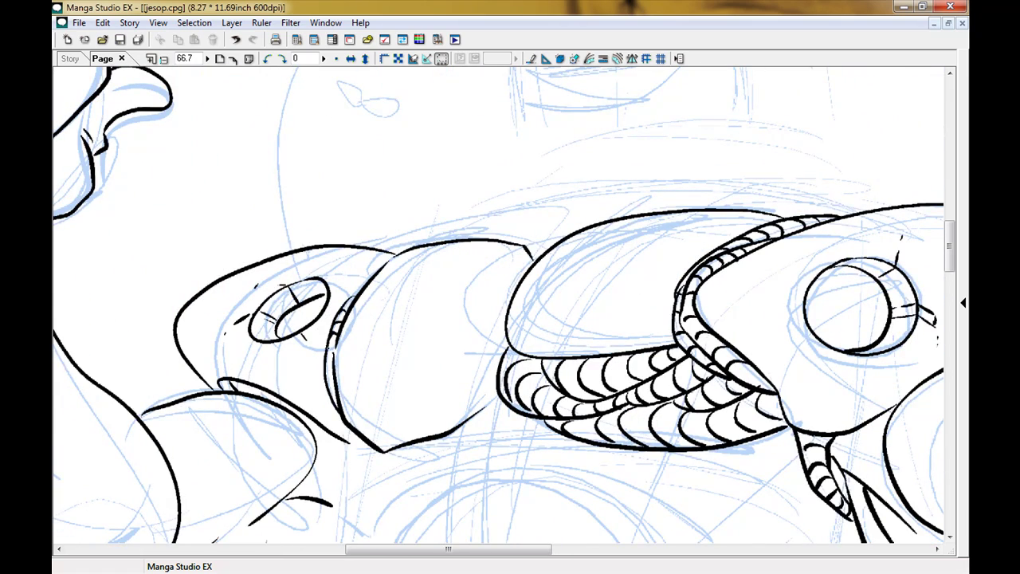
Ink the bottom edge of the arm and the elbow cuff line.
{"action": "mouse_move", "coordinate": [239, 510]}
{"action": "left_mouse_down"}
{"action": "mouse_move", "coordinate": [486, 359]}
{"action": "mouse_move", "coordinate": [524, 348]}
{"action": "left_mouse_up"}
{"action": "mouse_move", "coordinate": [464, 341]}
{"action": "left_mouse_down"}
{"action": "mouse_move", "coordinate": [427, 392]}
{"action": "mouse_move", "coordinate": [228, 385]}
{"action": "left_mouse_up"}
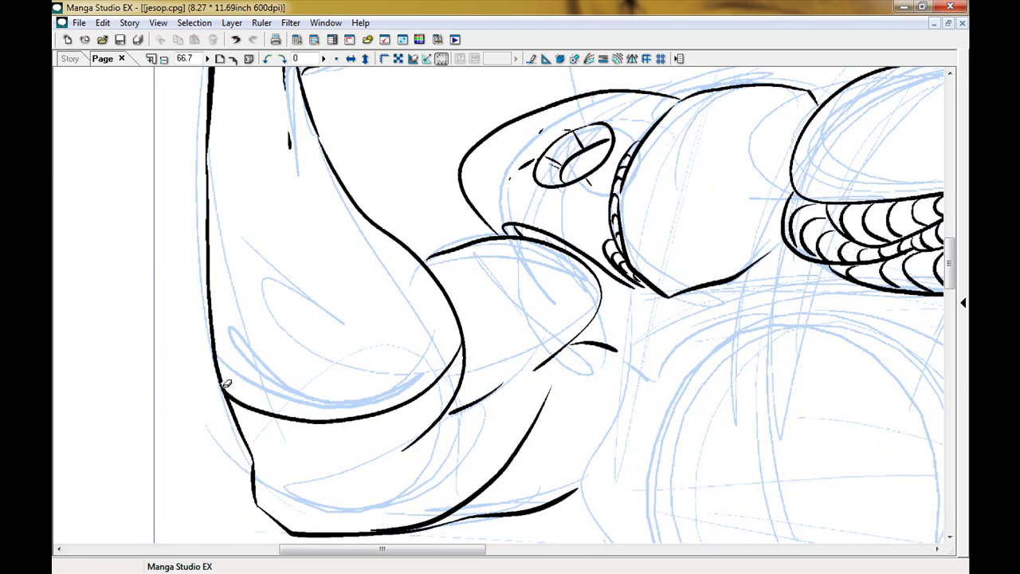
{"action": "left_click_drag", "start_coordinate": [447, 334], "coordinate": [558, 239]}
{"action": "left_click_drag", "start_coordinate": [327, 366], "coordinate": [515, 317]}
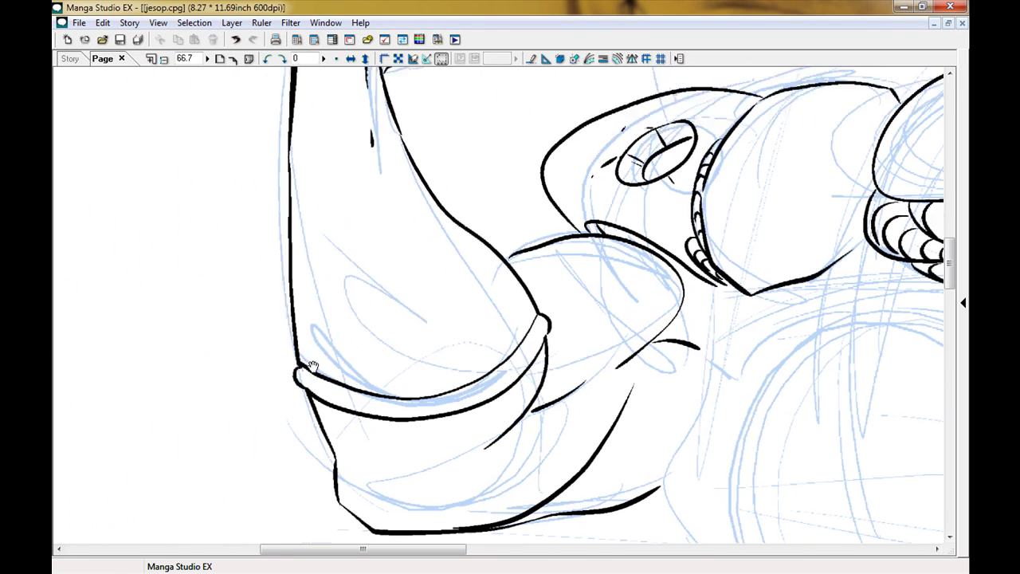
{"action": "left_click_drag", "start_coordinate": [558, 239], "coordinate": [503, 263]}
Ink a tall loop on the forearm with two small arcs inside it.
{"action": "mouse_move", "coordinate": [311, 372]}
{"action": "left_mouse_down"}
{"action": "mouse_move", "coordinate": [392, 311]}
{"action": "mouse_move", "coordinate": [388, 415]}
{"action": "mouse_move", "coordinate": [357, 157]}
{"action": "left_mouse_up"}
{"action": "left_click_drag", "start_coordinate": [382, 452], "coordinate": [449, 472]}
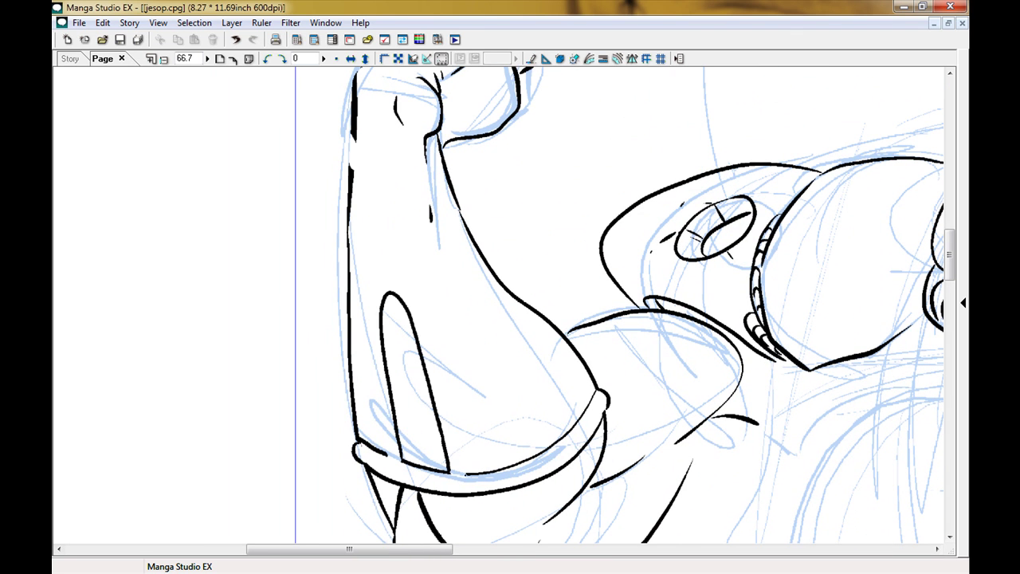
{"action": "key", "text": "ctrl+z"}
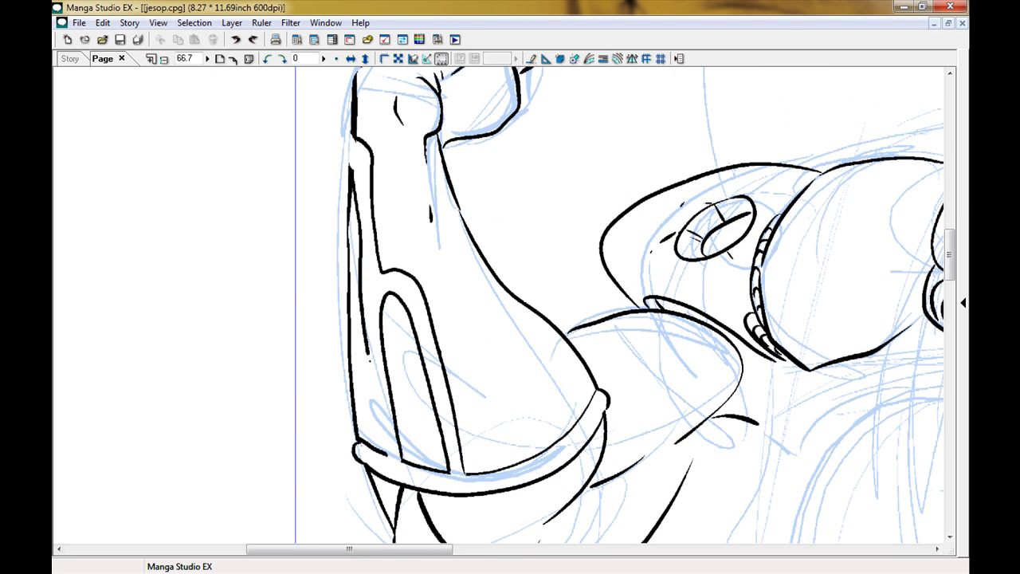
{"action": "key", "text": "ctrl+y"}
{"action": "left_click_drag", "start_coordinate": [478, 319], "coordinate": [345, 244]}
{"action": "left_click_drag", "start_coordinate": [263, 340], "coordinate": [304, 346]}
{"action": "left_click_drag", "start_coordinate": [266, 365], "coordinate": [311, 373]}
Save the page and zoom out to the whole page.
{"action": "key", "text": "ctrl+s"}
{"action": "left_click_drag", "start_coordinate": [606, 318], "coordinate": [390, 212]}
{"action": "key", "text": "ctrl+0"}
Ink the oval over the torso sketch circle.
{"action": "left_click", "coordinate": [445, 219], "text": "ctrl+space"}
{"action": "left_click_drag", "start_coordinate": [463, 195], "coordinate": [370, 239]}
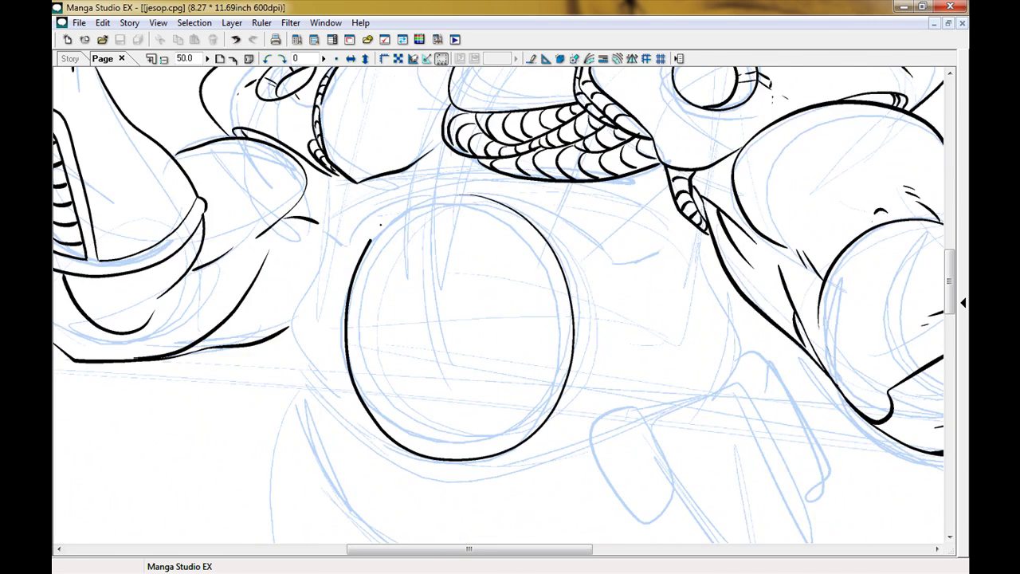
{"action": "key", "text": "Tab"}
Sketch an inner ellipse, a guide curve, the hair and the face features inside the oval.
{"action": "left_click_drag", "start_coordinate": [446, 209], "coordinate": [437, 214]}
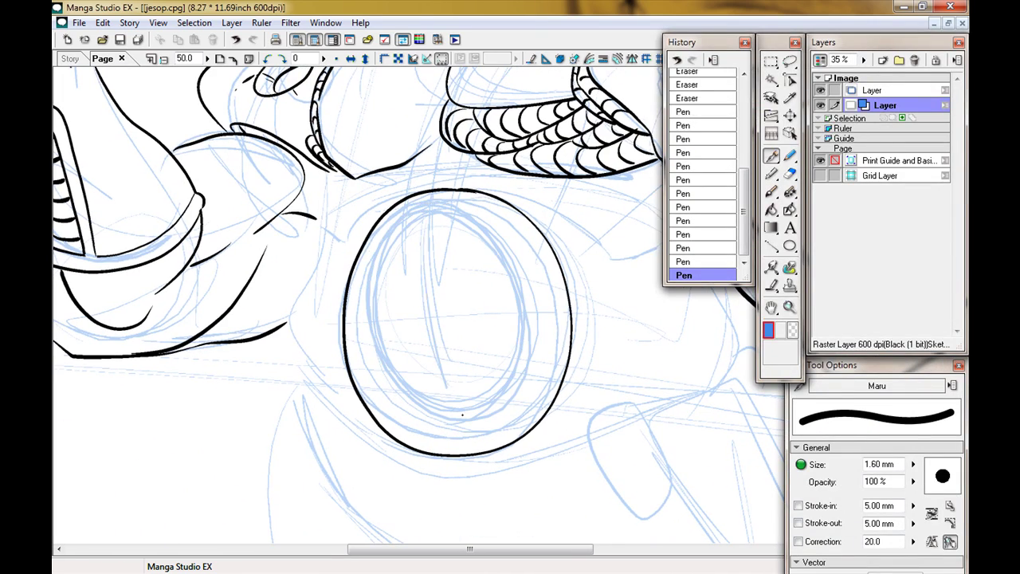
{"action": "mouse_move", "coordinate": [381, 344]}
{"action": "left_mouse_down"}
{"action": "mouse_move", "coordinate": [504, 318]}
{"action": "mouse_move", "coordinate": [493, 344]}
{"action": "left_mouse_up"}
{"action": "left_click_drag", "start_coordinate": [444, 233], "coordinate": [462, 341]}
{"action": "left_click_drag", "start_coordinate": [434, 251], "coordinate": [408, 307]}
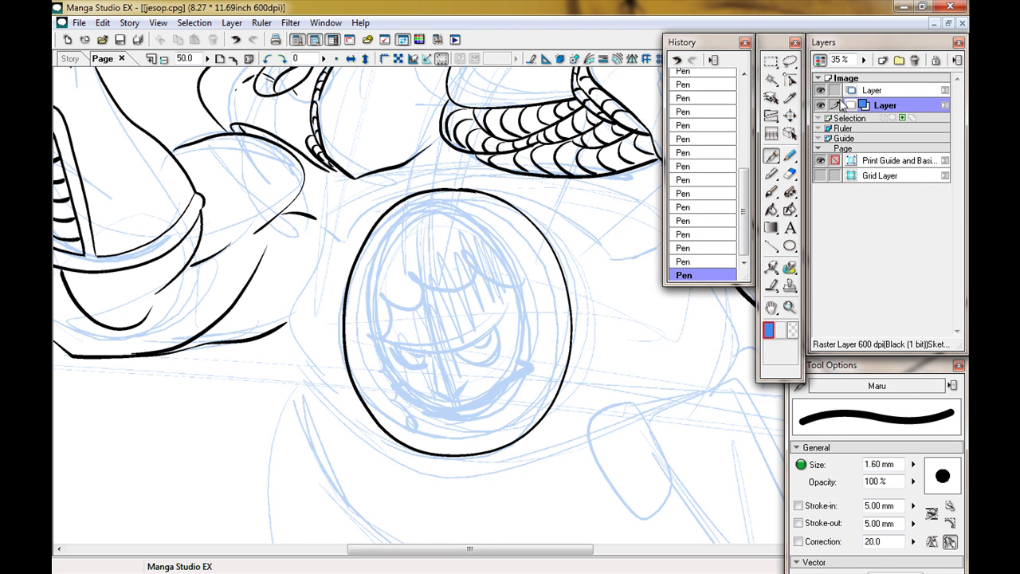
{"action": "key", "text": "ctrl+plus"}
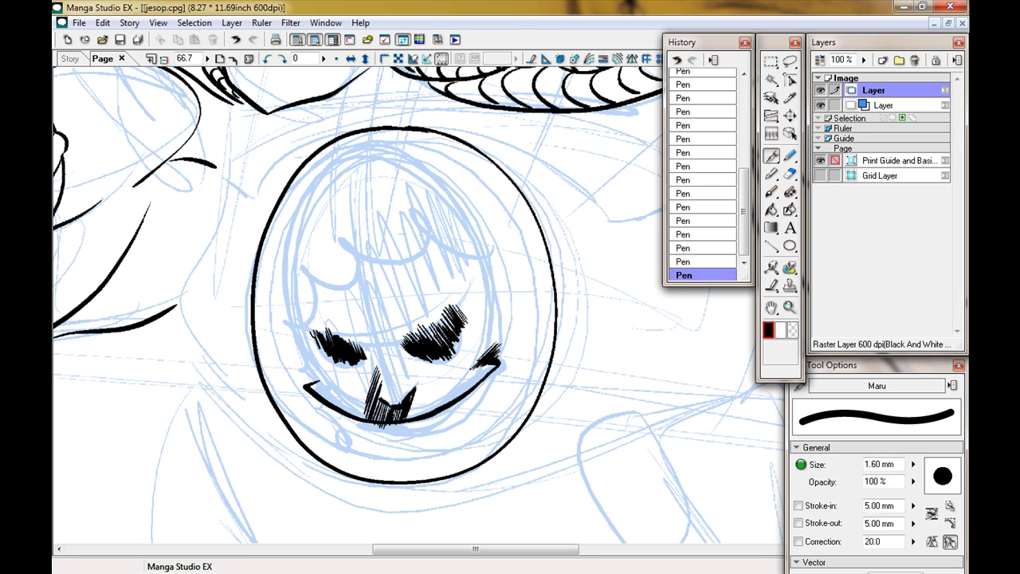
Redraw the short stroke under the mouth and hatch left of the mouth and the upper-left face.
{"action": "key", "text": "ctrl+z"}
{"action": "left_click_drag", "start_coordinate": [448, 428], "coordinate": [466, 411]}
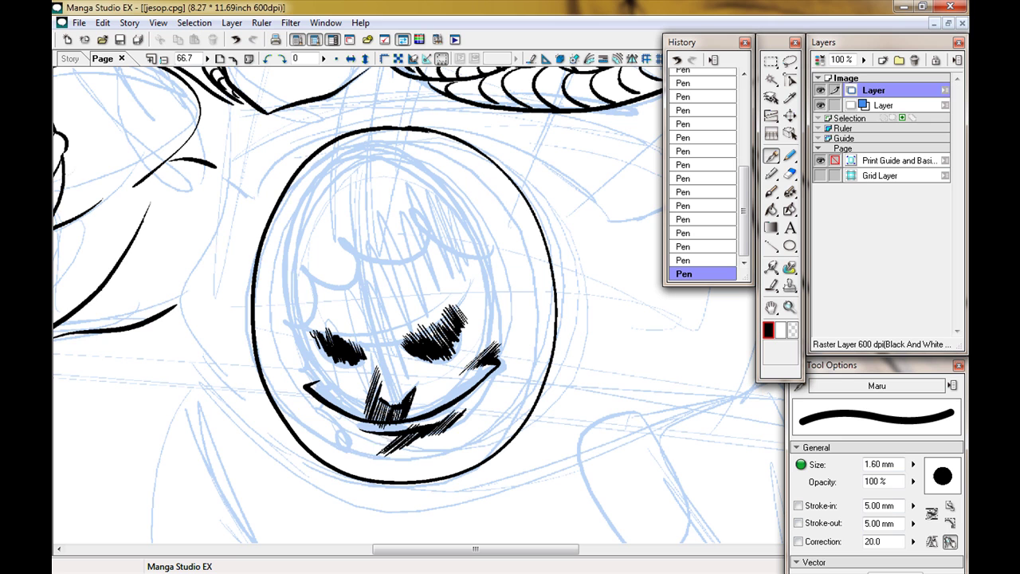
{"action": "left_click_drag", "start_coordinate": [328, 357], "coordinate": [306, 404]}
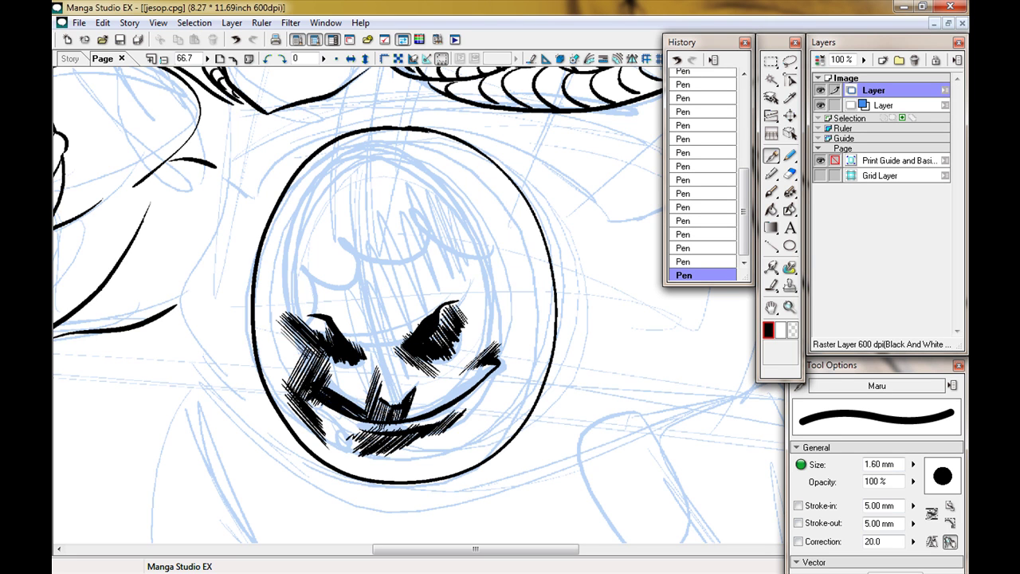
{"action": "left_click_drag", "start_coordinate": [338, 268], "coordinate": [288, 327]}
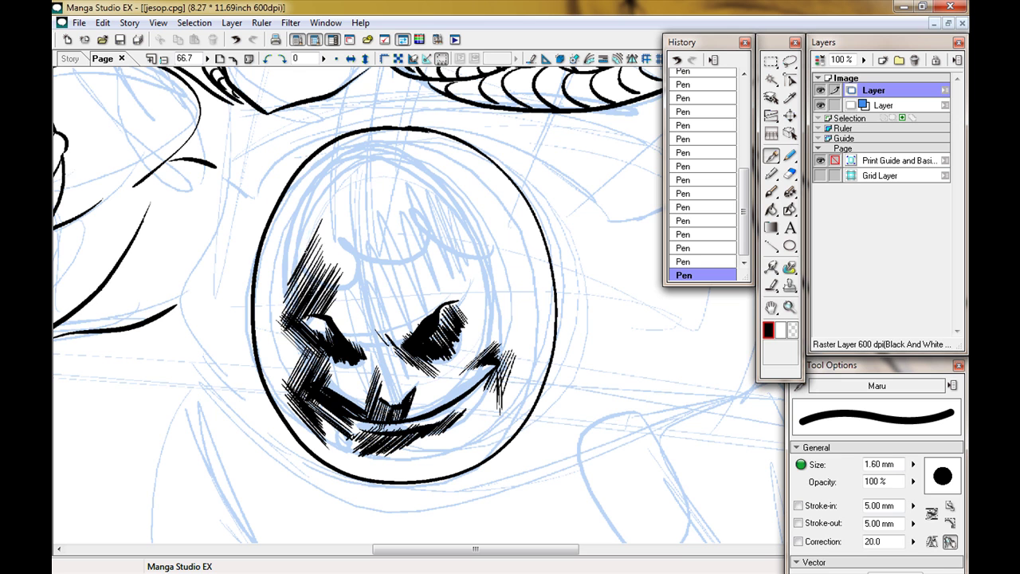
Add more upper-left hatching, then lasso a face shadow area and fill it black.
{"action": "left_click_drag", "start_coordinate": [327, 213], "coordinate": [286, 303]}
{"action": "key", "text": "m"}
{"action": "mouse_move", "coordinate": [391, 241]}
{"action": "left_mouse_down"}
{"action": "mouse_move", "coordinate": [375, 155]}
{"action": "mouse_move", "coordinate": [296, 243]}
{"action": "left_mouse_up"}
{"action": "left_click", "coordinate": [348, 378]}
{"action": "key", "text": "ctrl+d"}
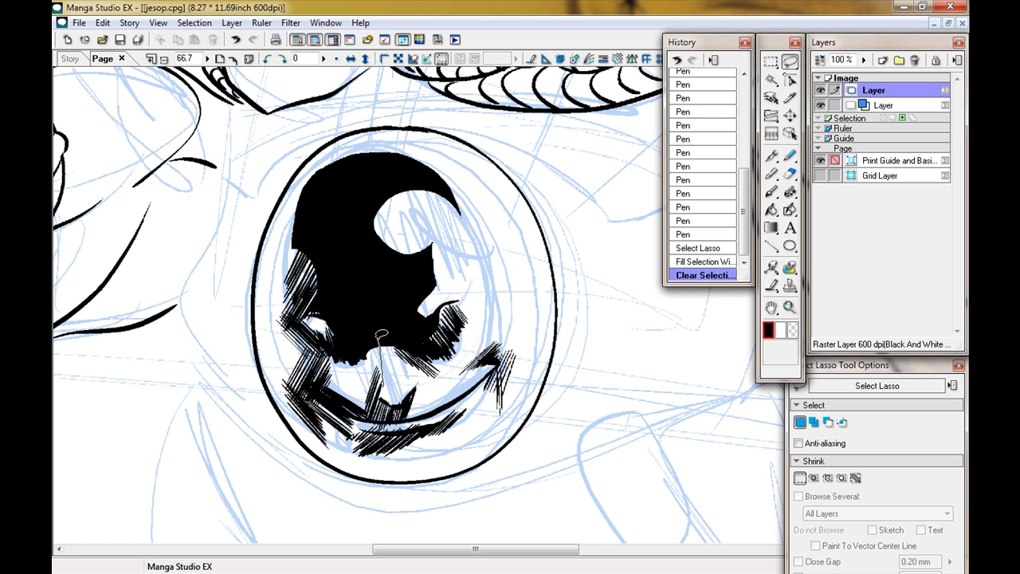
Hide the blue sketch layer and fill a second shadow area with black.
{"action": "left_click", "coordinate": [344, 405]}
{"action": "mouse_move", "coordinate": [374, 339]}
{"action": "left_mouse_down"}
{"action": "mouse_move", "coordinate": [351, 390]}
{"action": "mouse_move", "coordinate": [275, 466]}
{"action": "left_mouse_up"}
{"action": "left_click", "coordinate": [300, 483]}
{"action": "key", "text": "ctrl+d"}
Dab white highlight dots into the eye, then return the ink colour to black.
{"action": "key", "text": "p"}
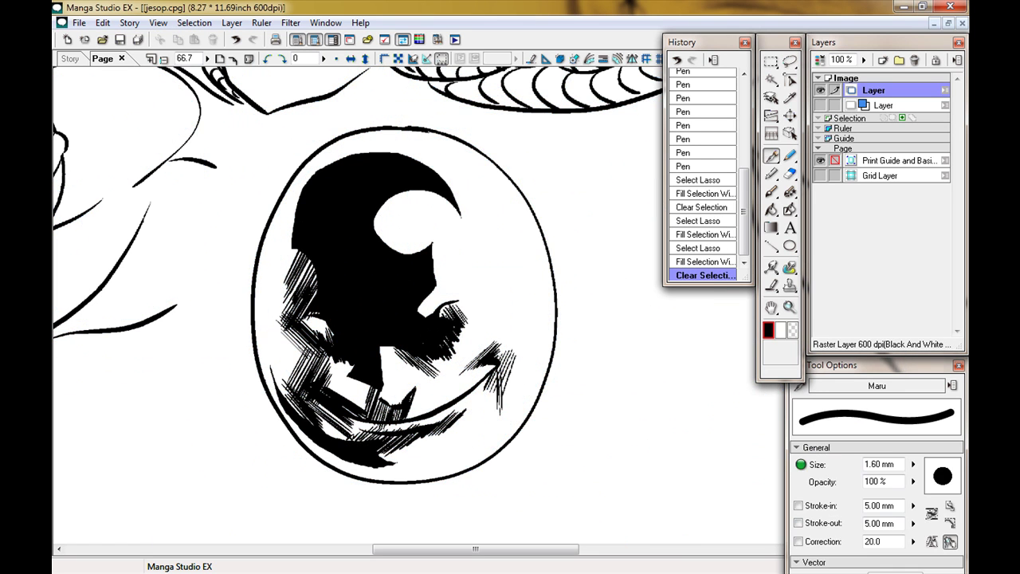
{"action": "left_click", "coordinate": [438, 329]}
{"action": "left_click", "coordinate": [341, 338]}
{"action": "left_click", "coordinate": [438, 330]}
{"action": "left_click", "coordinate": [342, 338]}
{"action": "key", "text": "x"}
Draw small bubble circles around the eye, inside the black shadow and near the bottom.
{"action": "left_click_drag", "start_coordinate": [483, 203], "coordinate": [488, 209]}
{"action": "left_click_drag", "start_coordinate": [435, 231], "coordinate": [439, 236]}
{"action": "left_click_drag", "start_coordinate": [489, 232], "coordinate": [493, 238]}
{"action": "left_click_drag", "start_coordinate": [276, 266], "coordinate": [279, 270]}
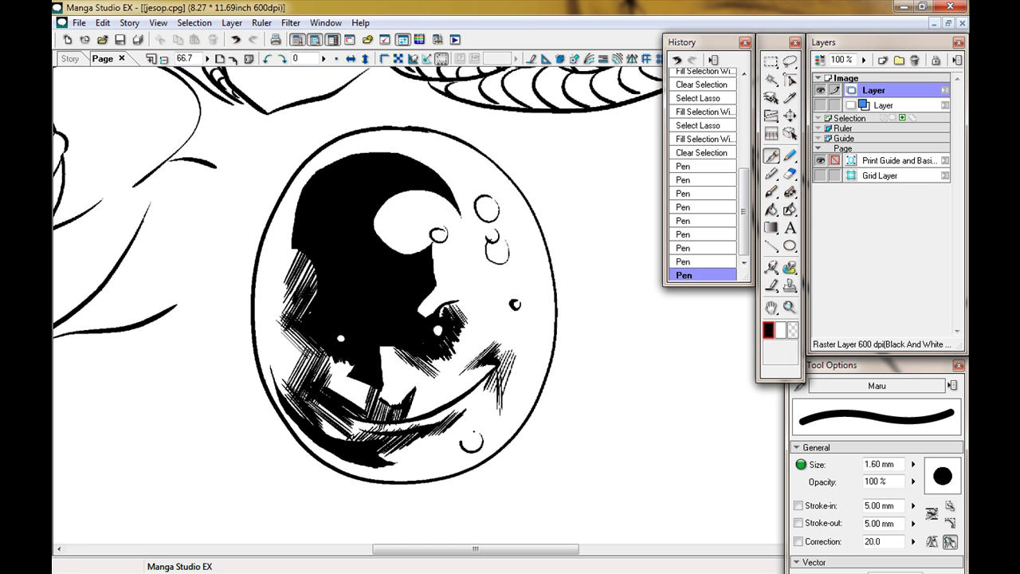
{"action": "left_click_drag", "start_coordinate": [512, 302], "coordinate": [515, 306]}
{"action": "left_click_drag", "start_coordinate": [467, 438], "coordinate": [472, 443]}
{"action": "key", "text": "x"}
{"action": "left_click_drag", "start_coordinate": [370, 282], "coordinate": [373, 287]}
Add white strokes around the eye highlight and cut white lines into the hatching.
{"action": "mouse_move", "coordinate": [435, 321]}
{"action": "left_mouse_down"}
{"action": "mouse_move", "coordinate": [458, 318]}
{"action": "mouse_move", "coordinate": [461, 328]}
{"action": "left_mouse_up"}
{"action": "left_click_drag", "start_coordinate": [316, 429], "coordinate": [319, 432]}
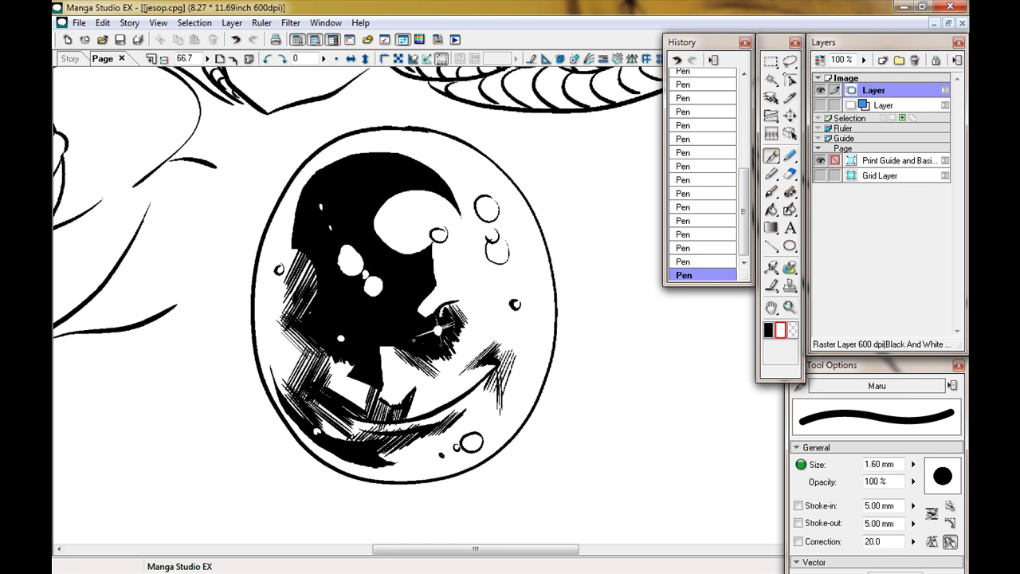
{"action": "key", "text": "ctrl+minus"}
Show the blue sketch layer and ink the outline of the helmet dome.
{"action": "left_click", "coordinate": [820, 106]}
{"action": "key", "text": "ctrl+plus"}
{"action": "scroll", "coordinate": [421, 311], "scroll_direction": "up", "scroll_amount": 5}
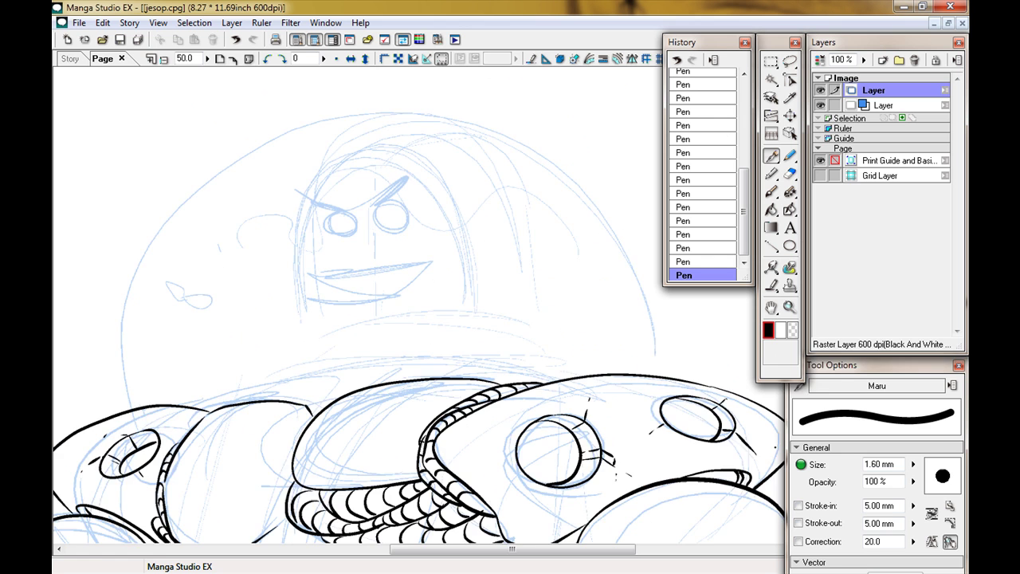
{"action": "left_click_drag", "start_coordinate": [118, 418], "coordinate": [658, 391]}
Lasso the dome's shadow area and fill it with black.
{"action": "mouse_move", "coordinate": [290, 344]}
{"action": "left_mouse_down"}
{"action": "mouse_move", "coordinate": [346, 292]}
{"action": "mouse_move", "coordinate": [290, 283]}
{"action": "left_mouse_up"}
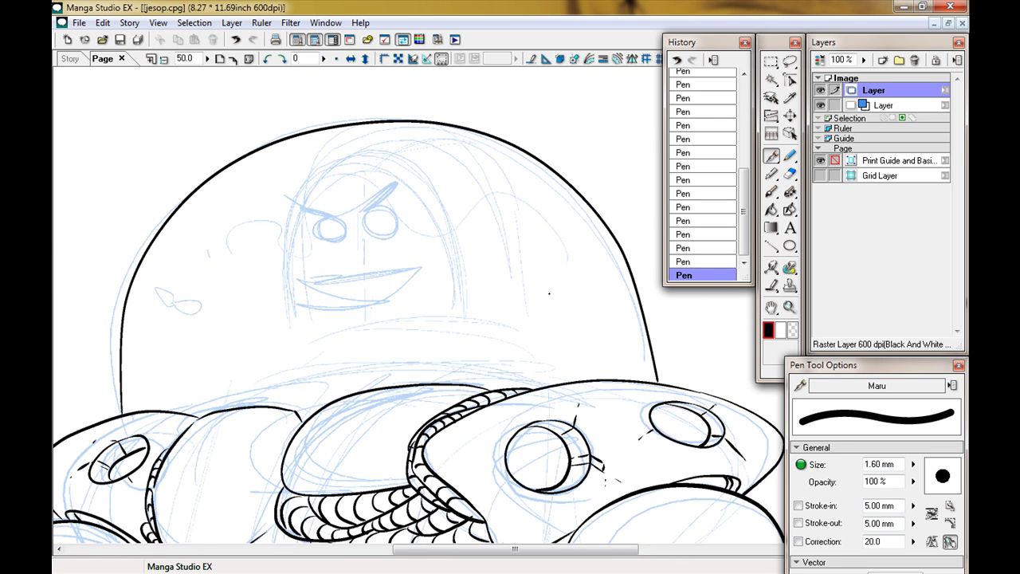
{"action": "key", "text": "l"}
{"action": "mouse_move", "coordinate": [632, 363]}
{"action": "left_mouse_down"}
{"action": "mouse_move", "coordinate": [567, 280]}
{"action": "mouse_move", "coordinate": [239, 388]}
{"action": "mouse_move", "coordinate": [266, 380]}
{"action": "left_mouse_up"}
{"action": "key", "text": "ctrl+u"}
Outline further shadow strips along the dome top and right, fill them black, and hide the sketch.
{"action": "mouse_move", "coordinate": [183, 263]}
{"action": "left_mouse_down"}
{"action": "mouse_move", "coordinate": [398, 139]}
{"action": "mouse_move", "coordinate": [465, 192]}
{"action": "left_mouse_up"}
{"action": "left_click_drag", "start_coordinate": [592, 284], "coordinate": [510, 239]}
{"action": "left_click_drag", "start_coordinate": [231, 287], "coordinate": [263, 343]}
{"action": "left_click_drag", "start_coordinate": [207, 200], "coordinate": [446, 215]}
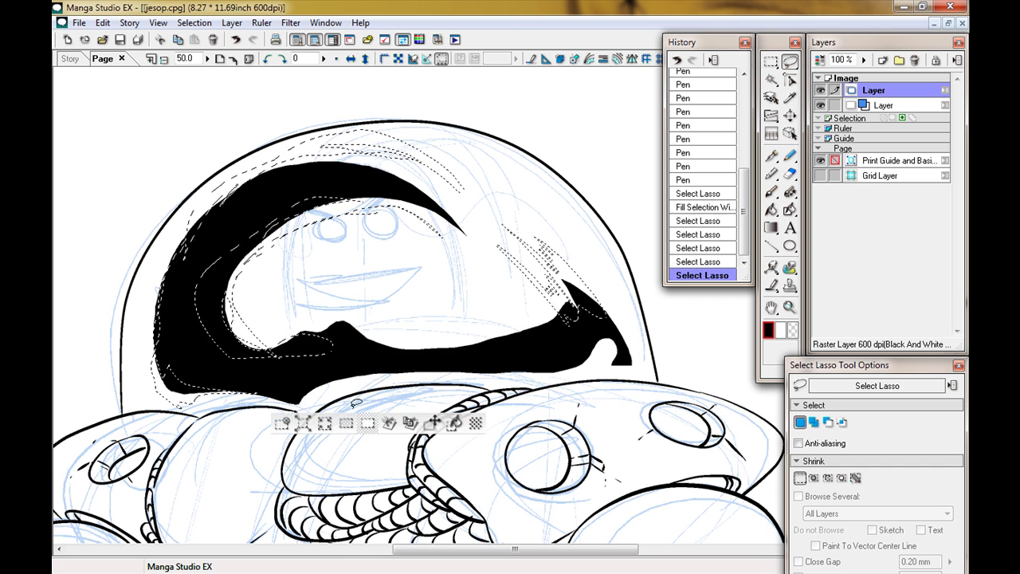
{"action": "key", "text": "ctrl+u"}
{"action": "key", "text": "ctrl+d"}
{"action": "left_click", "coordinate": [821, 106]}
{"action": "left_click", "coordinate": [771, 157]}
Ink shadow strokes and edge refinements on the dome, adding white spots in the shadow.
{"action": "key", "text": "ctrl+plus"}
{"action": "left_click_drag", "start_coordinate": [447, 160], "coordinate": [463, 192]}
{"action": "left_click_drag", "start_coordinate": [494, 247], "coordinate": [614, 327]}
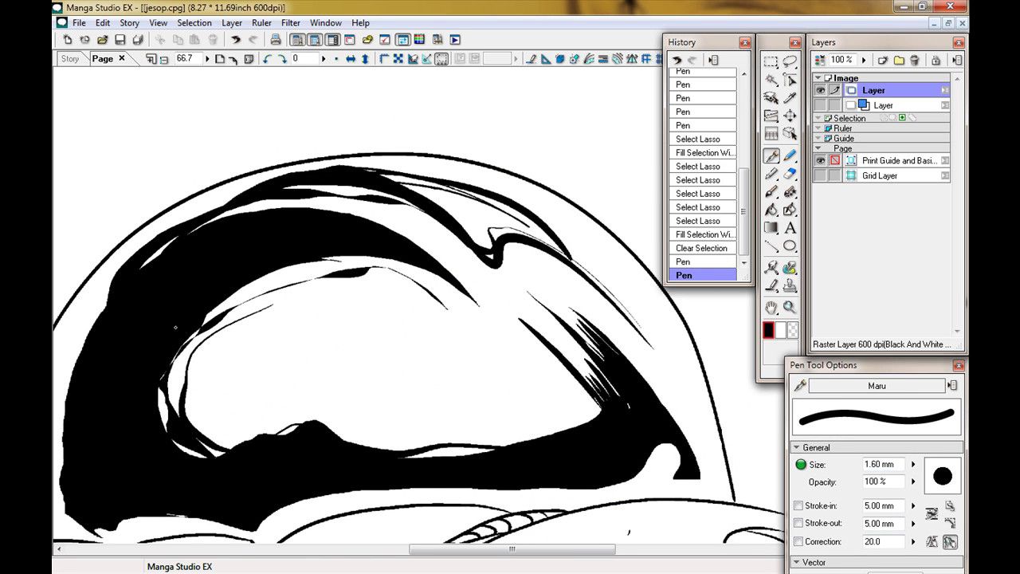
{"action": "left_click_drag", "start_coordinate": [287, 159], "coordinate": [312, 141]}
{"action": "left_click_drag", "start_coordinate": [359, 279], "coordinate": [494, 255]}
{"action": "left_click_drag", "start_coordinate": [199, 399], "coordinate": [319, 159]}
{"action": "left_click_drag", "start_coordinate": [327, 398], "coordinate": [630, 375]}
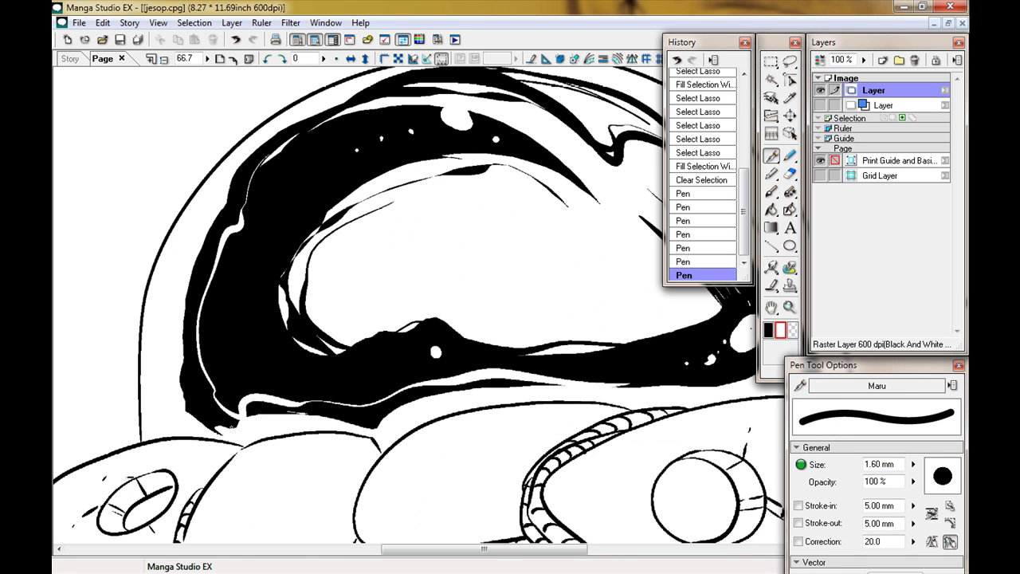
{"action": "mouse_move", "coordinate": [235, 427]}
{"action": "left_mouse_down"}
{"action": "mouse_move", "coordinate": [196, 304]}
{"action": "mouse_move", "coordinate": [239, 342]}
{"action": "left_mouse_up"}
Hatch strokes above and around the dome and hatch the shading inside it.
{"action": "left_click_drag", "start_coordinate": [526, 199], "coordinate": [502, 217]}
{"action": "left_click_drag", "start_coordinate": [511, 136], "coordinate": [501, 211]}
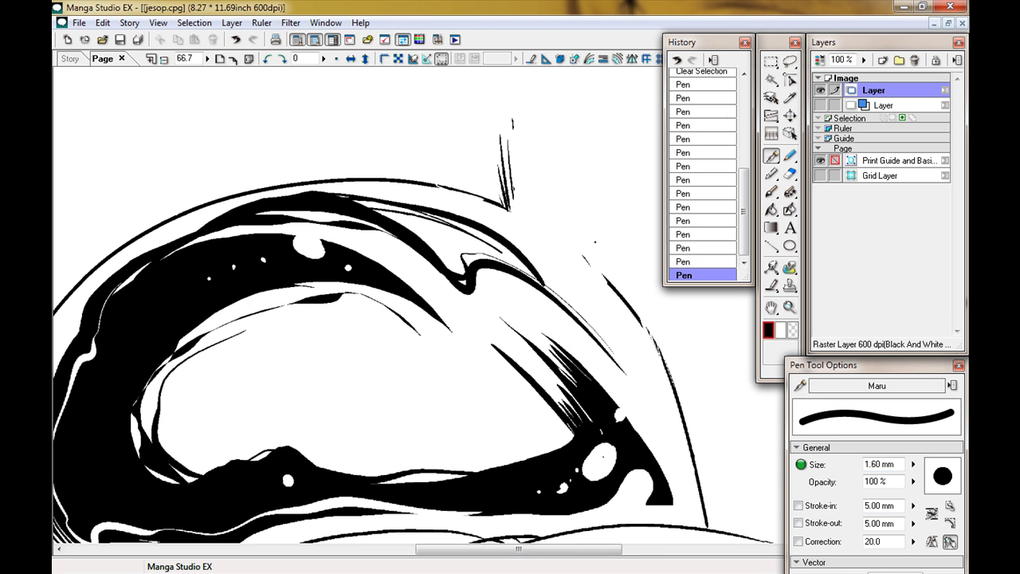
{"action": "left_click_drag", "start_coordinate": [638, 164], "coordinate": [590, 231]}
{"action": "left_click_drag", "start_coordinate": [479, 239], "coordinate": [526, 287]}
{"action": "left_click_drag", "start_coordinate": [319, 239], "coordinate": [446, 414]}
{"action": "left_click_drag", "start_coordinate": [443, 204], "coordinate": [412, 319]}
{"action": "left_click_drag", "start_coordinate": [574, 159], "coordinate": [487, 303]}
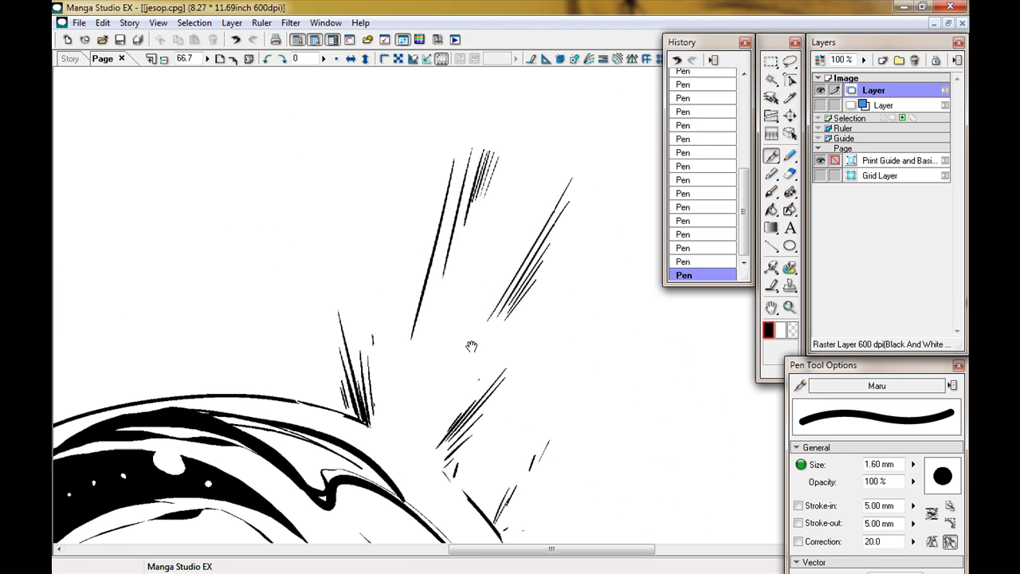
{"action": "left_click_drag", "start_coordinate": [546, 231], "coordinate": [467, 346]}
{"action": "left_click_drag", "start_coordinate": [383, 111], "coordinate": [430, 208]}
Draw stars and sparkles inside the black dome.
{"action": "scroll", "coordinate": [359, 303], "scroll_direction": "down", "scroll_amount": 3}
{"action": "scroll", "coordinate": [359, 303], "scroll_direction": "up", "scroll_amount": 3}
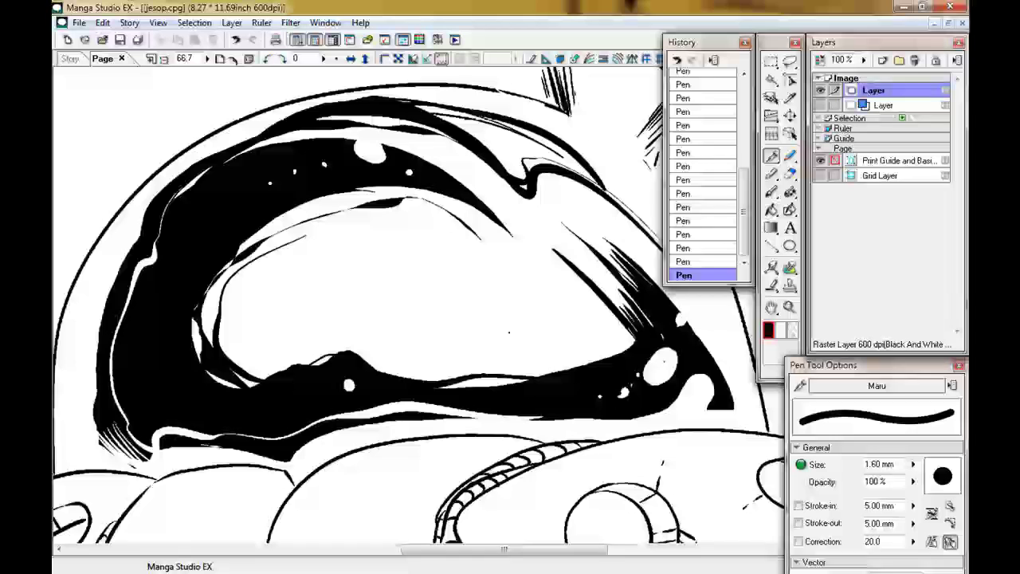
{"action": "key", "text": "ctrl+z"}
{"action": "key", "text": "ctrl+y"}
{"action": "scroll", "coordinate": [399, 303], "scroll_direction": "left", "scroll_amount": 3}
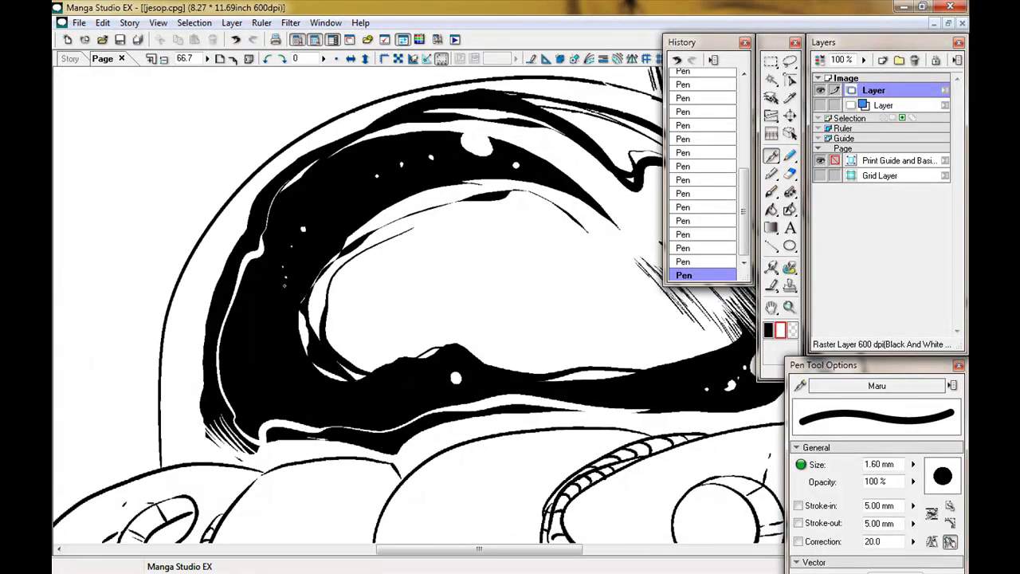
{"action": "scroll", "coordinate": [398, 303], "scroll_direction": "down", "scroll_amount": 2}
{"action": "scroll", "coordinate": [398, 302], "scroll_direction": "up", "scroll_amount": 2}
{"action": "scroll", "coordinate": [399, 303], "scroll_direction": "right", "scroll_amount": 3}
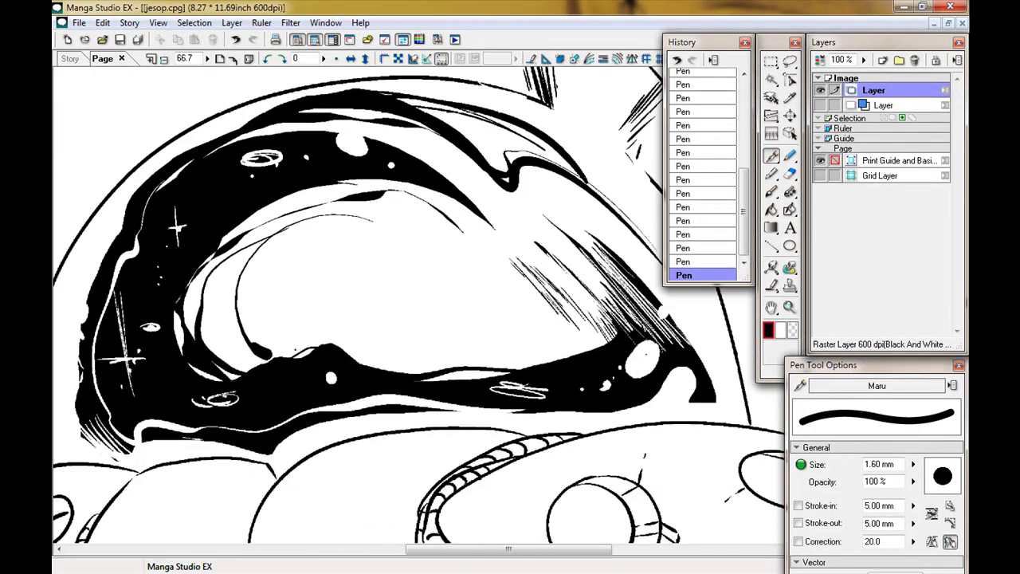
{"action": "left_click_drag", "start_coordinate": [509, 326], "coordinate": [537, 338]}
{"action": "scroll", "coordinate": [399, 303], "scroll_direction": "down", "scroll_amount": 3}
Ink the belt pouch outline and its round button below the torso.
{"action": "scroll", "coordinate": [399, 303], "scroll_direction": "up", "scroll_amount": 3}
{"action": "scroll", "coordinate": [398, 303], "scroll_direction": "down", "scroll_amount": 3}
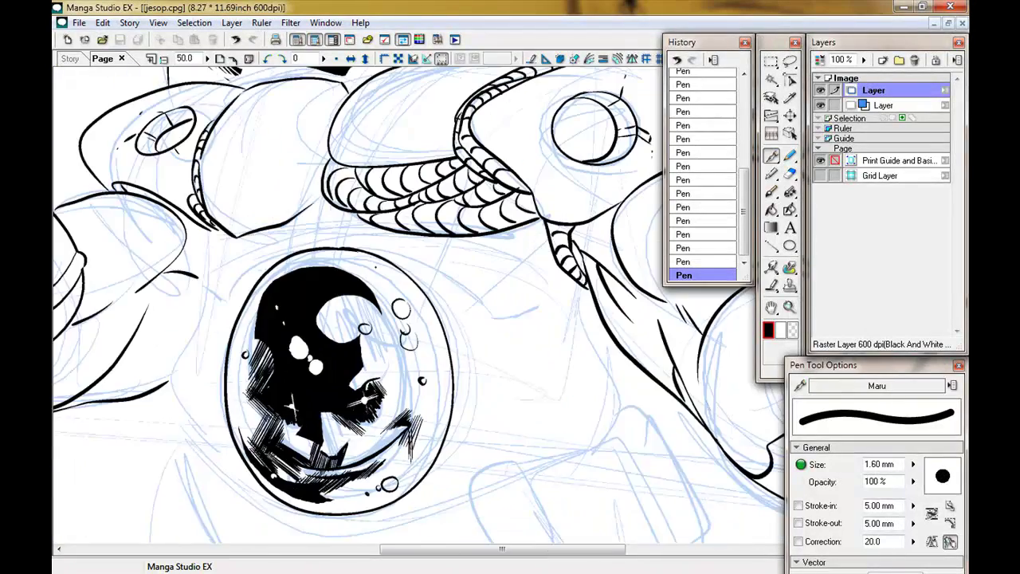
{"action": "scroll", "coordinate": [399, 303], "scroll_direction": "up", "scroll_amount": 2}
{"action": "scroll", "coordinate": [316, 295], "scroll_direction": "right", "scroll_amount": 3}
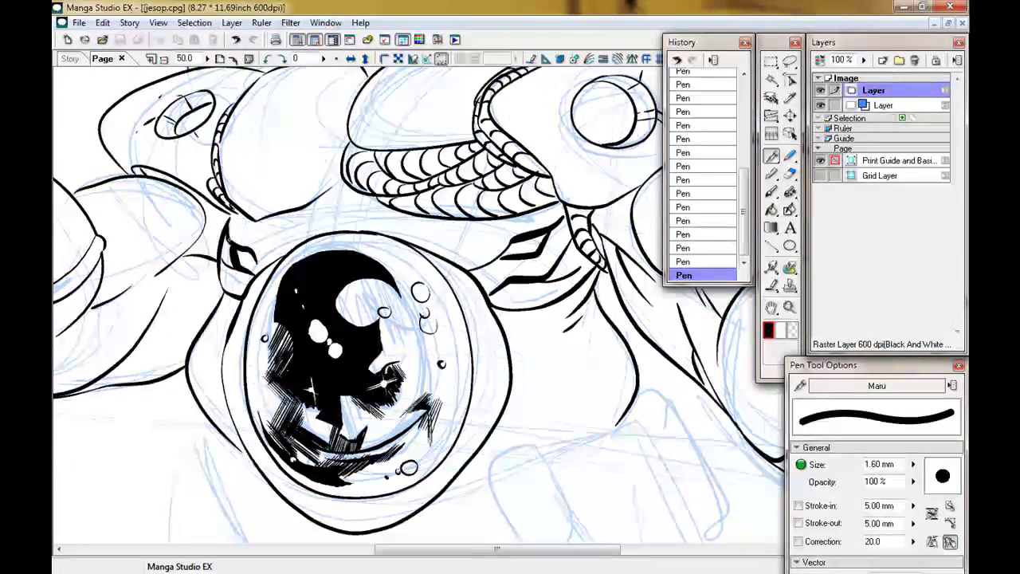
{"action": "scroll", "coordinate": [399, 303], "scroll_direction": "down", "scroll_amount": 2}
{"action": "scroll", "coordinate": [399, 303], "scroll_direction": "right", "scroll_amount": 2}
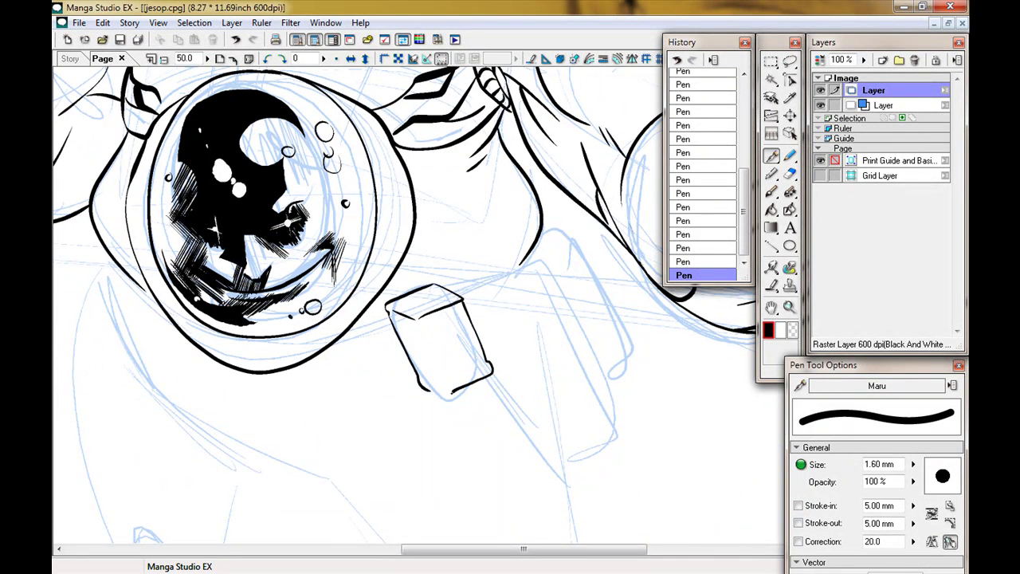
{"action": "left_click_drag", "start_coordinate": [421, 309], "coordinate": [349, 322]}
{"action": "mouse_move", "coordinate": [391, 294]}
{"action": "left_mouse_down"}
{"action": "mouse_move", "coordinate": [518, 335]}
{"action": "mouse_move", "coordinate": [489, 351]}
{"action": "left_mouse_up"}
Ink the long strap hanging below the pouch, with its edge and detail lines.
{"action": "scroll", "coordinate": [431, 311], "scroll_direction": "down", "scroll_amount": 1}
{"action": "scroll", "coordinate": [431, 311], "scroll_direction": "right", "scroll_amount": 1}
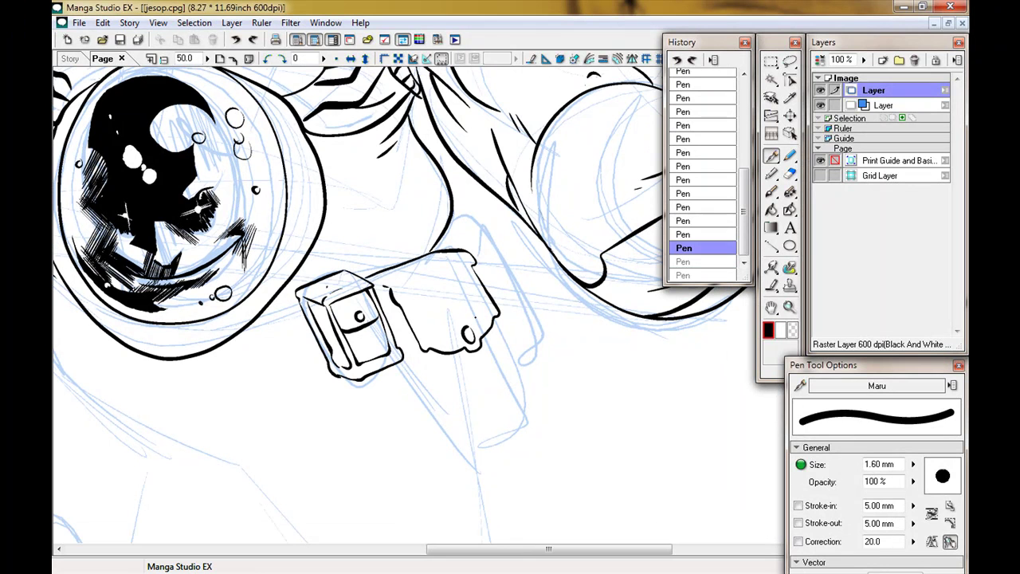
{"action": "left_click_drag", "start_coordinate": [497, 304], "coordinate": [472, 450]}
{"action": "left_click_drag", "start_coordinate": [402, 365], "coordinate": [431, 420]}
{"action": "left_click_drag", "start_coordinate": [520, 331], "coordinate": [495, 391]}
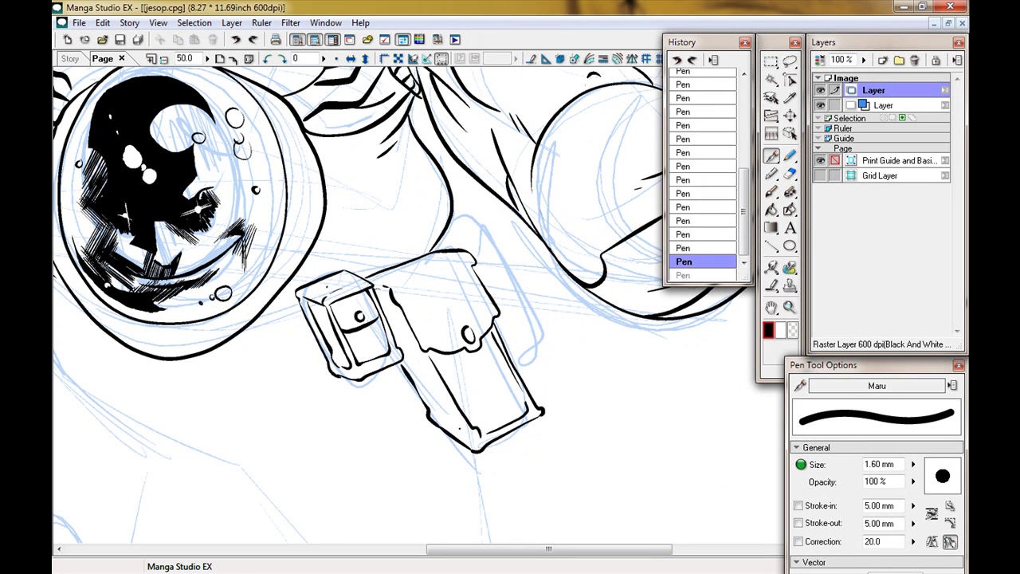
{"action": "left_click_drag", "start_coordinate": [424, 357], "coordinate": [459, 431]}
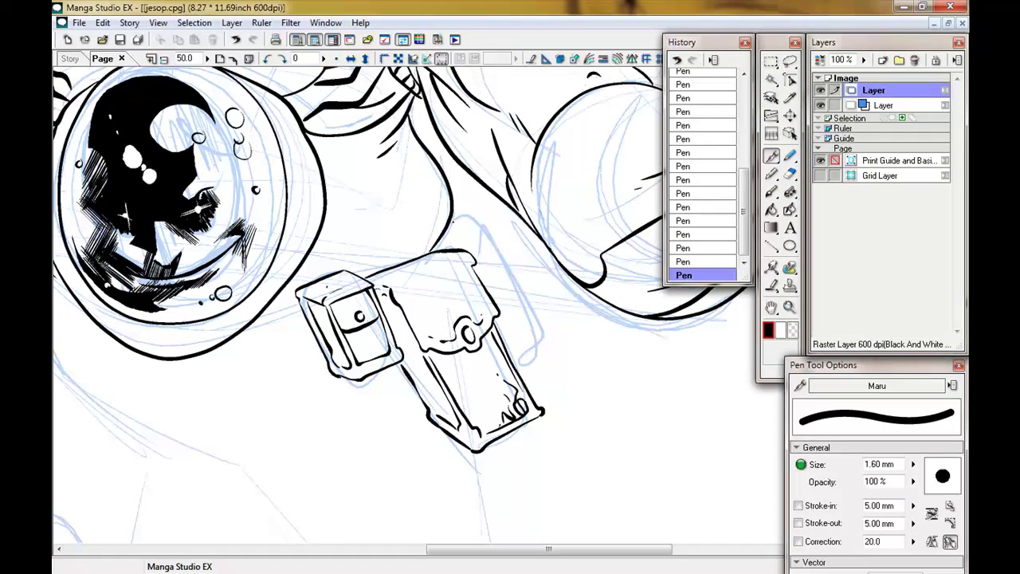
{"action": "left_click_drag", "start_coordinate": [66, 383], "coordinate": [116, 93]}
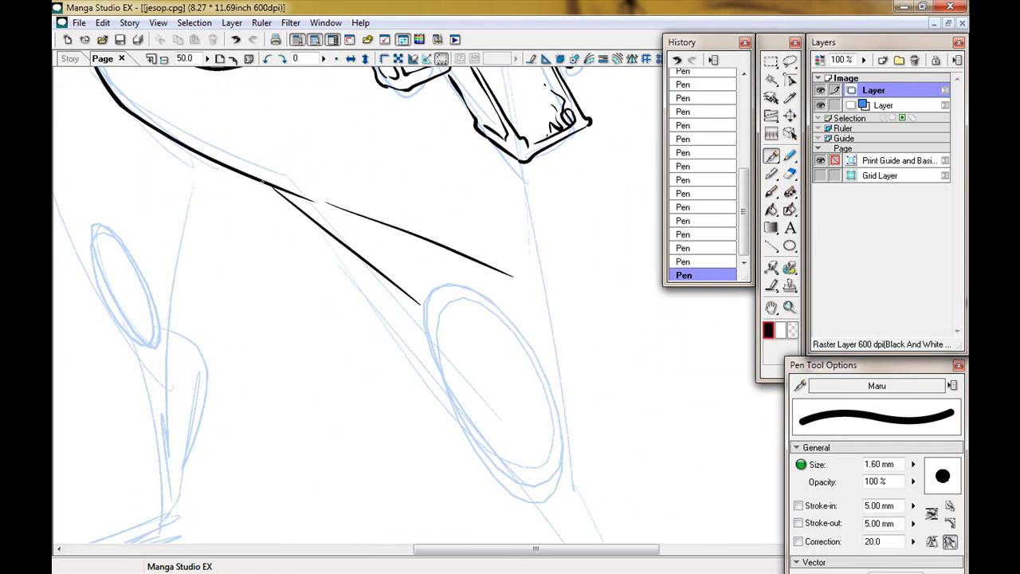
{"action": "left_click_drag", "start_coordinate": [296, 328], "coordinate": [391, 316]}
{"action": "scroll", "coordinate": [390, 316], "scroll_direction": "down", "scroll_amount": 3}
{"action": "scroll", "coordinate": [237, 278], "scroll_direction": "up", "scroll_amount": 3}
{"action": "scroll", "coordinate": [440, 351], "scroll_direction": "down", "scroll_amount": 1}
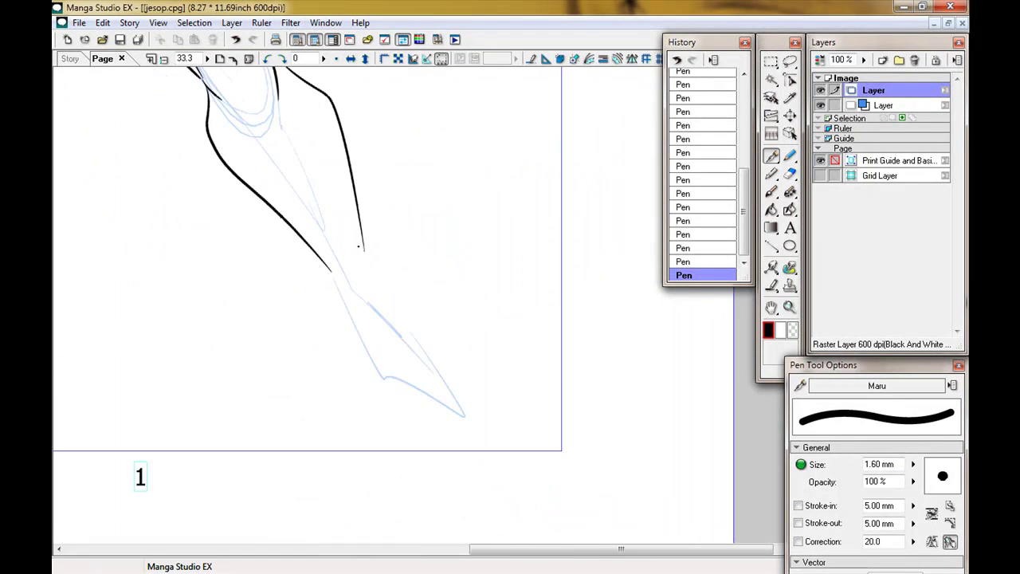
{"action": "mouse_move", "coordinate": [341, 375]}
{"action": "left_mouse_down"}
{"action": "mouse_move", "coordinate": [330, 246]}
{"action": "mouse_move", "coordinate": [277, 159]}
{"action": "left_mouse_up"}
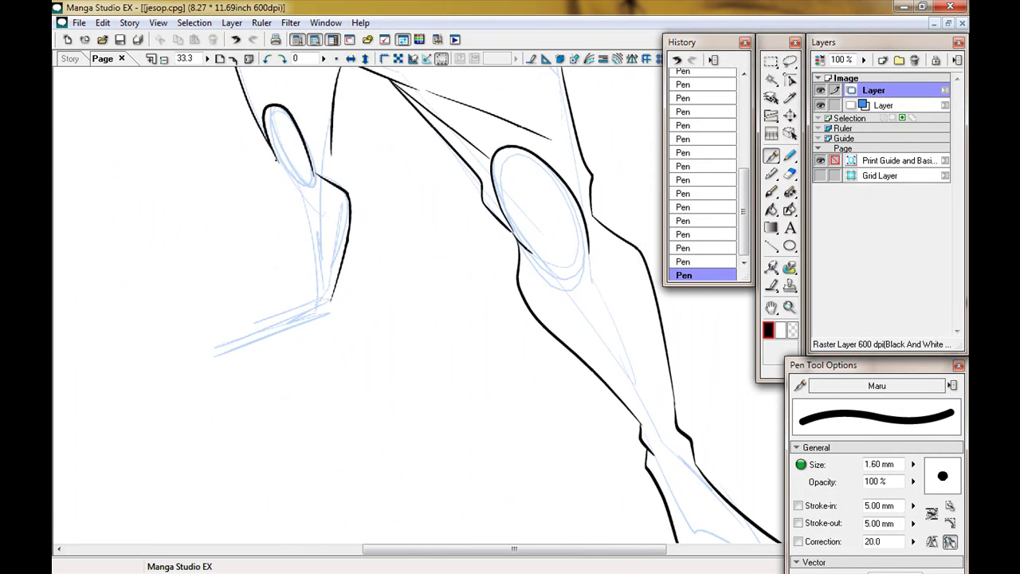
{"action": "scroll", "coordinate": [236, 348], "scroll_direction": "down", "scroll_amount": 2}
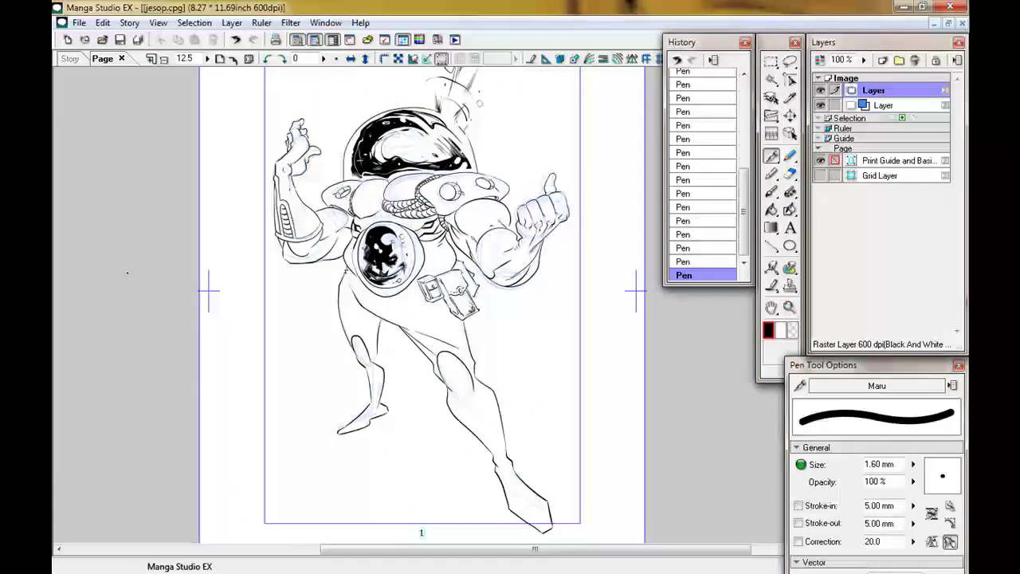
{"action": "scroll", "coordinate": [319, 319], "scroll_direction": "up", "scroll_amount": 2}
{"action": "left_click_drag", "start_coordinate": [415, 120], "coordinate": [523, 304]}
Create a new layer named inks for the black shadow work.
{"action": "scroll", "coordinate": [460, 164], "scroll_direction": "down", "scroll_amount": 1}
{"action": "key", "text": "ctrl+shift+n"}
{"action": "scroll", "coordinate": [558, 319], "scroll_direction": "up", "scroll_amount": 2}
{"action": "key", "text": "Tab"}
{"action": "scroll", "coordinate": [558, 318], "scroll_direction": "up", "scroll_amount": 1}
Add small ink strokes to the fist and detail strokes along the forearm.
{"action": "left_click_drag", "start_coordinate": [568, 267], "coordinate": [585, 294]}
{"action": "left_click_drag", "start_coordinate": [528, 383], "coordinate": [613, 303]}
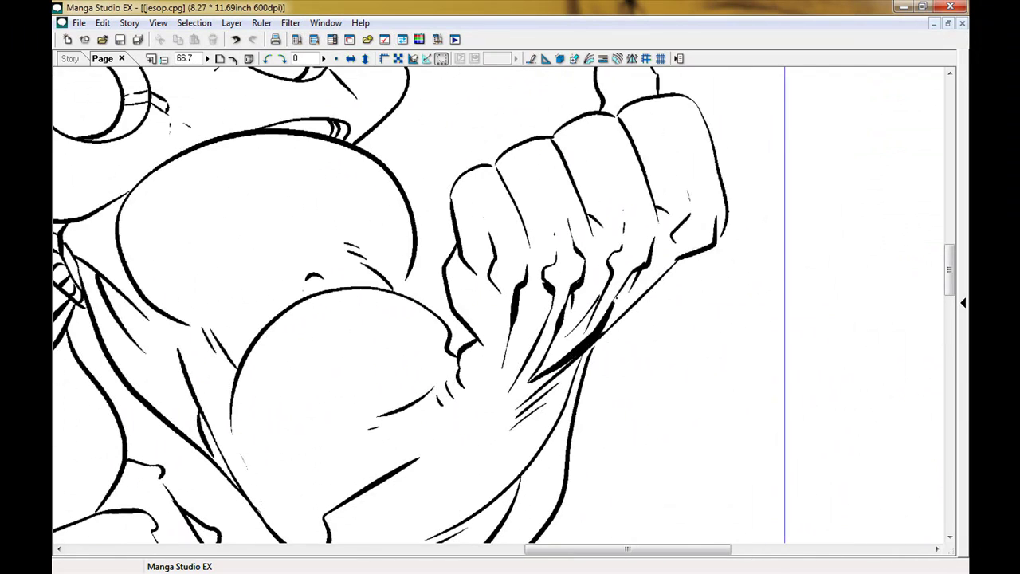
{"action": "left_click_drag", "start_coordinate": [647, 270], "coordinate": [602, 340]}
{"action": "mouse_move", "coordinate": [510, 319]}
{"action": "left_mouse_down"}
{"action": "mouse_move", "coordinate": [542, 319]}
{"action": "mouse_move", "coordinate": [542, 418]}
{"action": "left_mouse_up"}
{"action": "left_click_drag", "start_coordinate": [522, 266], "coordinate": [556, 324]}
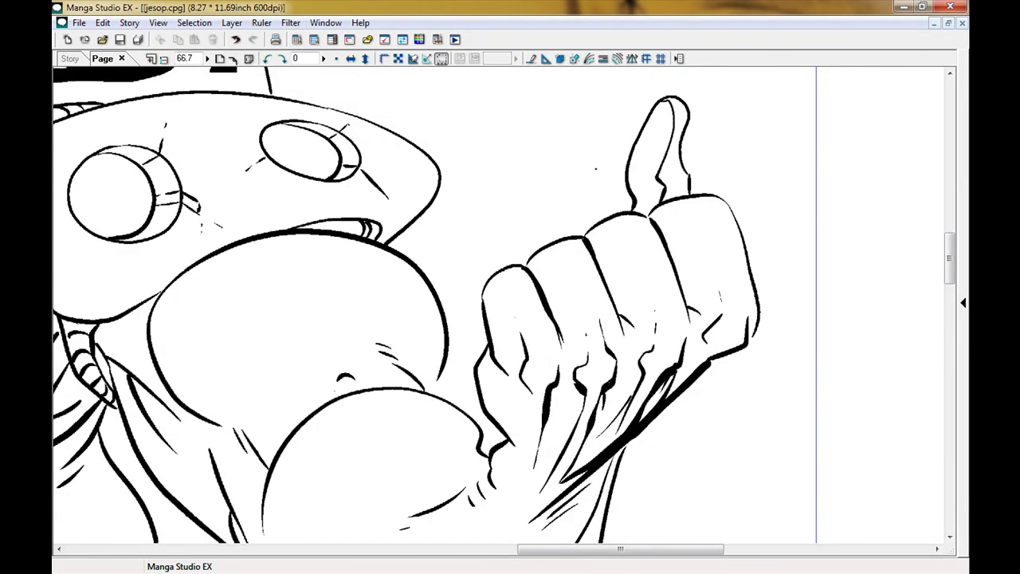
Fill the thumb's shadow area black and ink shadow strokes along the fist.
{"action": "key", "text": "Tab"}
{"action": "left_click", "coordinate": [532, 159]}
{"action": "left_click", "coordinate": [526, 209]}
{"action": "key", "text": "p"}
{"action": "left_click_drag", "start_coordinate": [574, 247], "coordinate": [593, 343]}
{"action": "left_click_drag", "start_coordinate": [558, 227], "coordinate": [598, 302]}
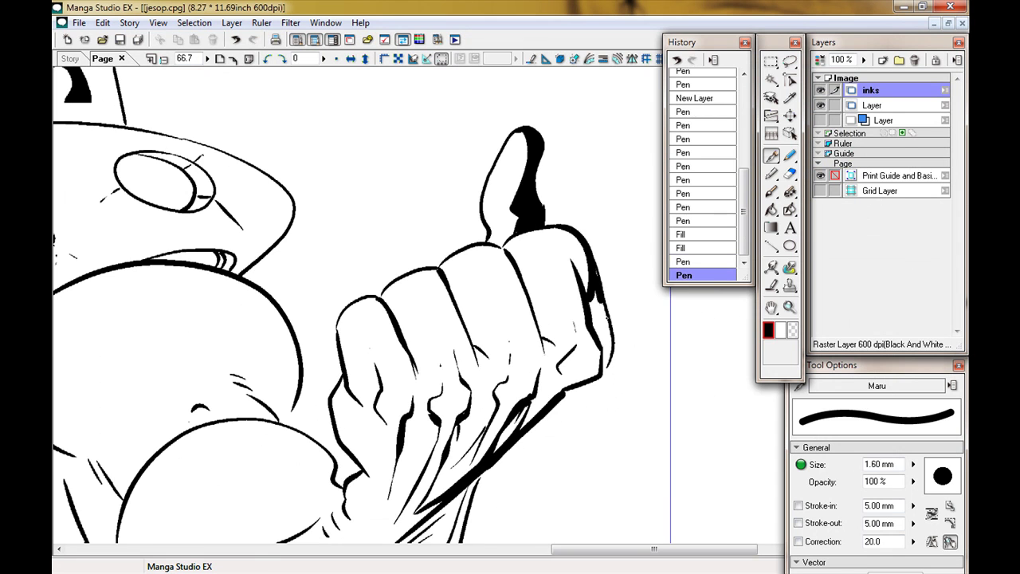
Ink shadow strokes under the forearm, redoing one stroke.
{"action": "left_click_drag", "start_coordinate": [478, 319], "coordinate": [506, 262]}
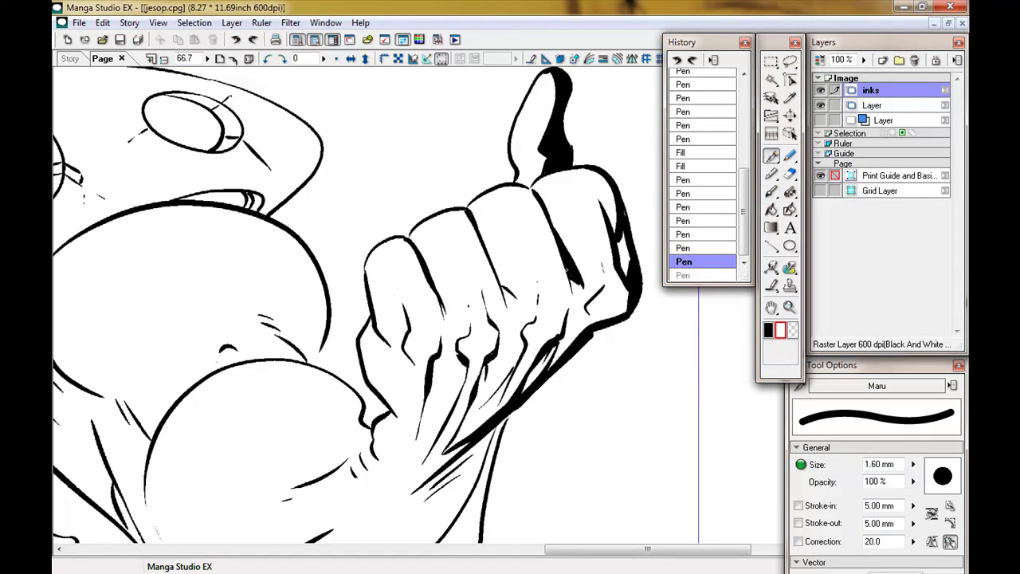
{"action": "left_click_drag", "start_coordinate": [374, 387], "coordinate": [383, 319]}
{"action": "left_click_drag", "start_coordinate": [534, 275], "coordinate": [490, 381]}
{"action": "left_click_drag", "start_coordinate": [479, 358], "coordinate": [490, 232]}
{"action": "left_click_drag", "start_coordinate": [486, 293], "coordinate": [343, 402]}
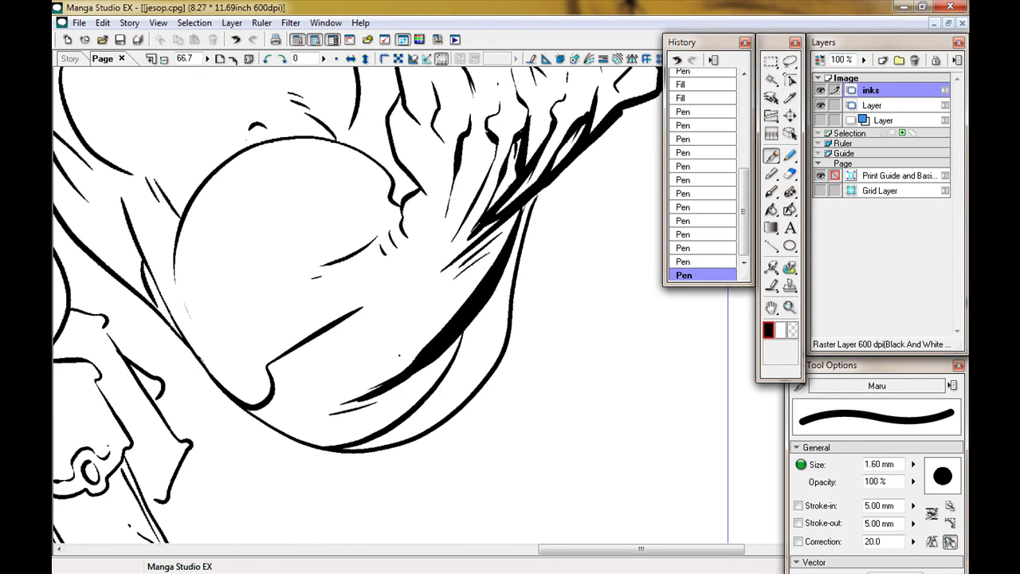
{"action": "key", "text": "ctrl+z"}
{"action": "left_click_drag", "start_coordinate": [446, 351], "coordinate": [532, 195]}
Fill the jaw crescent black and add zigzag shadow strokes near the jaw.
{"action": "key", "text": "g"}
{"action": "left_click", "coordinate": [430, 398]}
{"action": "key", "text": "p"}
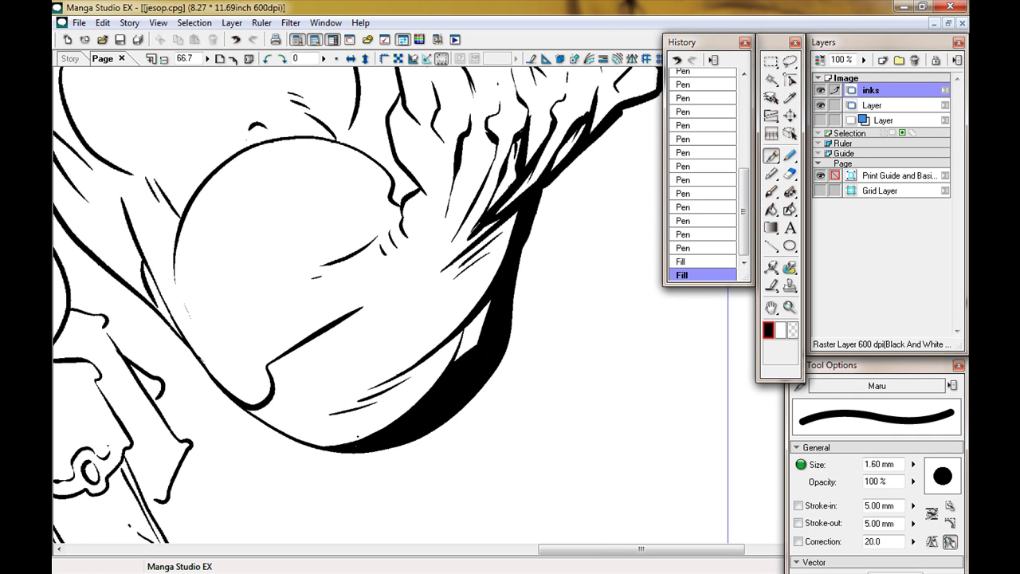
{"action": "left_click_drag", "start_coordinate": [304, 418], "coordinate": [504, 394]}
{"action": "left_click_drag", "start_coordinate": [502, 323], "coordinate": [538, 355]}
{"action": "left_click_drag", "start_coordinate": [478, 375], "coordinate": [542, 399]}
Fill an enclosed shadow area and a region near the neck black, adding neck shadow strokes.
{"action": "key", "text": "g"}
{"action": "left_click", "coordinate": [518, 350]}
{"action": "key", "text": "p"}
{"action": "left_click_drag", "start_coordinate": [415, 335], "coordinate": [479, 375]}
{"action": "mouse_move", "coordinate": [430, 287]}
{"action": "left_mouse_down"}
{"action": "mouse_move", "coordinate": [495, 319]}
{"action": "mouse_move", "coordinate": [527, 369]}
{"action": "left_mouse_up"}
{"action": "key", "text": "g"}
{"action": "left_click", "coordinate": [311, 319]}
{"action": "key", "text": "p"}
Fill the second shadow near the jaw and another shadow region black.
{"action": "key", "text": "g"}
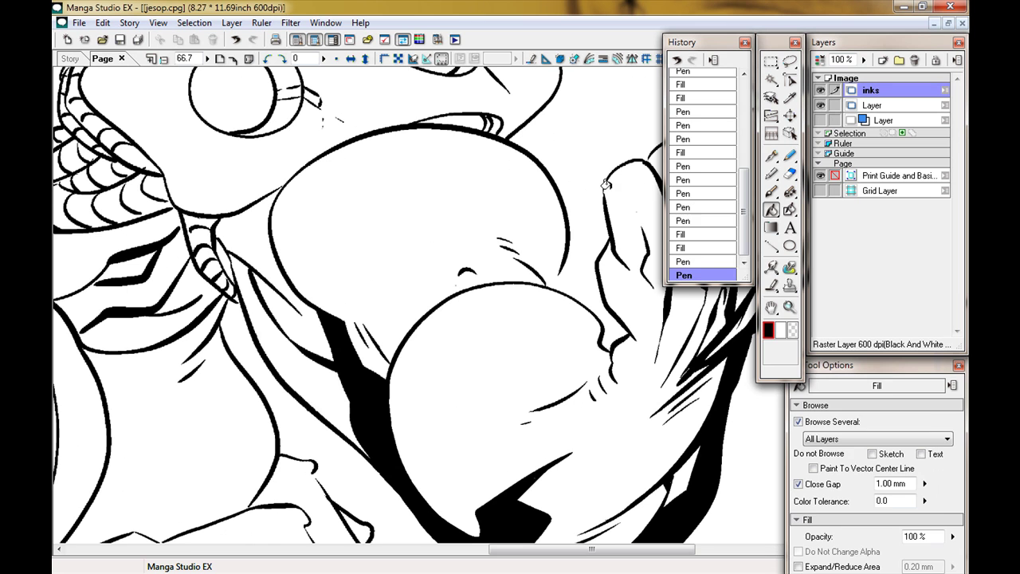
{"action": "left_click", "coordinate": [272, 319]}
{"action": "key", "text": "p"}
{"action": "key", "text": "g"}
{"action": "left_click", "coordinate": [263, 264]}
{"action": "key", "text": "p"}
Ink shadow strokes near the neck and small shadow strokes under the chin.
{"action": "left_click_drag", "start_coordinate": [478, 239], "coordinate": [511, 335]}
{"action": "mouse_move", "coordinate": [403, 287]}
{"action": "left_mouse_down"}
{"action": "mouse_move", "coordinate": [450, 317]}
{"action": "mouse_move", "coordinate": [447, 351]}
{"action": "left_mouse_up"}
{"action": "key", "text": "ctrl+z"}
{"action": "key", "text": "ctrl+z"}
{"action": "mouse_move", "coordinate": [287, 271]}
{"action": "left_mouse_down"}
{"action": "mouse_move", "coordinate": [311, 325]}
{"action": "mouse_move", "coordinate": [150, 253]}
{"action": "left_mouse_up"}
{"action": "left_click_drag", "start_coordinate": [451, 315], "coordinate": [470, 330]}
{"action": "left_click_drag", "start_coordinate": [373, 400], "coordinate": [389, 415]}
{"action": "mouse_move", "coordinate": [398, 359]}
{"action": "left_mouse_down"}
{"action": "mouse_move", "coordinate": [398, 301]}
{"action": "mouse_move", "coordinate": [386, 341]}
{"action": "left_mouse_up"}
{"action": "left_click_drag", "start_coordinate": [496, 359], "coordinate": [539, 386]}
Fill both eyes solid black.
{"action": "left_click_drag", "start_coordinate": [296, 319], "coordinate": [344, 367]}
{"action": "left_click_drag", "start_coordinate": [345, 287], "coordinate": [390, 371]}
{"action": "key", "text": "g"}
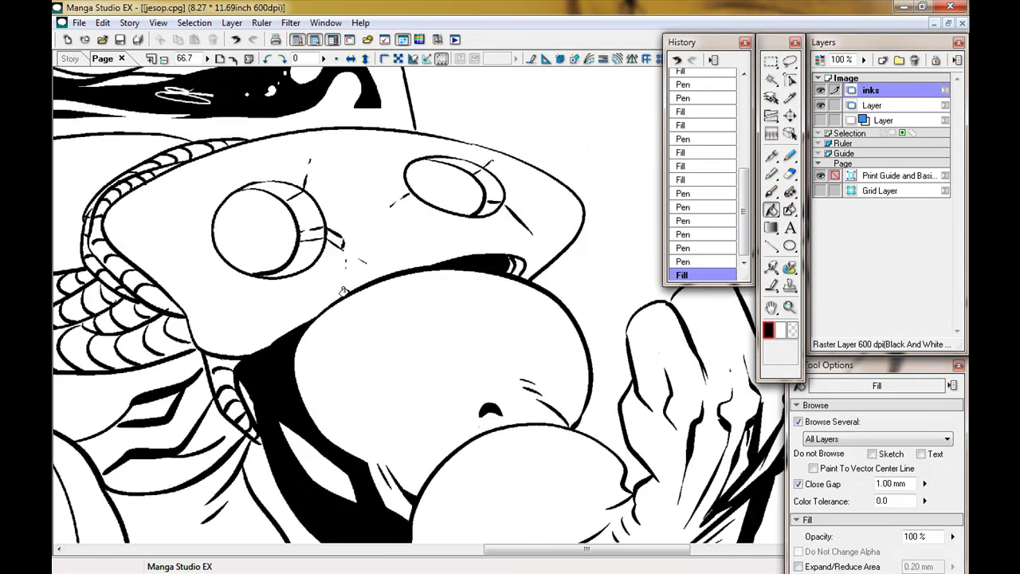
{"action": "left_click", "coordinate": [255, 231]}
{"action": "left_click", "coordinate": [439, 177]}
{"action": "mouse_move", "coordinate": [183, 406]}
{"action": "left_mouse_down"}
{"action": "mouse_move", "coordinate": [237, 433]}
{"action": "mouse_move", "coordinate": [249, 421]}
{"action": "left_mouse_up"}
{"action": "key", "text": "p"}
Ink detail lines on the left side of the face.
{"action": "left_click_drag", "start_coordinate": [303, 335], "coordinate": [356, 376]}
{"action": "left_click_drag", "start_coordinate": [263, 311], "coordinate": [339, 403]}
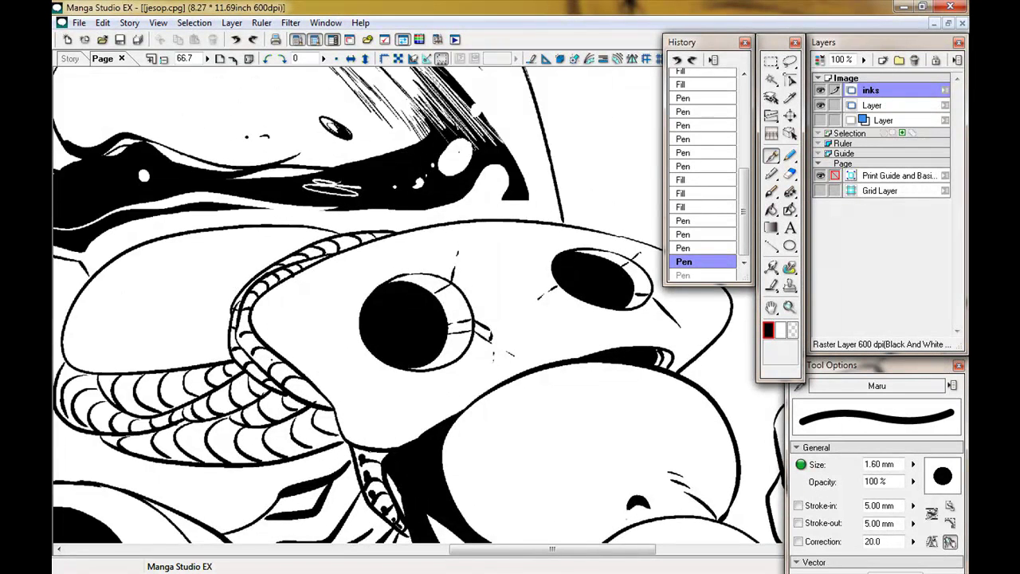
{"action": "left_click_drag", "start_coordinate": [319, 319], "coordinate": [433, 330]}
{"action": "left_click_drag", "start_coordinate": [368, 373], "coordinate": [402, 391]}
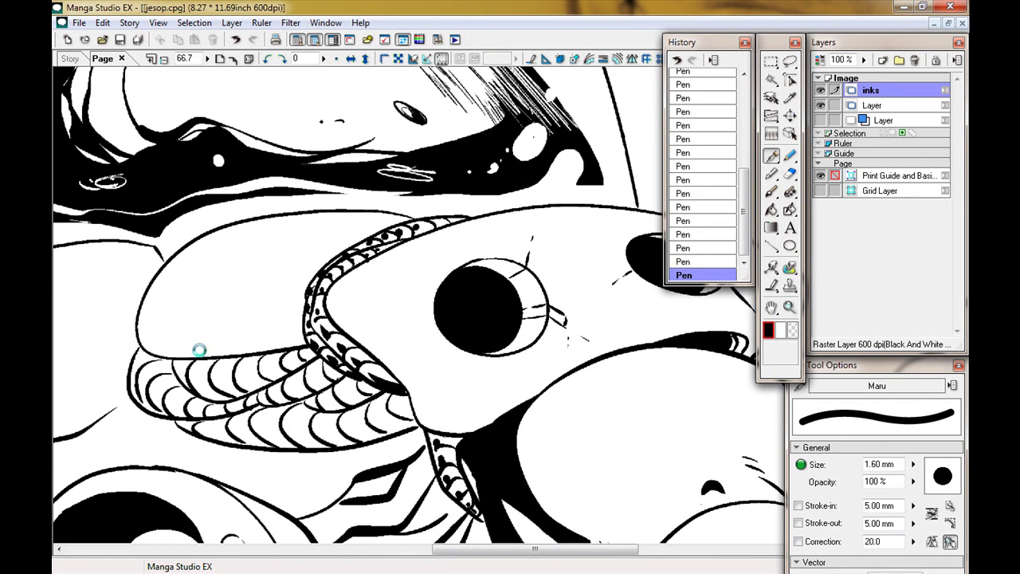
Lasso-select the band under the lower scales.
{"action": "key", "text": "l"}
{"action": "left_click_drag", "start_coordinate": [169, 417], "coordinate": [342, 451]}
{"action": "mouse_move", "coordinate": [357, 407]}
{"action": "left_mouse_down"}
{"action": "mouse_move", "coordinate": [423, 438]}
{"action": "mouse_move", "coordinate": [408, 426]}
{"action": "left_mouse_up"}
{"action": "left_click_drag", "start_coordinate": [306, 423], "coordinate": [315, 443]}
{"action": "left_click_drag", "start_coordinate": [357, 407], "coordinate": [408, 432]}
Fill the selected band under the inner scales with black and deselect.
{"action": "left_click_drag", "start_coordinate": [183, 400], "coordinate": [199, 412]}
{"action": "left_click_drag", "start_coordinate": [209, 414], "coordinate": [225, 425]}
{"action": "left_click", "coordinate": [198, 465]}
{"action": "key", "text": "ctrl+d"}
Lasso-select the undersides of the lower shoulder scales.
{"action": "left_click_drag", "start_coordinate": [298, 375], "coordinate": [378, 409]}
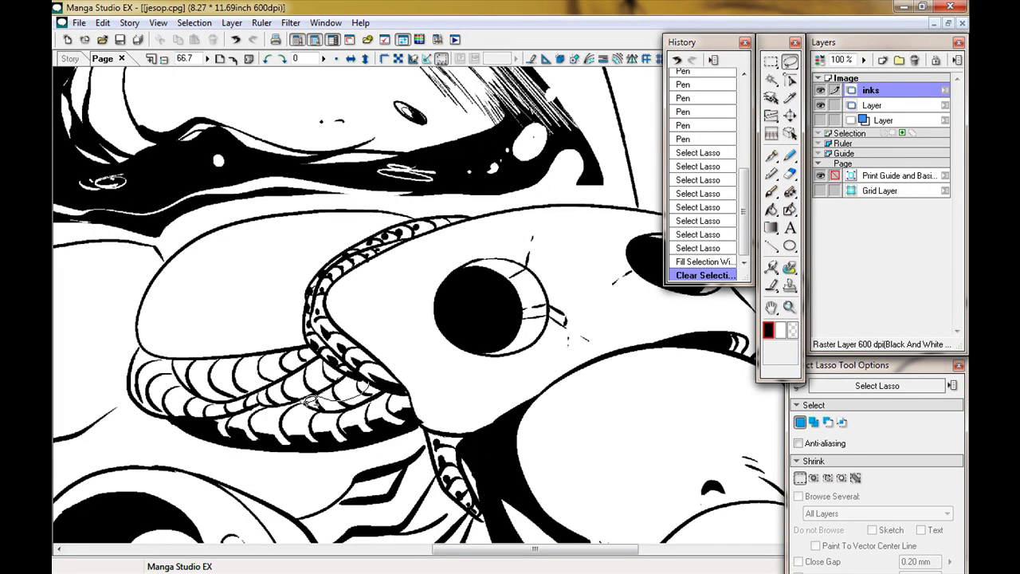
{"action": "left_click_drag", "start_coordinate": [264, 403], "coordinate": [178, 368]}
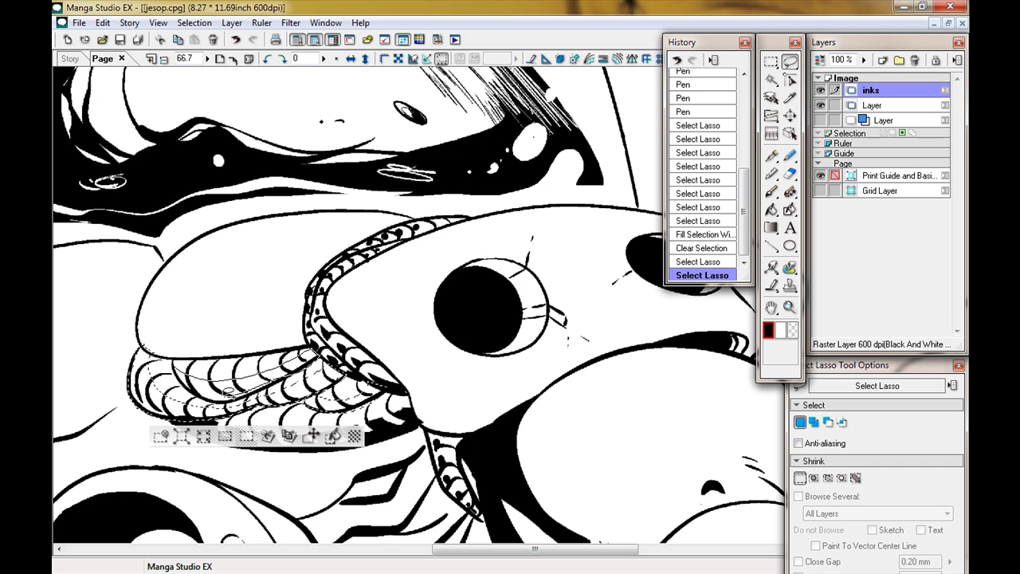
{"action": "left_click_drag", "start_coordinate": [228, 392], "coordinate": [311, 403]}
{"action": "left_click_drag", "start_coordinate": [311, 383], "coordinate": [382, 398]}
{"action": "left_click_drag", "start_coordinate": [209, 367], "coordinate": [303, 407]}
{"action": "left_click_drag", "start_coordinate": [303, 383], "coordinate": [374, 399]}
{"action": "left_click_drag", "start_coordinate": [184, 374], "coordinate": [239, 402]}
{"action": "left_click_drag", "start_coordinate": [239, 383], "coordinate": [287, 398]}
{"action": "left_click_drag", "start_coordinate": [263, 387], "coordinate": [271, 395]}
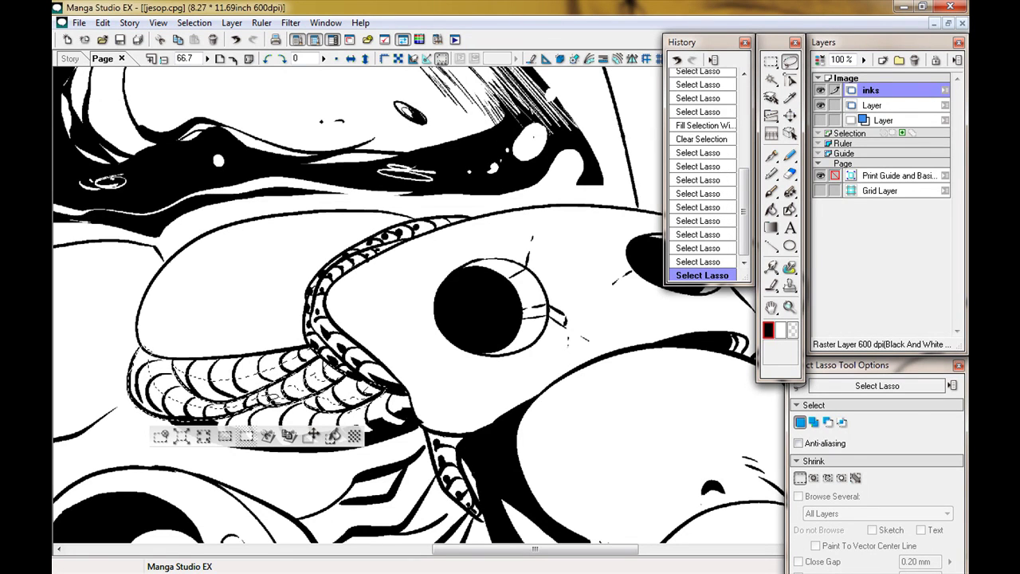
{"action": "mouse_move", "coordinate": [160, 375]}
{"action": "left_mouse_down"}
{"action": "mouse_move", "coordinate": [224, 411]}
{"action": "mouse_move", "coordinate": [200, 410]}
{"action": "left_mouse_up"}
{"action": "left_click_drag", "start_coordinate": [311, 387], "coordinate": [383, 403]}
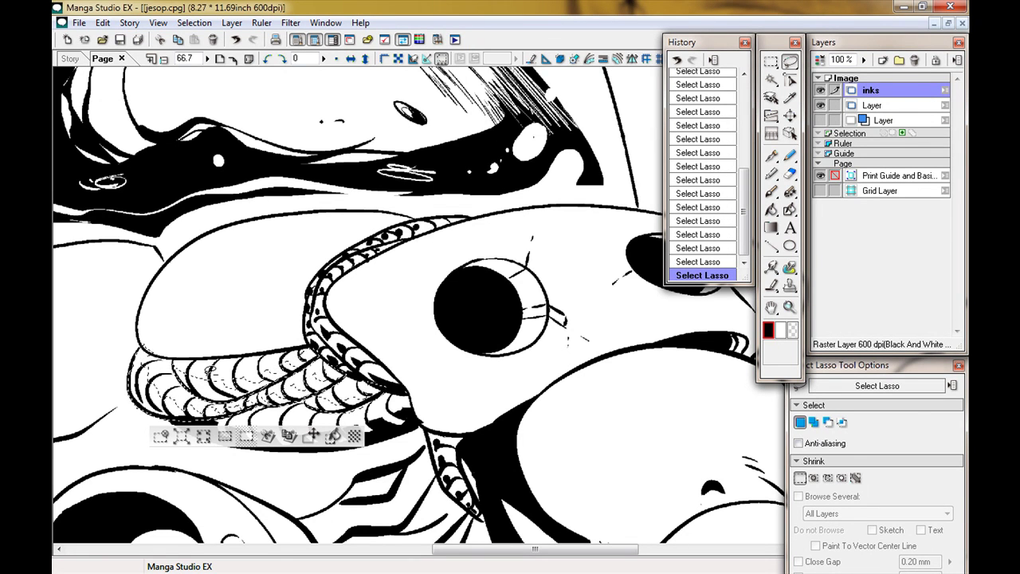
Clear the selection and ink shadow strokes across the scales with the Pen.
{"action": "key", "text": "ctrl+d"}
{"action": "key", "text": "p"}
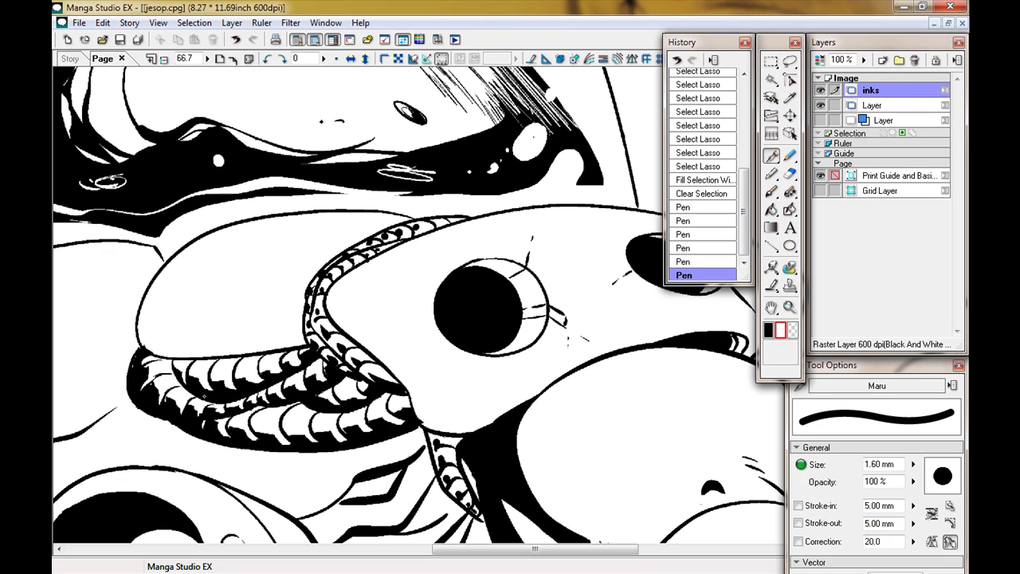
{"action": "left_click_drag", "start_coordinate": [231, 383], "coordinate": [275, 391]}
{"action": "left_click_drag", "start_coordinate": [279, 379], "coordinate": [351, 399]}
Ink shadow strokes on the scales and near the mouth, and fill a jaw gap black.
{"action": "left_click_drag", "start_coordinate": [351, 387], "coordinate": [383, 398]}
{"action": "scroll", "coordinate": [542, 434], "scroll_direction": "down", "scroll_amount": 1}
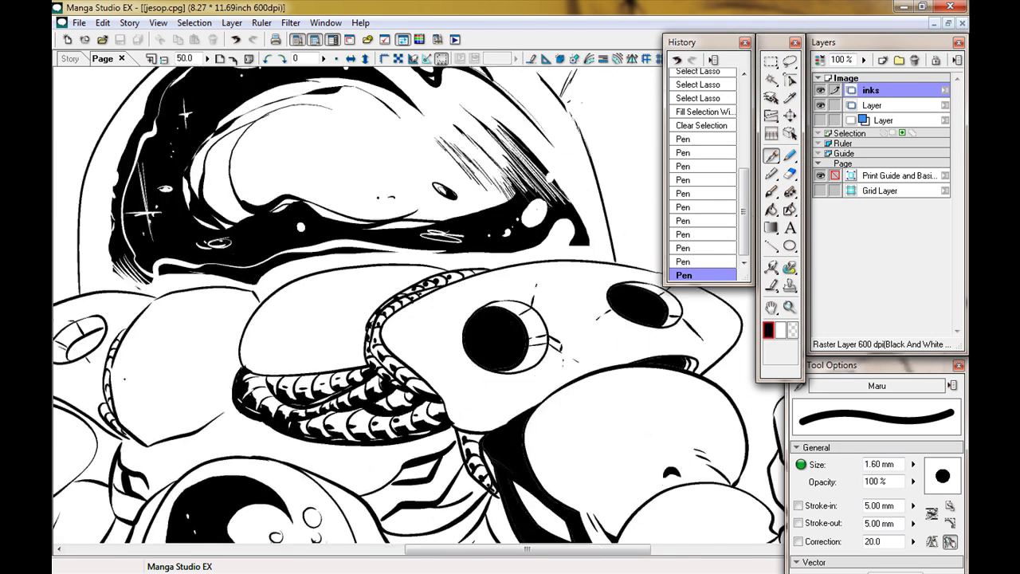
{"action": "scroll", "coordinate": [421, 310], "scroll_direction": "up", "scroll_amount": 1}
{"action": "left_click_drag", "start_coordinate": [216, 383], "coordinate": [374, 327]}
{"action": "left_click_drag", "start_coordinate": [223, 375], "coordinate": [387, 324]}
{"action": "key", "text": "g"}
{"action": "left_click", "coordinate": [385, 325]}
{"action": "key", "text": "p"}
Ink strokes beside the tentacles and fill an enclosed area near the jaw black.
{"action": "left_click_drag", "start_coordinate": [686, 303], "coordinate": [733, 335]}
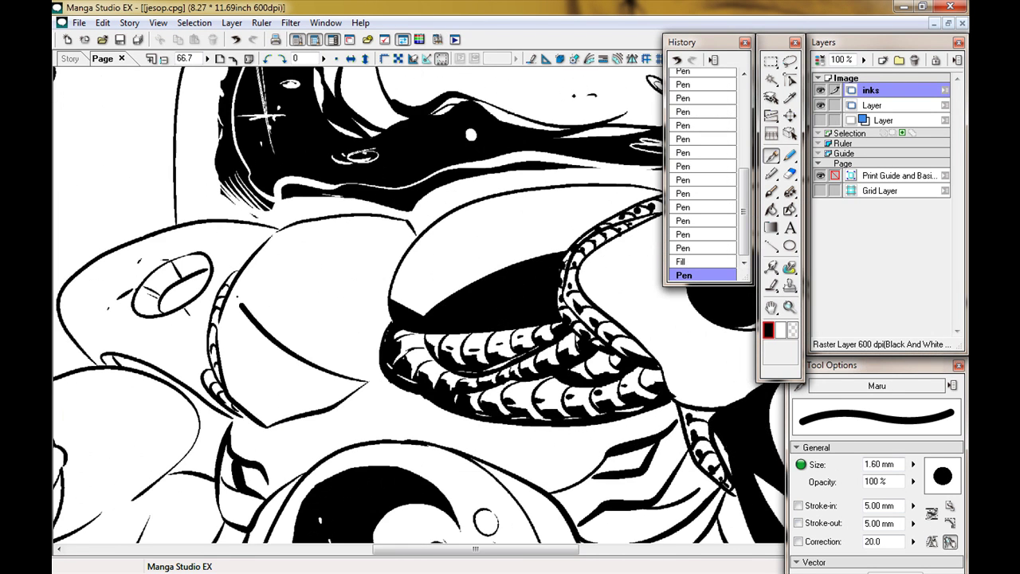
{"action": "left_click_drag", "start_coordinate": [231, 288], "coordinate": [243, 307]}
{"action": "key", "text": "g"}
{"action": "left_click", "coordinate": [291, 358]}
{"action": "left_click_drag", "start_coordinate": [318, 319], "coordinate": [502, 323]}
{"action": "left_click", "coordinate": [454, 285]}
{"action": "key", "text": "p"}
Ink more strokes around the jaw and mouth, along the tentacle and jawline.
{"action": "left_click_drag", "start_coordinate": [392, 354], "coordinate": [402, 395]}
{"action": "left_click_drag", "start_coordinate": [394, 313], "coordinate": [400, 322]}
{"action": "left_click_drag", "start_coordinate": [558, 398], "coordinate": [295, 263]}
{"action": "left_click_drag", "start_coordinate": [419, 350], "coordinate": [498, 286]}
{"action": "left_click_drag", "start_coordinate": [423, 335], "coordinate": [518, 295]}
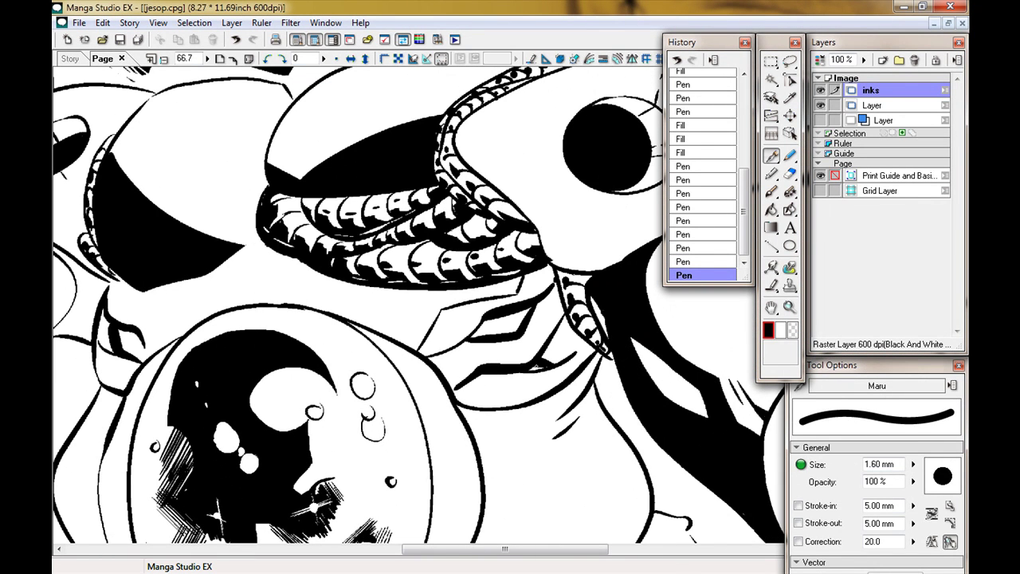
{"action": "left_click_drag", "start_coordinate": [573, 338], "coordinate": [585, 355]}
{"action": "left_click_drag", "start_coordinate": [592, 344], "coordinate": [468, 403]}
Fill four areas beside the jaw solid black.
{"action": "key", "text": "g"}
{"action": "left_click", "coordinate": [491, 339]}
{"action": "left_click", "coordinate": [538, 279]}
{"action": "left_click", "coordinate": [494, 302]}
{"action": "left_click", "coordinate": [526, 315]}
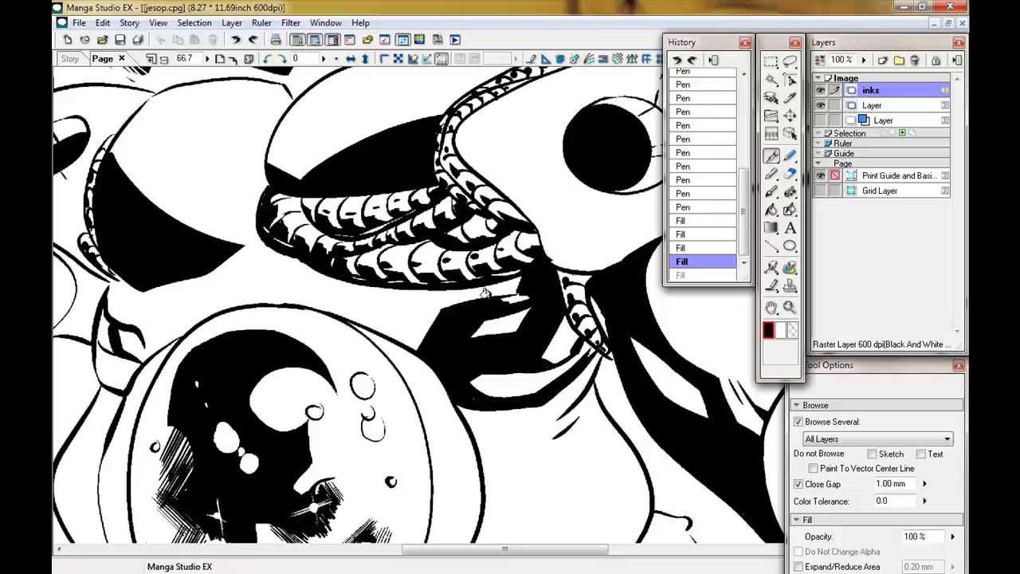
{"action": "key", "text": "p"}
Add touch-up strokes near the jaw, on the glass dome and along the collar.
{"action": "left_click_drag", "start_coordinate": [558, 359], "coordinate": [564, 314]}
{"action": "left_click_drag", "start_coordinate": [552, 387], "coordinate": [542, 374]}
{"action": "left_click_drag", "start_coordinate": [550, 383], "coordinate": [423, 167]}
{"action": "left_click_drag", "start_coordinate": [398, 255], "coordinate": [462, 343]}
{"action": "left_click_drag", "start_coordinate": [359, 359], "coordinate": [450, 279]}
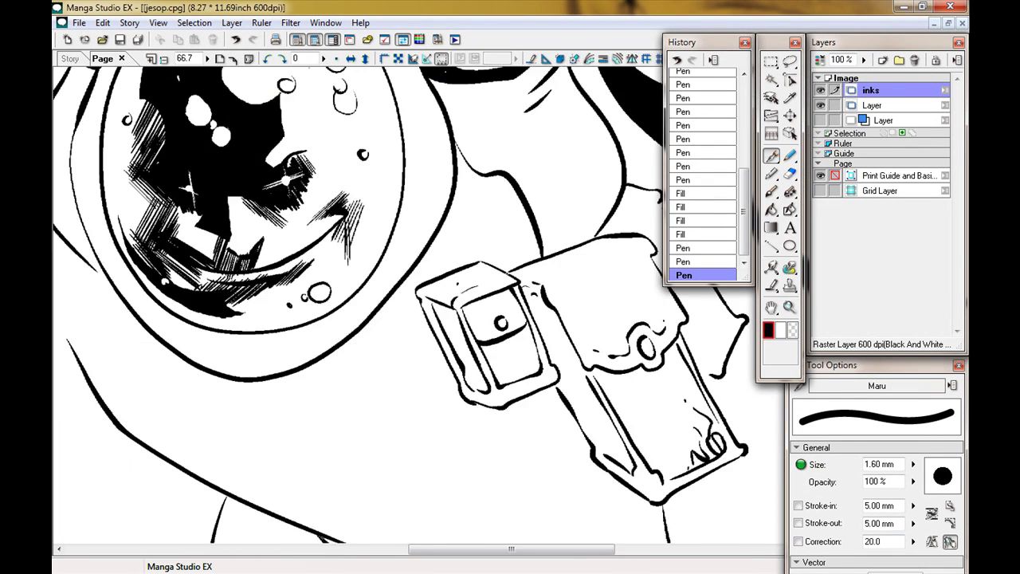
{"action": "left_click_drag", "start_coordinate": [399, 359], "coordinate": [330, 233]}
{"action": "left_click_drag", "start_coordinate": [192, 303], "coordinate": [437, 415]}
{"action": "left_click_drag", "start_coordinate": [295, 295], "coordinate": [366, 431]}
{"action": "left_click_drag", "start_coordinate": [652, 256], "coordinate": [556, 321]}
Fill the collar and several remaining white areas black, then ink a touch-up stroke.
{"action": "key", "text": "g"}
{"action": "left_click", "coordinate": [557, 321]}
{"action": "left_click", "coordinate": [562, 315]}
{"action": "left_click", "coordinate": [183, 215]}
{"action": "left_click", "coordinate": [231, 466]}
{"action": "key", "text": "p"}
{"action": "mouse_move", "coordinate": [447, 239]}
{"action": "left_mouse_down"}
{"action": "mouse_move", "coordinate": [431, 271]}
{"action": "mouse_move", "coordinate": [439, 302]}
{"action": "left_mouse_up"}
Fill the areas around the glass dome black and thicken the dome's outline.
{"action": "key", "text": "g"}
{"action": "left_click", "coordinate": [514, 273]}
{"action": "left_click", "coordinate": [500, 191]}
{"action": "left_click", "coordinate": [516, 309]}
{"action": "left_click", "coordinate": [522, 343]}
{"action": "left_click", "coordinate": [471, 403]}
{"action": "key", "text": "p"}
{"action": "mouse_move", "coordinate": [346, 486]}
{"action": "left_mouse_down"}
{"action": "mouse_move", "coordinate": [285, 461]}
{"action": "mouse_move", "coordinate": [196, 214]}
{"action": "left_mouse_up"}
Fill the white areas beside the arm solid black.
{"action": "scroll", "coordinate": [419, 303], "scroll_direction": "up", "scroll_amount": 5}
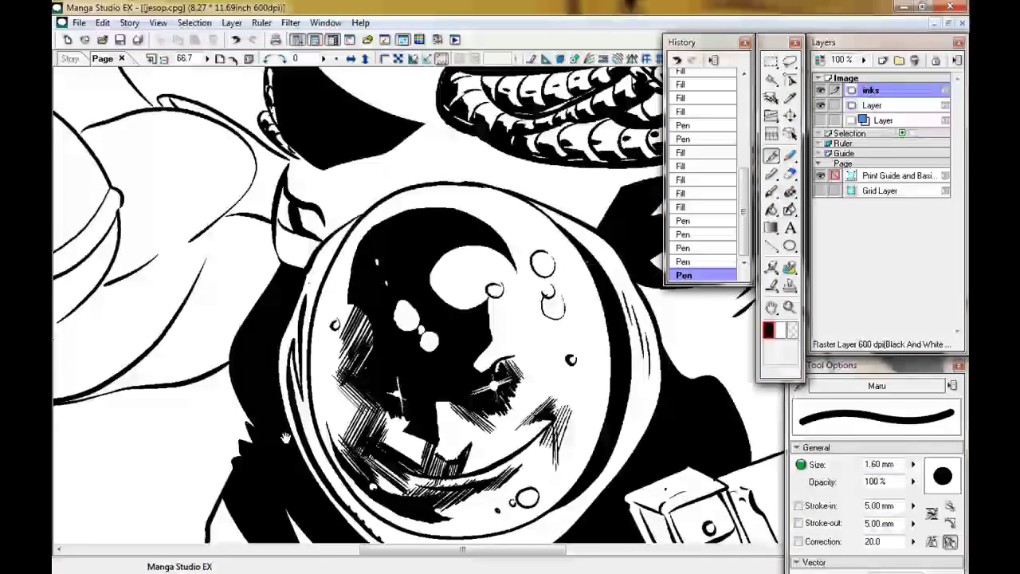
{"action": "key", "text": "g"}
{"action": "left_click", "coordinate": [326, 322]}
{"action": "left_click", "coordinate": [373, 333]}
{"action": "key", "text": "p"}
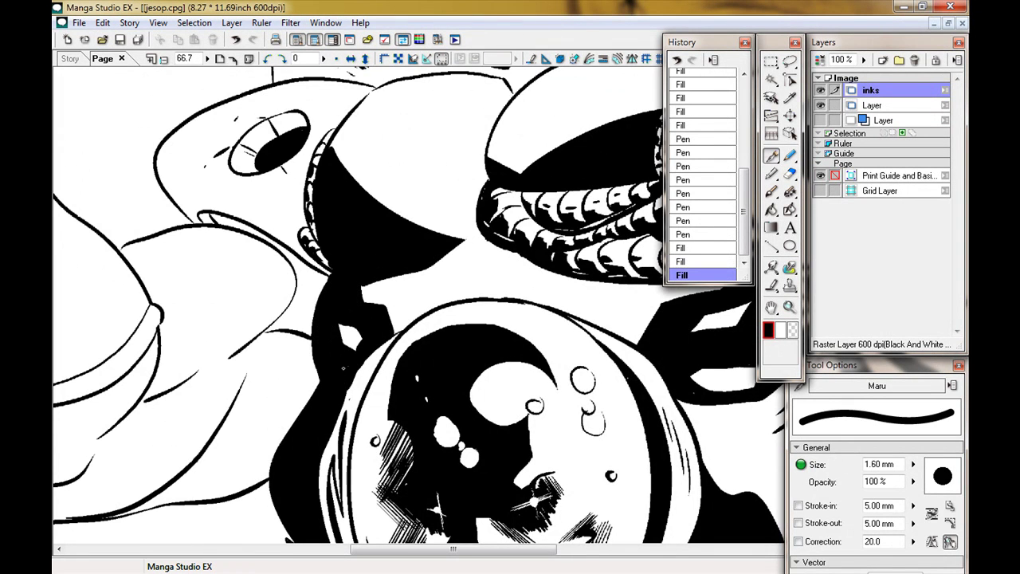
{"action": "scroll", "coordinate": [190, 274], "scroll_direction": "left", "scroll_amount": 5}
{"action": "key", "text": "g"}
{"action": "left_click", "coordinate": [444, 348]}
{"action": "key", "text": "p"}
Fill the areas near the arm cuff black and ink a stroke under the cuff.
{"action": "left_click_drag", "start_coordinate": [447, 351], "coordinate": [378, 295]}
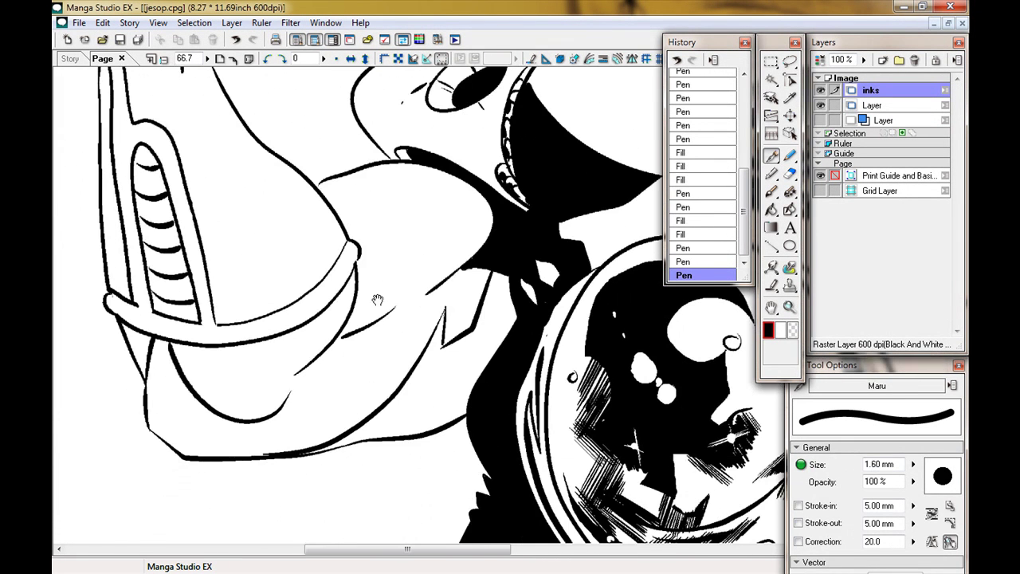
{"action": "key", "text": "g"}
{"action": "left_click", "coordinate": [420, 343]}
{"action": "key", "text": "p"}
{"action": "left_click_drag", "start_coordinate": [275, 399], "coordinate": [394, 411]}
{"action": "key", "text": "g"}
{"action": "left_click", "coordinate": [239, 382]}
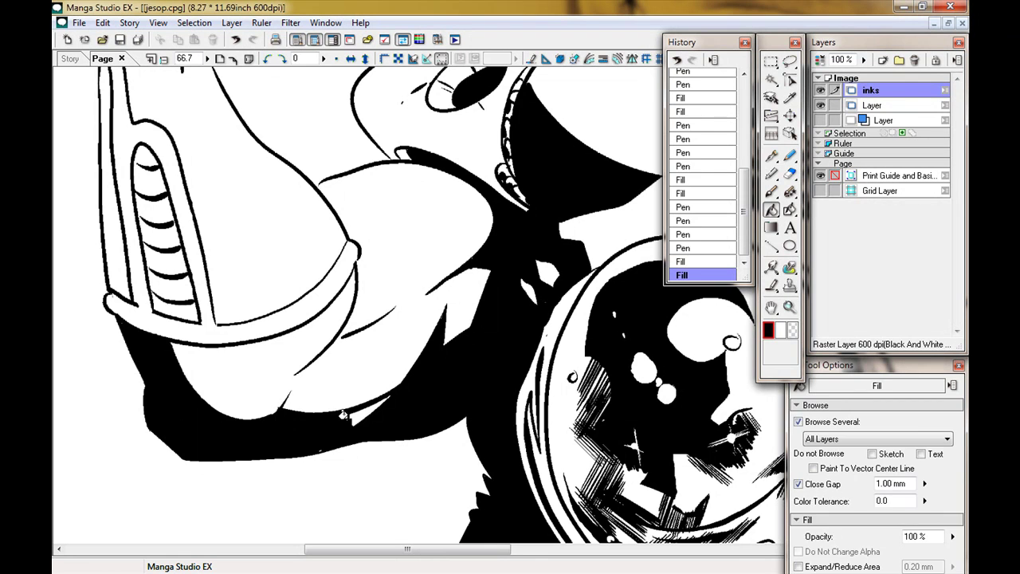
{"action": "left_click", "coordinate": [363, 411]}
Fill under the arm cuff black and thicken the cuff and horn outlines.
{"action": "key", "text": "p"}
{"action": "key", "text": "g"}
{"action": "left_click", "coordinate": [239, 367]}
{"action": "key", "text": "p"}
{"action": "left_click_drag", "start_coordinate": [350, 275], "coordinate": [486, 358]}
{"action": "left_click_drag", "start_coordinate": [281, 267], "coordinate": [252, 375]}
{"action": "left_click_drag", "start_coordinate": [479, 319], "coordinate": [499, 367]}
{"action": "left_click_drag", "start_coordinate": [222, 169], "coordinate": [208, 314]}
{"action": "left_click_drag", "start_coordinate": [216, 312], "coordinate": [243, 434]}
Draw a thin white stroke on the arm and fill three raised-arm areas black.
{"action": "left_click_drag", "start_coordinate": [209, 155], "coordinate": [204, 417]}
{"action": "key", "text": "x"}
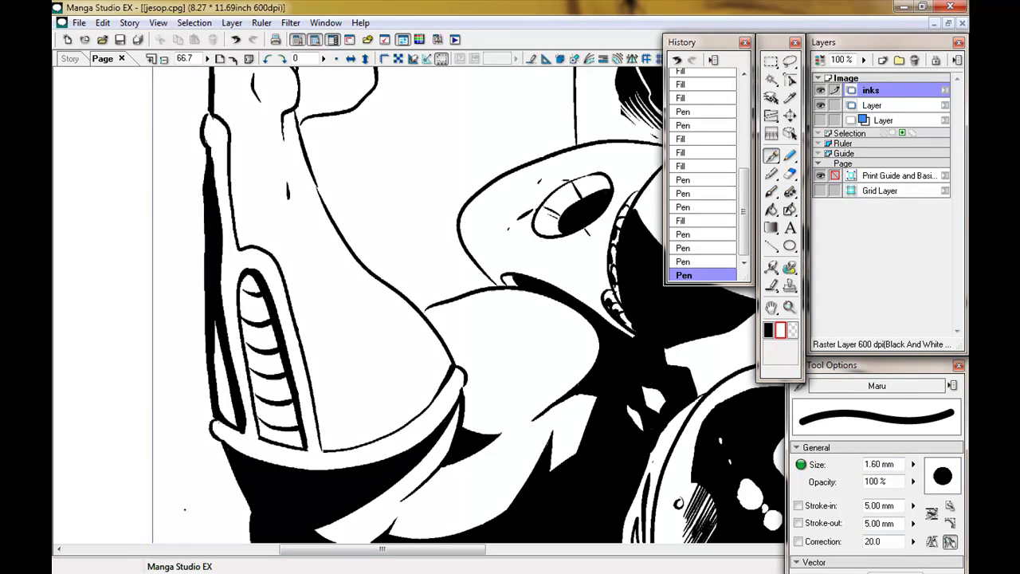
{"action": "mouse_move", "coordinate": [289, 394]}
{"action": "left_mouse_down"}
{"action": "mouse_move", "coordinate": [382, 398]}
{"action": "mouse_move", "coordinate": [364, 353]}
{"action": "mouse_move", "coordinate": [372, 464]}
{"action": "mouse_move", "coordinate": [413, 264]}
{"action": "left_mouse_up"}
{"action": "key", "text": "g"}
{"action": "left_click", "coordinate": [311, 415]}
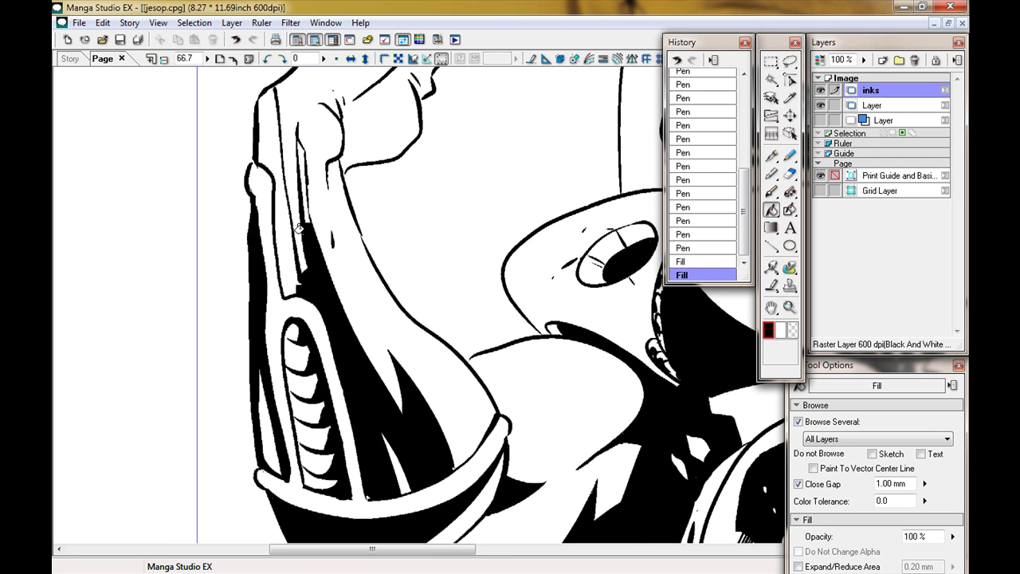
{"action": "left_click", "coordinate": [271, 127]}
{"action": "left_click", "coordinate": [303, 192]}
{"action": "key", "text": "p"}
Ink strokes on the raised arm and sleeve, outline the cuff and fill it black.
{"action": "left_click_drag", "start_coordinate": [343, 215], "coordinate": [346, 287]}
{"action": "left_click_drag", "start_coordinate": [375, 244], "coordinate": [389, 375]}
{"action": "mouse_move", "coordinate": [346, 283]}
{"action": "left_mouse_down"}
{"action": "mouse_move", "coordinate": [381, 351]}
{"action": "mouse_move", "coordinate": [398, 435]}
{"action": "left_mouse_up"}
{"action": "left_click_drag", "start_coordinate": [399, 233], "coordinate": [433, 239]}
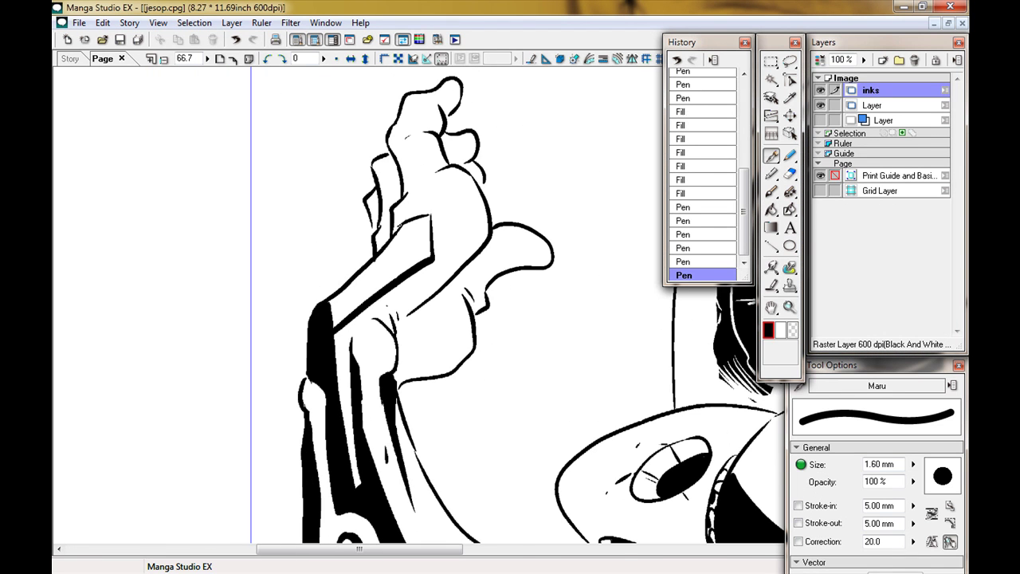
{"action": "key", "text": "g"}
{"action": "left_click", "coordinate": [402, 239]}
Ink inner finger lines, fill the inner sleeve black, and zoom out to the whole figure.
{"action": "key", "text": "p"}
{"action": "left_click_drag", "start_coordinate": [399, 169], "coordinate": [422, 215]}
{"action": "left_click_drag", "start_coordinate": [415, 112], "coordinate": [399, 175]}
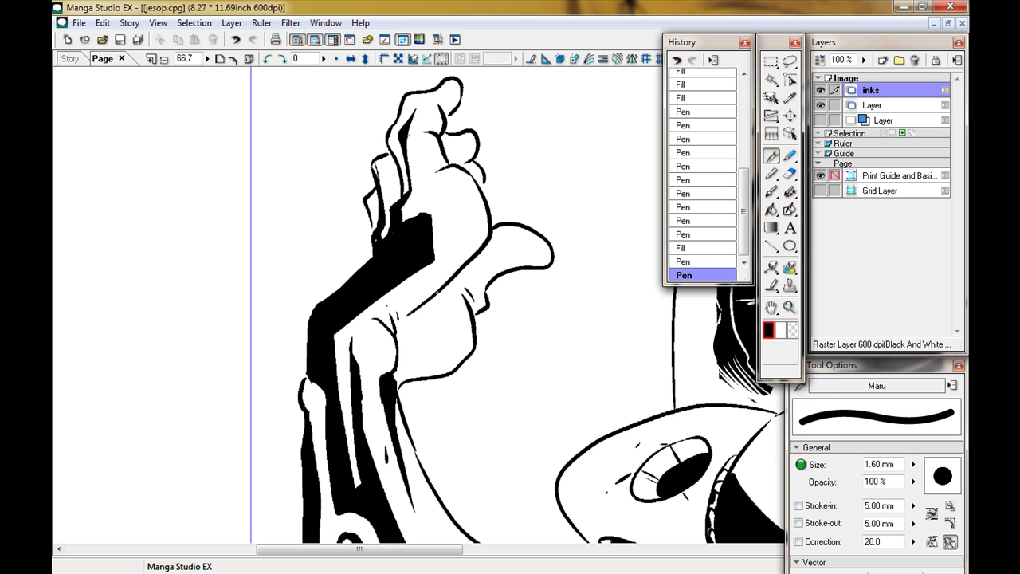
{"action": "key", "text": "g"}
{"action": "left_click", "coordinate": [435, 323]}
{"action": "key", "text": "p"}
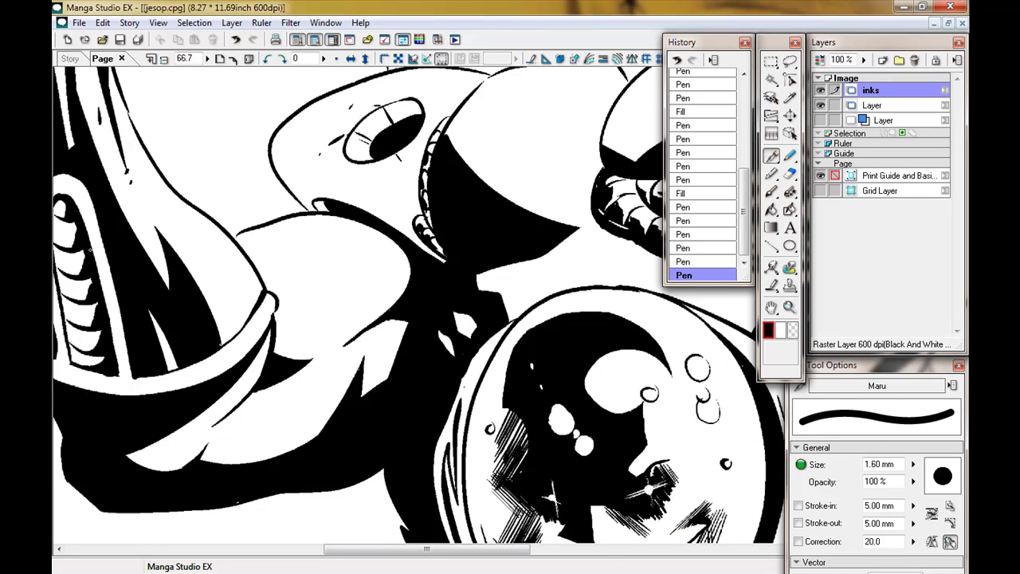
{"action": "key", "text": "ctrl+minus"}
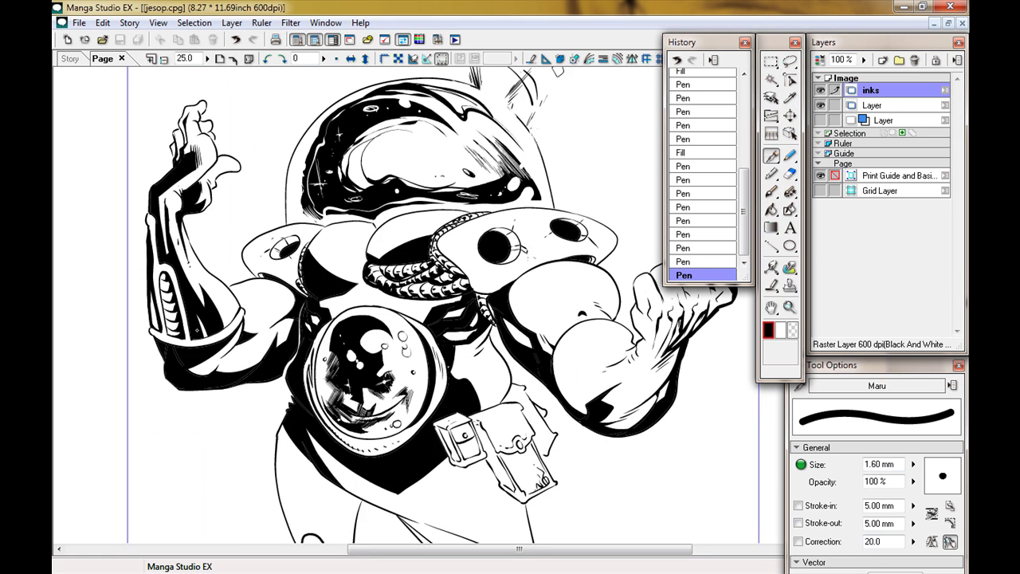
Fill the region below the belt pouch down toward the leg solid black.
{"action": "scroll", "coordinate": [399, 311], "scroll_direction": "down", "scroll_amount": 3}
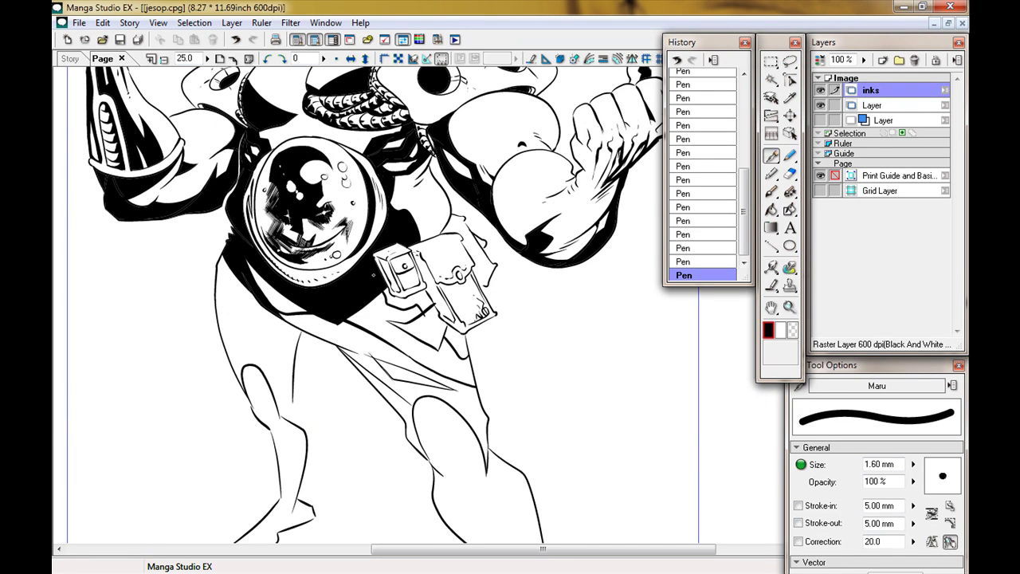
{"action": "key", "text": "e"}
{"action": "key", "text": "g"}
{"action": "left_click", "coordinate": [434, 339]}
{"action": "key", "text": "p"}
{"action": "key", "text": "g"}
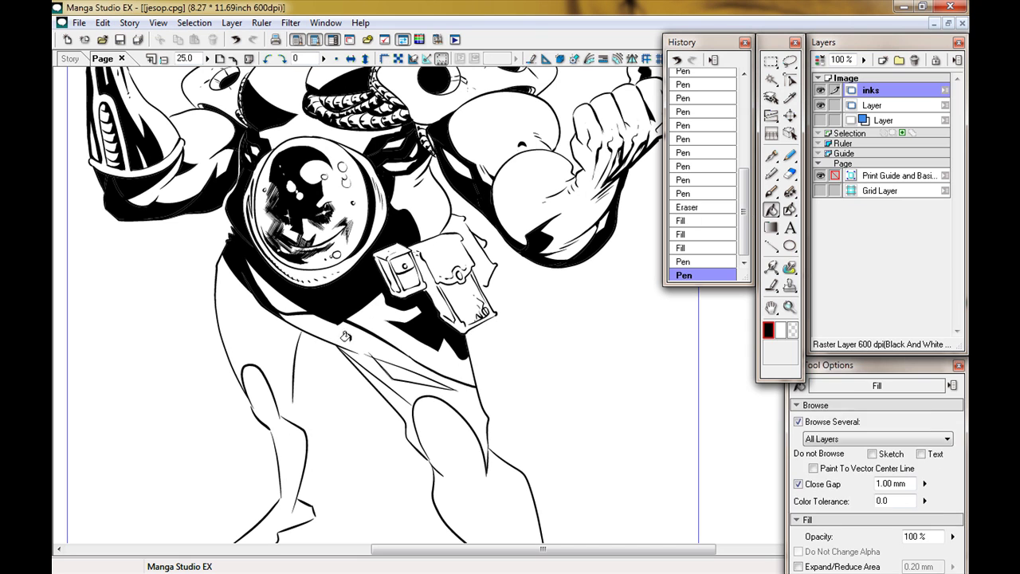
{"action": "left_click", "coordinate": [346, 337]}
{"action": "key", "text": "p"}
Fill the left leg black and zoom back in on the lower leg.
{"action": "scroll", "coordinate": [375, 303], "scroll_direction": "down", "scroll_amount": 3}
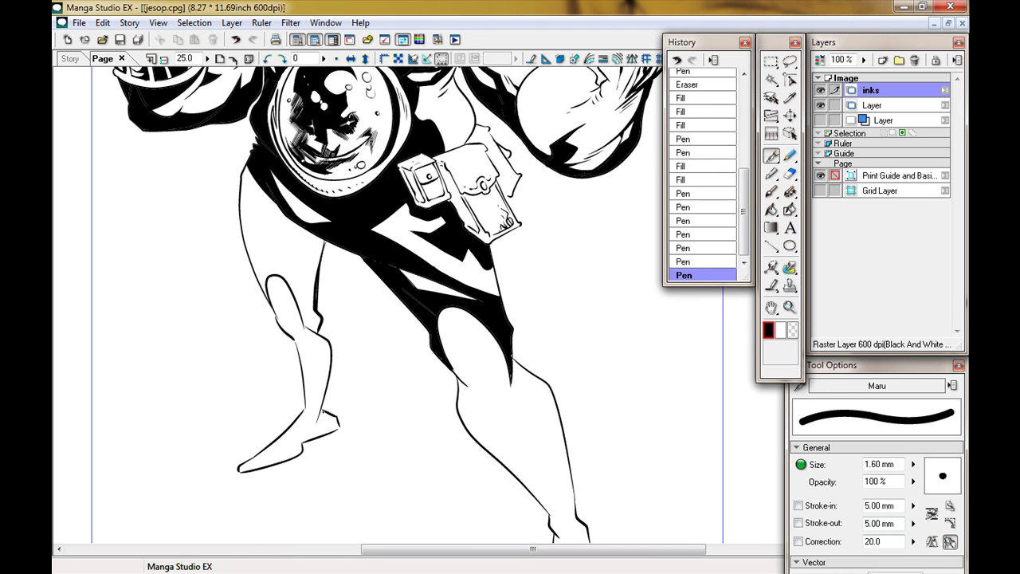
{"action": "key", "text": "g"}
{"action": "left_click", "coordinate": [305, 369]}
{"action": "key", "text": "p"}
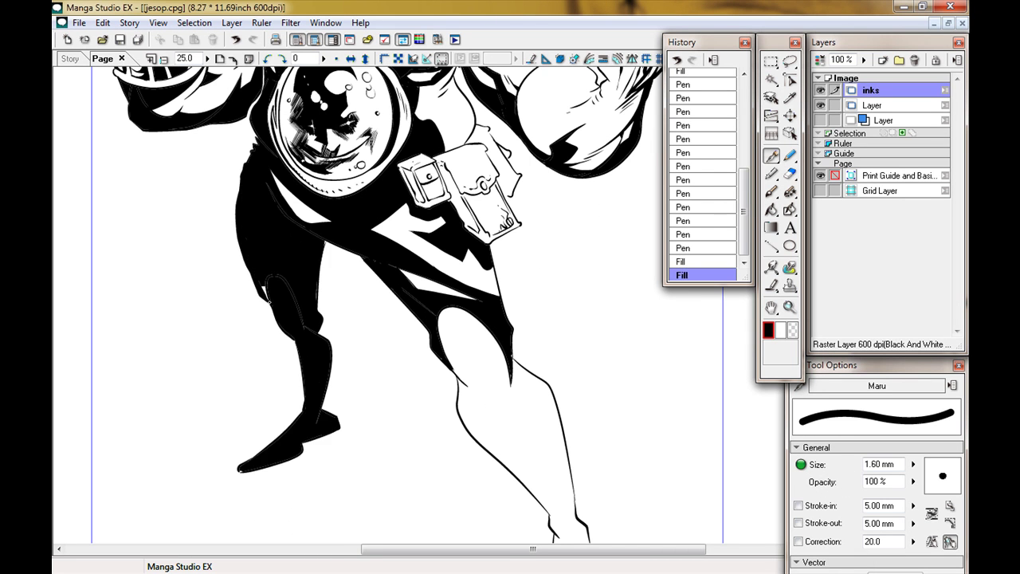
{"action": "key", "text": "ctrl+0"}
{"action": "scroll", "coordinate": [238, 254], "scroll_direction": "up", "scroll_amount": 5}
Draw hatch strokes at the right leg tip, undoing and erasing a stray one.
{"action": "left_click_drag", "start_coordinate": [238, 254], "coordinate": [119, 128]}
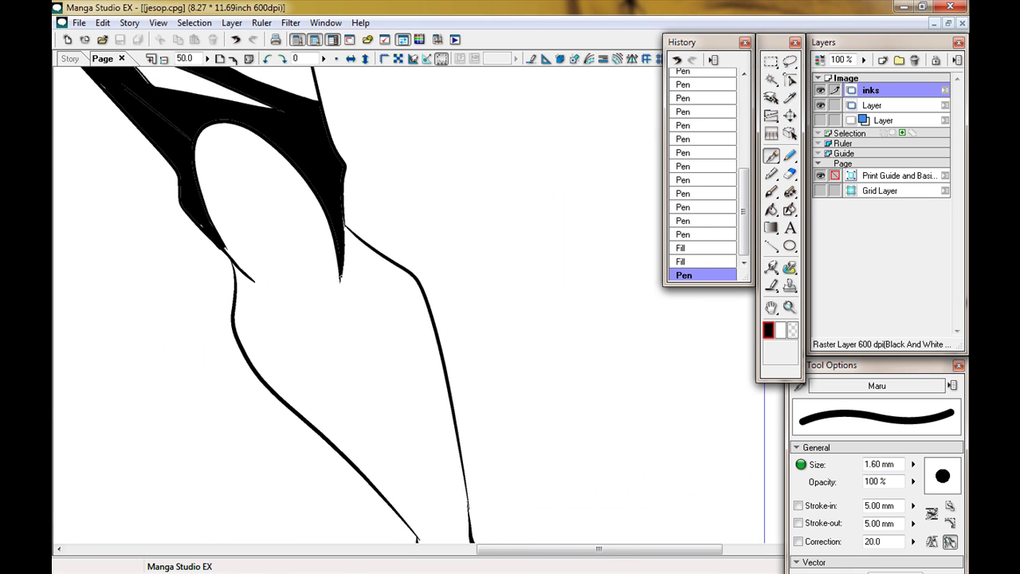
{"action": "mouse_move", "coordinate": [269, 212]}
{"action": "left_mouse_down"}
{"action": "mouse_move", "coordinate": [359, 383]}
{"action": "mouse_move", "coordinate": [419, 430]}
{"action": "left_mouse_up"}
{"action": "scroll", "coordinate": [334, 374], "scroll_direction": "up", "scroll_amount": 1}
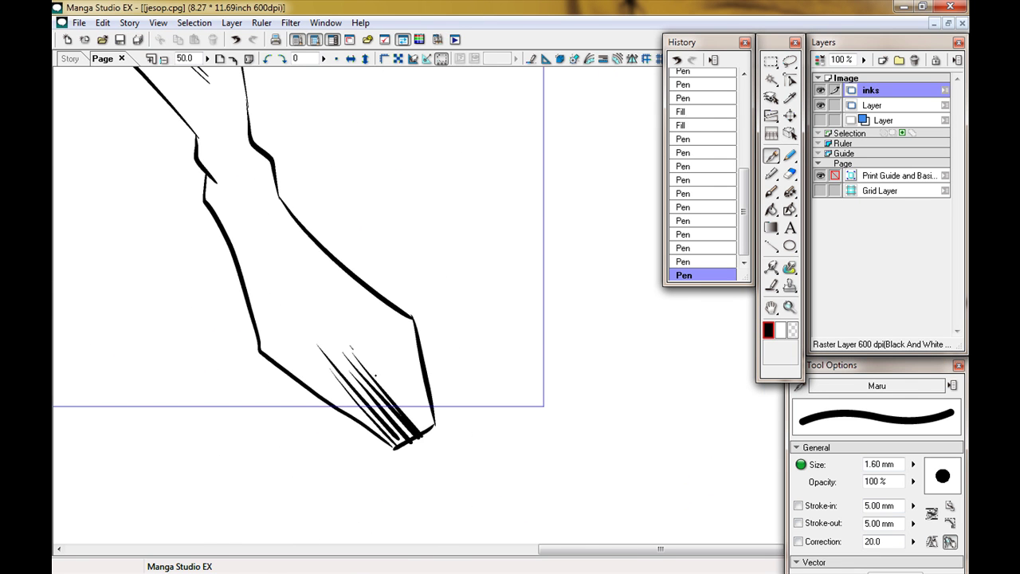
{"action": "left_click_drag", "start_coordinate": [355, 339], "coordinate": [431, 430]}
{"action": "key", "text": "ctrl+z"}
{"action": "key", "text": "e"}
{"action": "left_click_drag", "start_coordinate": [351, 359], "coordinate": [423, 438]}
{"action": "key", "text": "p"}
{"action": "scroll", "coordinate": [399, 263], "scroll_direction": "up", "scroll_amount": 1}
Cover the leg tip with six dense cross-hatch strokes, then pan up the leg.
{"action": "mouse_move", "coordinate": [491, 397]}
{"action": "left_mouse_down"}
{"action": "mouse_move", "coordinate": [393, 290]}
{"action": "mouse_move", "coordinate": [389, 266]}
{"action": "left_mouse_up"}
{"action": "left_click_drag", "start_coordinate": [500, 389], "coordinate": [398, 246]}
{"action": "mouse_move", "coordinate": [512, 385]}
{"action": "left_mouse_down"}
{"action": "mouse_move", "coordinate": [410, 236]}
{"action": "mouse_move", "coordinate": [424, 231]}
{"action": "left_mouse_up"}
{"action": "left_click_drag", "start_coordinate": [532, 377], "coordinate": [436, 225]}
{"action": "mouse_move", "coordinate": [540, 373]}
{"action": "left_mouse_down"}
{"action": "mouse_move", "coordinate": [445, 221]}
{"action": "mouse_move", "coordinate": [460, 220]}
{"action": "left_mouse_up"}
{"action": "left_click_drag", "start_coordinate": [544, 357], "coordinate": [479, 228]}
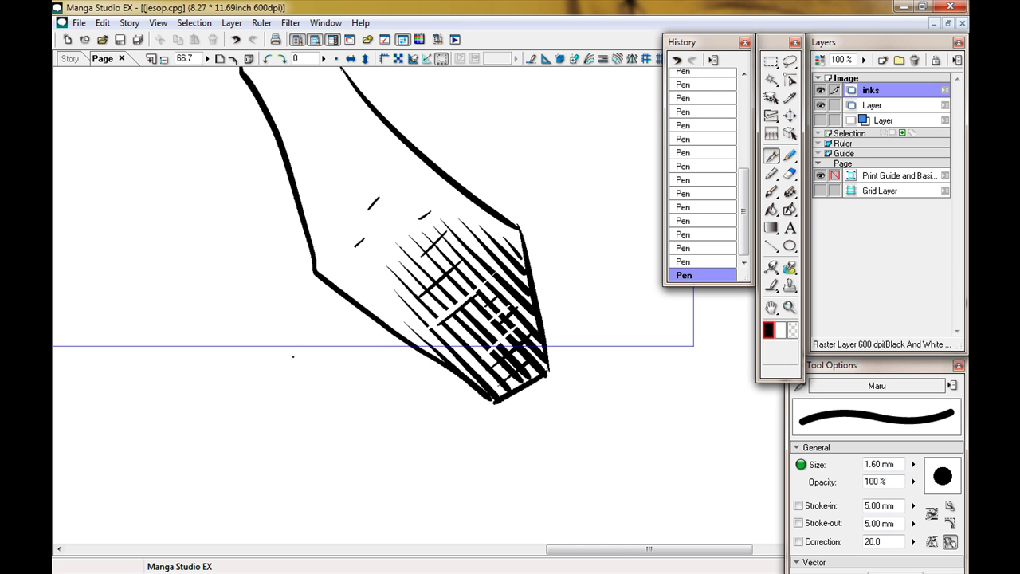
{"action": "left_click_drag", "start_coordinate": [293, 356], "coordinate": [334, 518]}
{"action": "left_click_drag", "start_coordinate": [303, 239], "coordinate": [351, 446]}
Fill two belt areas with black and ink a small touch-up on the belt.
{"action": "scroll", "coordinate": [295, 401], "scroll_direction": "down", "scroll_amount": 3}
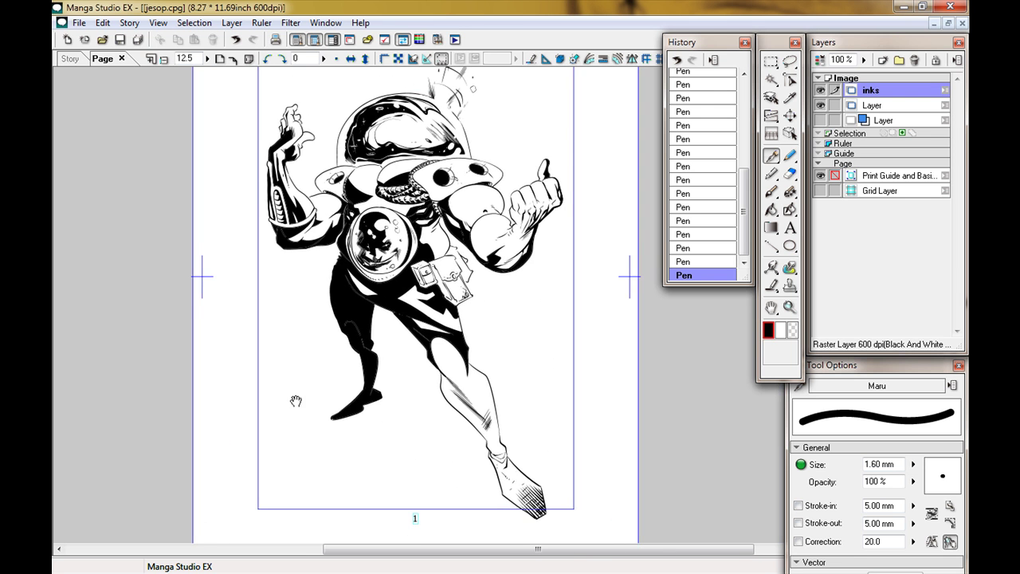
{"action": "mouse_move", "coordinate": [296, 401]}
{"action": "left_mouse_down"}
{"action": "mouse_move", "coordinate": [310, 417]}
{"action": "mouse_move", "coordinate": [302, 411]}
{"action": "left_mouse_up"}
{"action": "scroll", "coordinate": [301, 412], "scroll_direction": "up", "scroll_amount": 5}
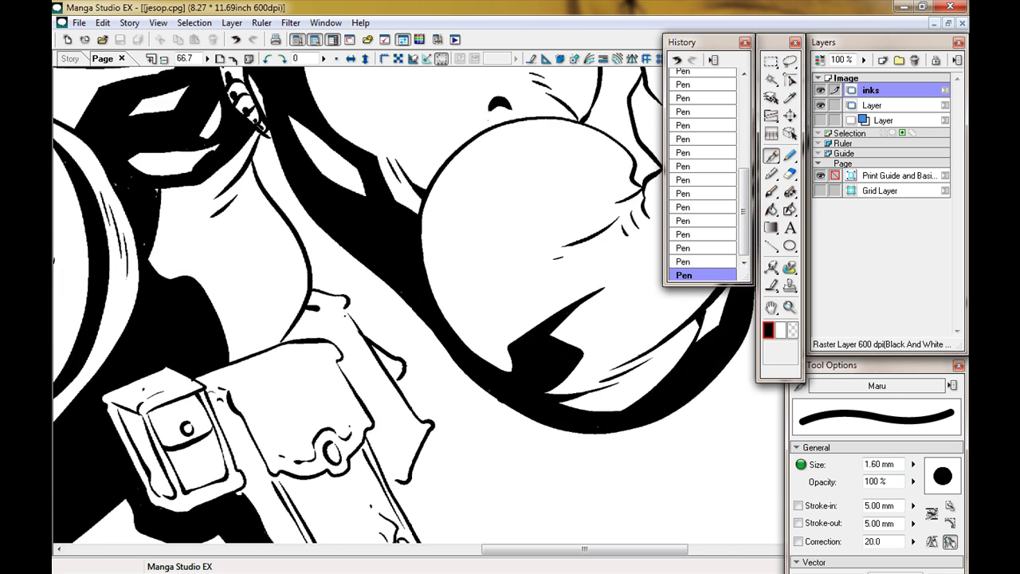
{"action": "key", "text": "g"}
{"action": "left_click", "coordinate": [395, 443]}
{"action": "left_click", "coordinate": [319, 331]}
{"action": "key", "text": "p"}
{"action": "left_click_drag", "start_coordinate": [375, 355], "coordinate": [399, 378]}
Fill three areas of the hanging pouch black and ink touch-up lines along its edge.
{"action": "left_click_drag", "start_coordinate": [319, 358], "coordinate": [399, 252]}
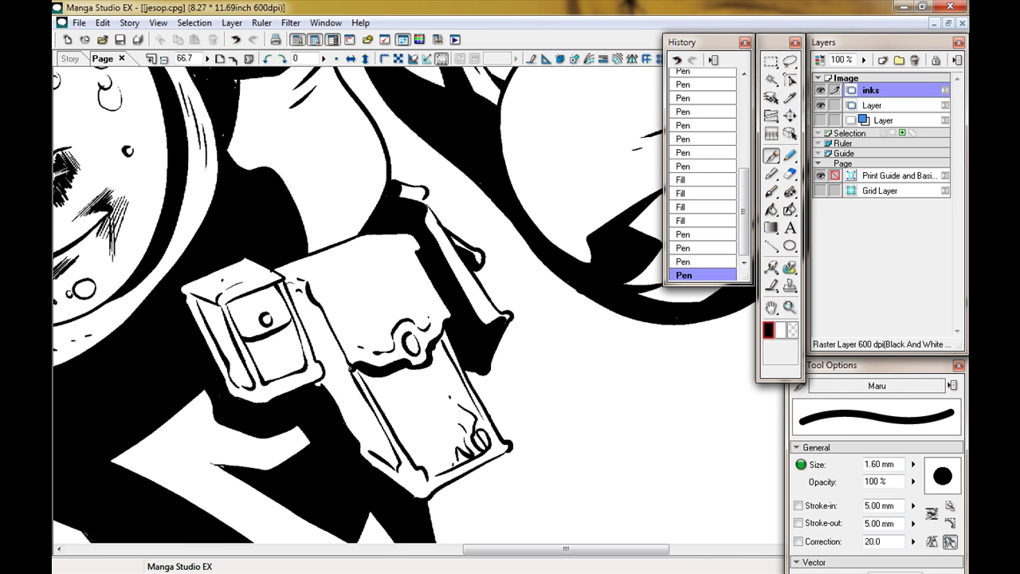
{"action": "key", "text": "g"}
{"action": "left_click", "coordinate": [371, 423]}
{"action": "left_click", "coordinate": [383, 446]}
{"action": "left_click", "coordinate": [391, 462]}
{"action": "key", "text": "p"}
{"action": "left_click_drag", "start_coordinate": [363, 374], "coordinate": [399, 410]}
{"action": "left_click_drag", "start_coordinate": [411, 335], "coordinate": [420, 352]}
{"action": "left_click_drag", "start_coordinate": [191, 295], "coordinate": [239, 391]}
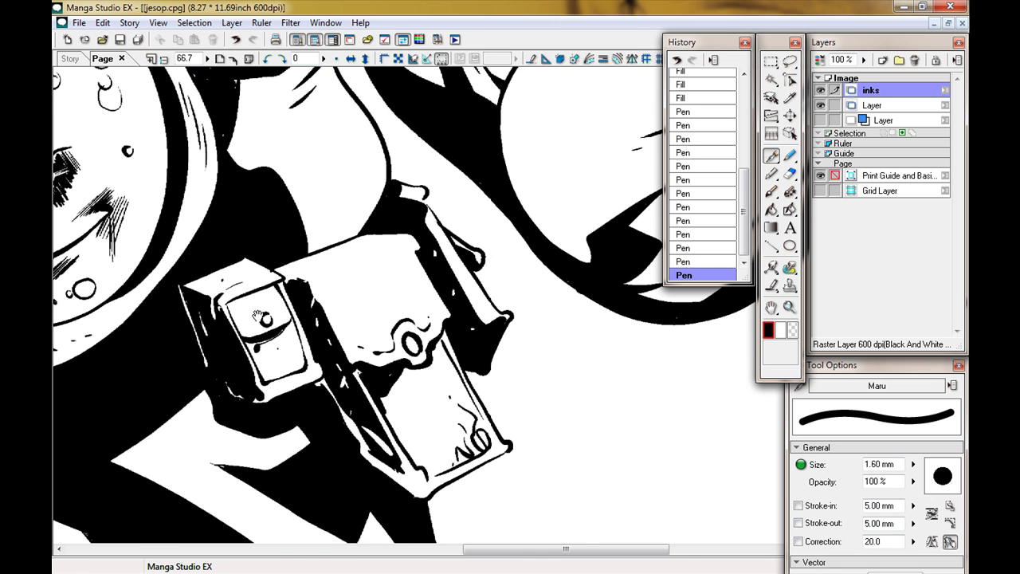
{"action": "left_click_drag", "start_coordinate": [255, 316], "coordinate": [535, 402]}
Add a new layer above the inks and frame the round thumb shape at 100%.
{"action": "key", "text": "ctrl+shift+n"}
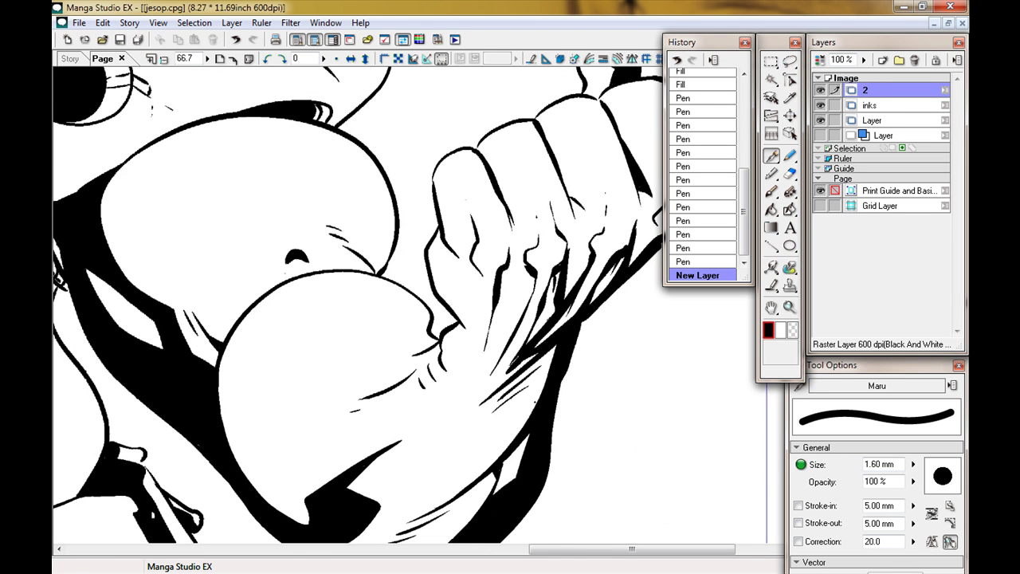
{"action": "scroll", "coordinate": [398, 303], "scroll_direction": "left", "scroll_amount": 10}
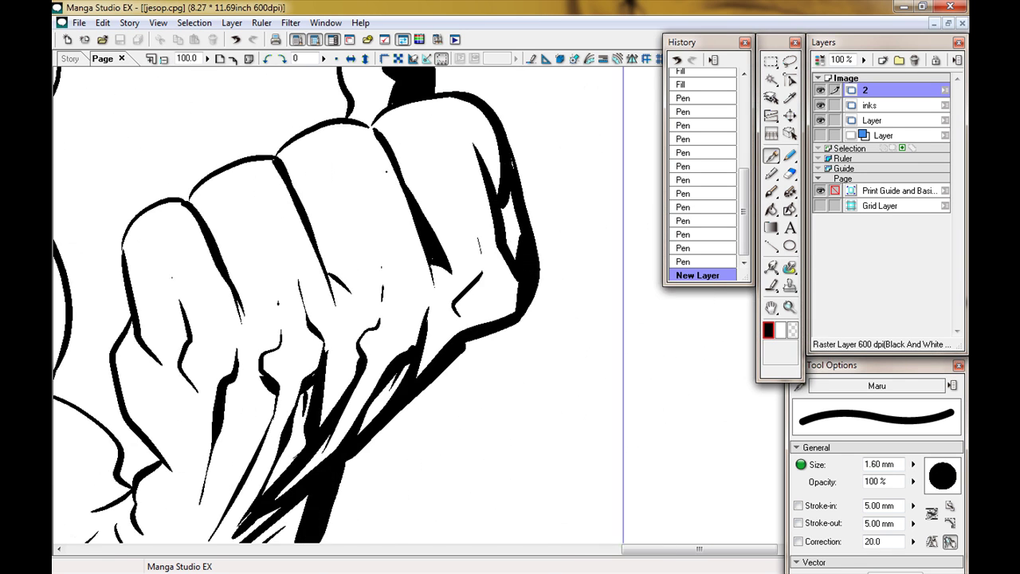
{"action": "key", "text": "Tab"}
{"action": "scroll", "coordinate": [335, 302], "scroll_direction": "up", "scroll_amount": 3}
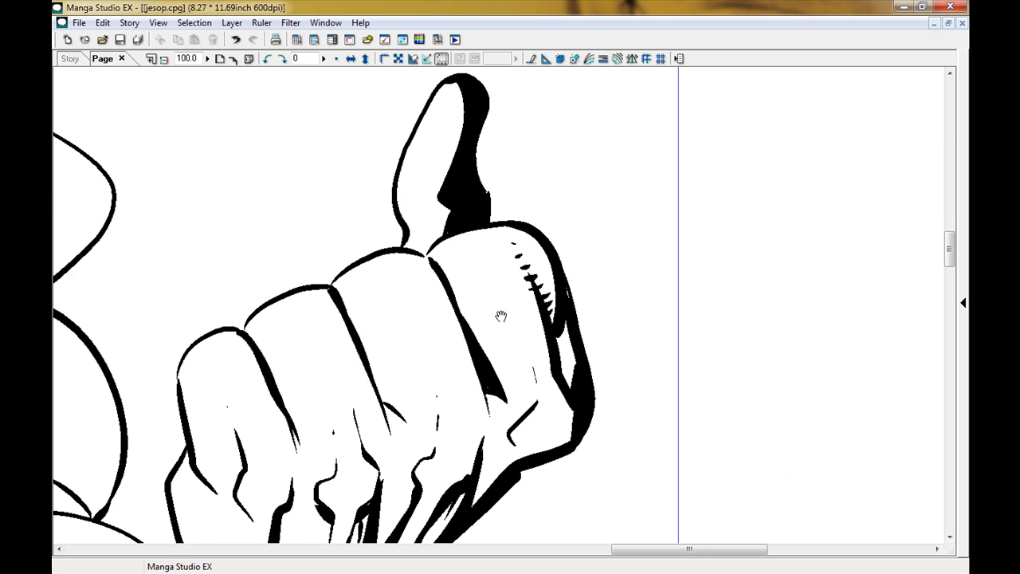
{"action": "left_click_drag", "start_coordinate": [501, 316], "coordinate": [577, 141]}
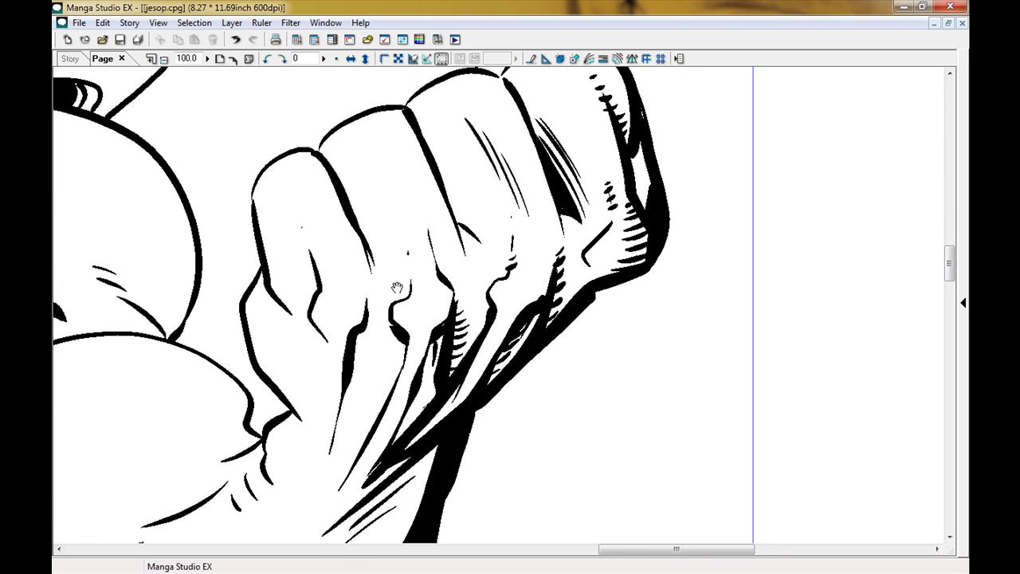
{"action": "left_click_drag", "start_coordinate": [397, 287], "coordinate": [627, 145]}
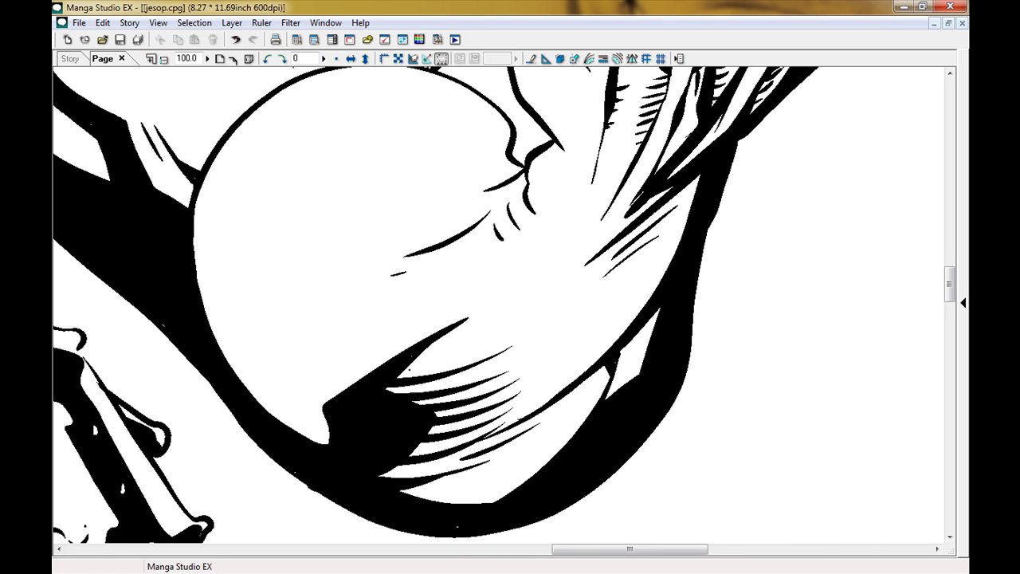
{"action": "left_click_drag", "start_coordinate": [458, 343], "coordinate": [558, 431]}
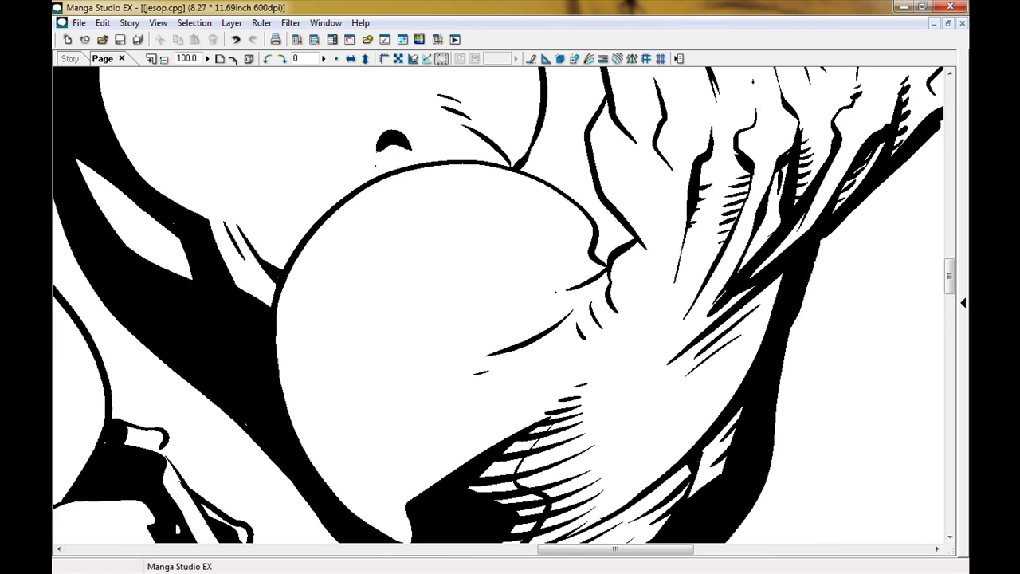
{"action": "left_click_drag", "start_coordinate": [526, 307], "coordinate": [443, 215]}
{"action": "mouse_move", "coordinate": [240, 326]}
{"action": "left_mouse_down"}
{"action": "mouse_move", "coordinate": [272, 390]}
{"action": "mouse_move", "coordinate": [128, 223]}
{"action": "mouse_move", "coordinate": [797, 444]}
{"action": "mouse_move", "coordinate": [512, 524]}
{"action": "mouse_move", "coordinate": [391, 271]}
{"action": "mouse_move", "coordinate": [422, 339]}
{"action": "left_mouse_up"}
Hatch the dark edge to the left of the round fist shape.
{"action": "left_click_drag", "start_coordinate": [383, 303], "coordinate": [470, 435]}
{"action": "mouse_move", "coordinate": [558, 399]}
{"action": "left_mouse_down"}
{"action": "mouse_move", "coordinate": [407, 218]}
{"action": "mouse_move", "coordinate": [571, 353]}
{"action": "left_mouse_up"}
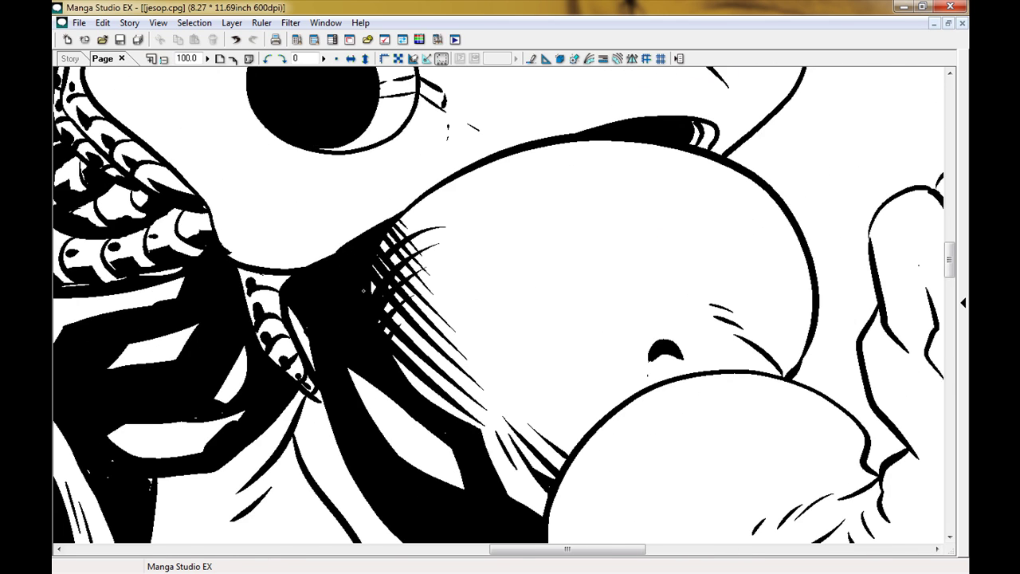
{"action": "left_click_drag", "start_coordinate": [399, 239], "coordinate": [468, 206]}
{"action": "left_click_drag", "start_coordinate": [510, 359], "coordinate": [478, 259]}
{"action": "left_click_drag", "start_coordinate": [638, 359], "coordinate": [383, 327]}
Draw fine lash hatch strokes and small marks beside the eye.
{"action": "left_click_drag", "start_coordinate": [391, 241], "coordinate": [371, 276]}
{"action": "mouse_move", "coordinate": [382, 327]}
{"action": "left_mouse_down"}
{"action": "mouse_move", "coordinate": [558, 263]}
{"action": "mouse_move", "coordinate": [446, 334]}
{"action": "left_mouse_up"}
{"action": "left_click_drag", "start_coordinate": [367, 416], "coordinate": [335, 451]}
{"action": "left_click_drag", "start_coordinate": [447, 335], "coordinate": [511, 399]}
{"action": "left_click_drag", "start_coordinate": [478, 303], "coordinate": [566, 391]}
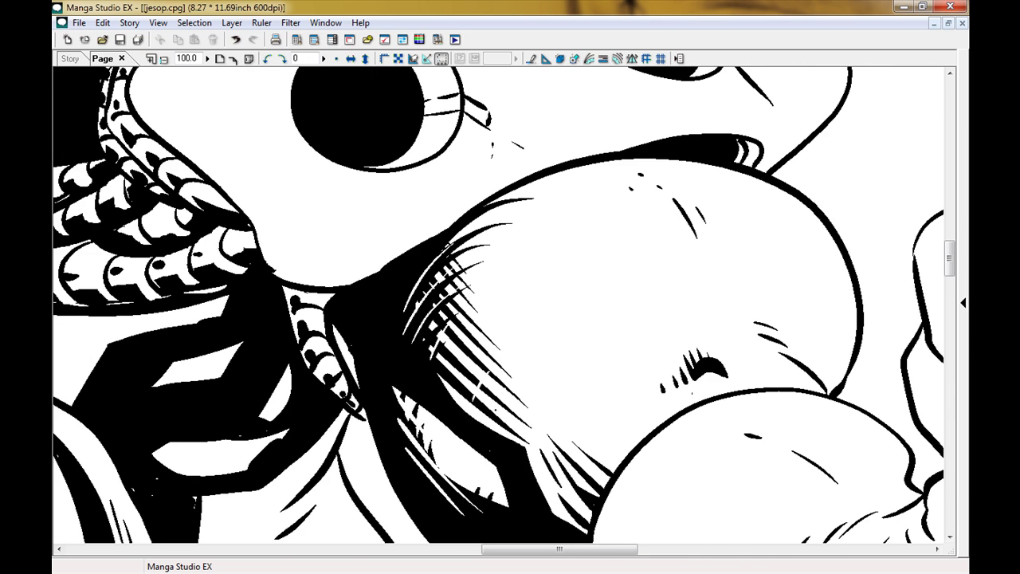
{"action": "left_click_drag", "start_coordinate": [478, 303], "coordinate": [649, 422]}
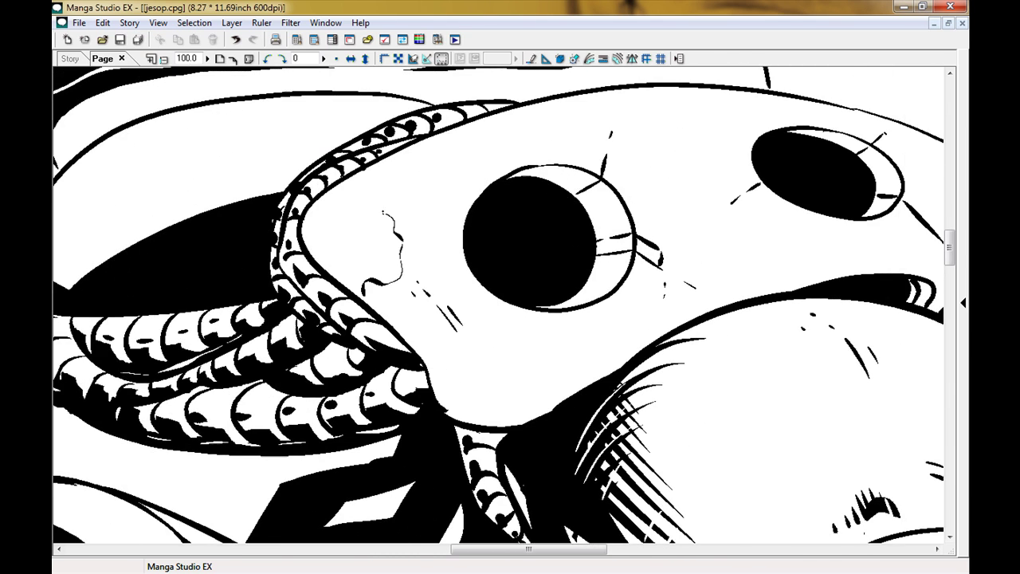
Hatch the small face area left of the big eye and add a curved hatch near the mouth.
{"action": "left_click_drag", "start_coordinate": [351, 199], "coordinate": [391, 255]}
{"action": "left_click_drag", "start_coordinate": [359, 231], "coordinate": [384, 269]}
{"action": "left_click_drag", "start_coordinate": [307, 222], "coordinate": [366, 285]}
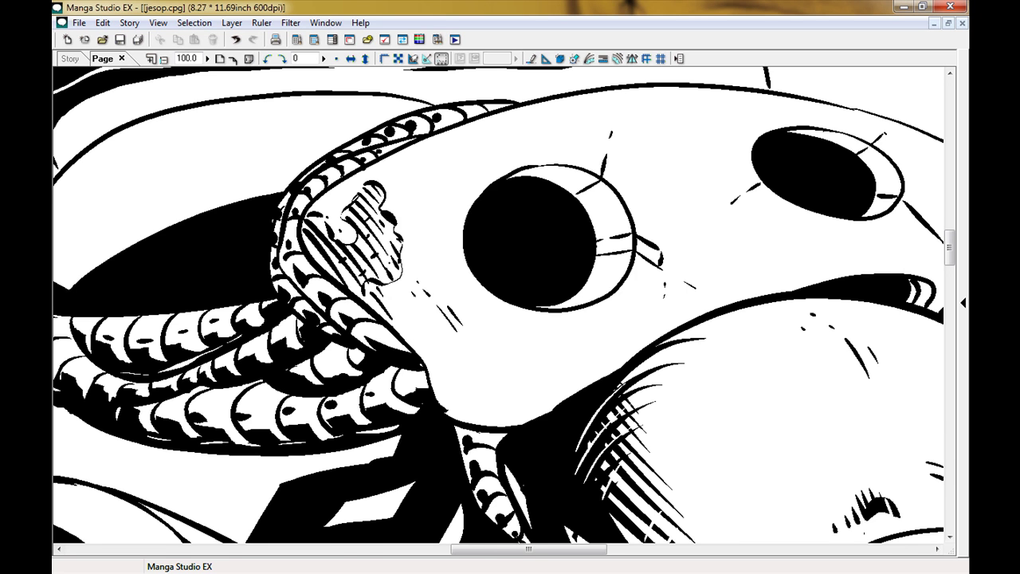
{"action": "left_click_drag", "start_coordinate": [558, 303], "coordinate": [410, 342]}
{"action": "left_click_drag", "start_coordinate": [592, 307], "coordinate": [663, 322]}
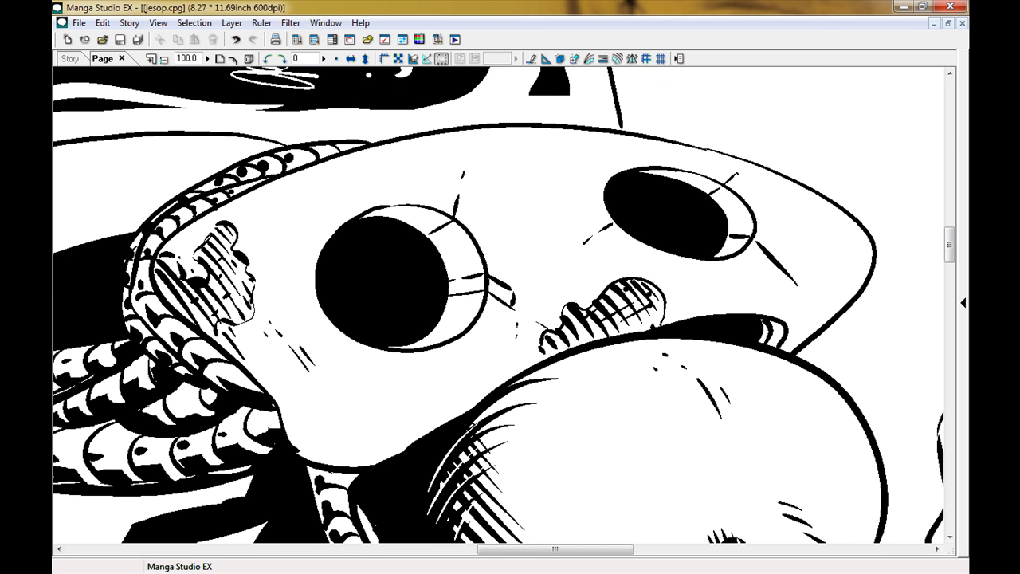
{"action": "left_click_drag", "start_coordinate": [80, 251], "coordinate": [566, 299]}
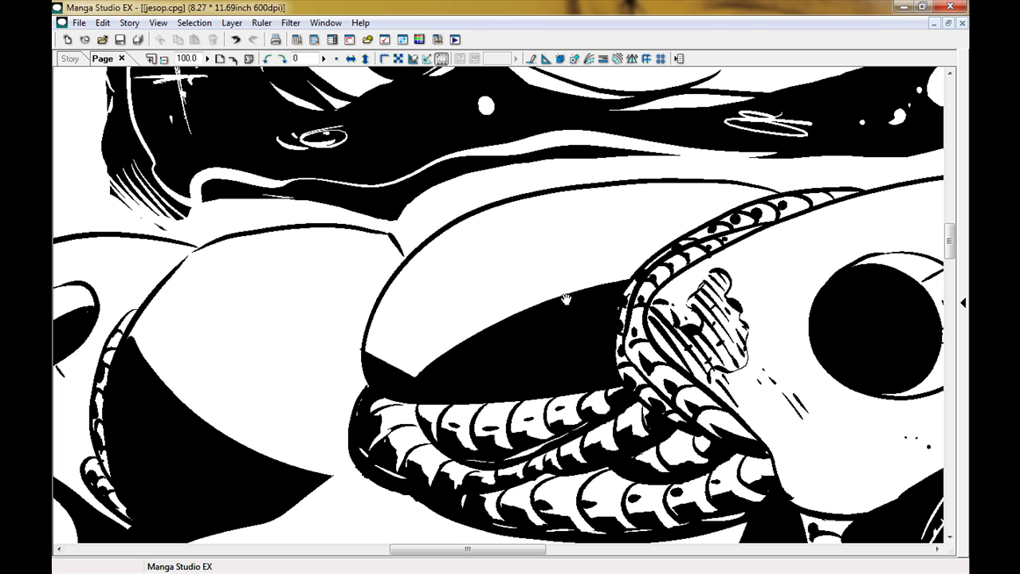
Hatch the shoulder pad shadow and near the tentacles, undoing the last strokes.
{"action": "left_click_drag", "start_coordinate": [450, 315], "coordinate": [419, 371]}
{"action": "left_click_drag", "start_coordinate": [431, 291], "coordinate": [394, 363]}
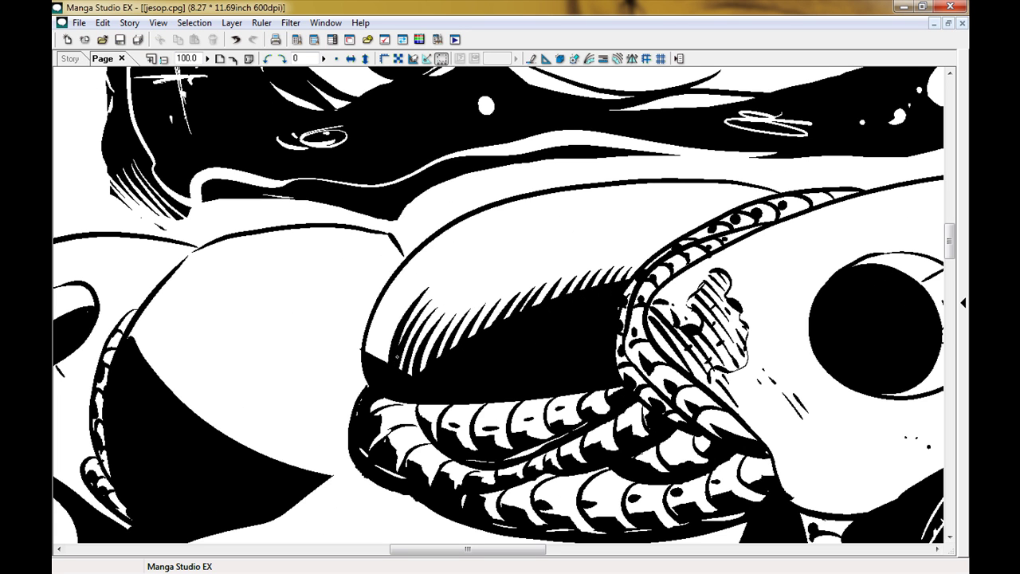
{"action": "left_click_drag", "start_coordinate": [593, 215], "coordinate": [561, 243]}
{"action": "left_click_drag", "start_coordinate": [521, 255], "coordinate": [509, 267]}
{"action": "left_click_drag", "start_coordinate": [282, 442], "coordinate": [450, 407]}
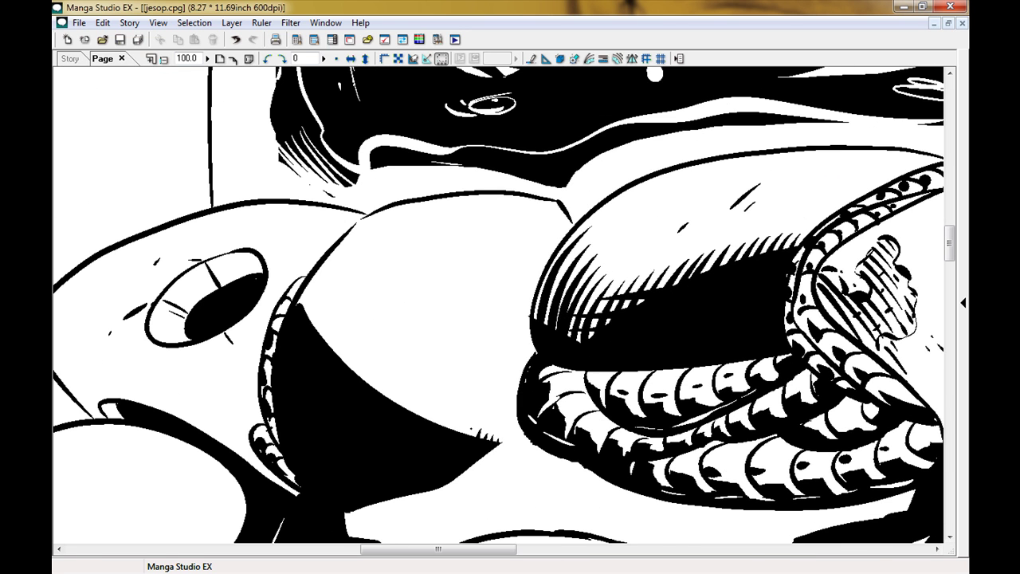
{"action": "key", "text": "ctrl+z"}
Hatch the ball's upper-left curve and add a thin stroke along the lower shoulder pad edge.
{"action": "left_click_drag", "start_coordinate": [351, 247], "coordinate": [324, 342]}
{"action": "left_click_drag", "start_coordinate": [401, 411], "coordinate": [381, 272]}
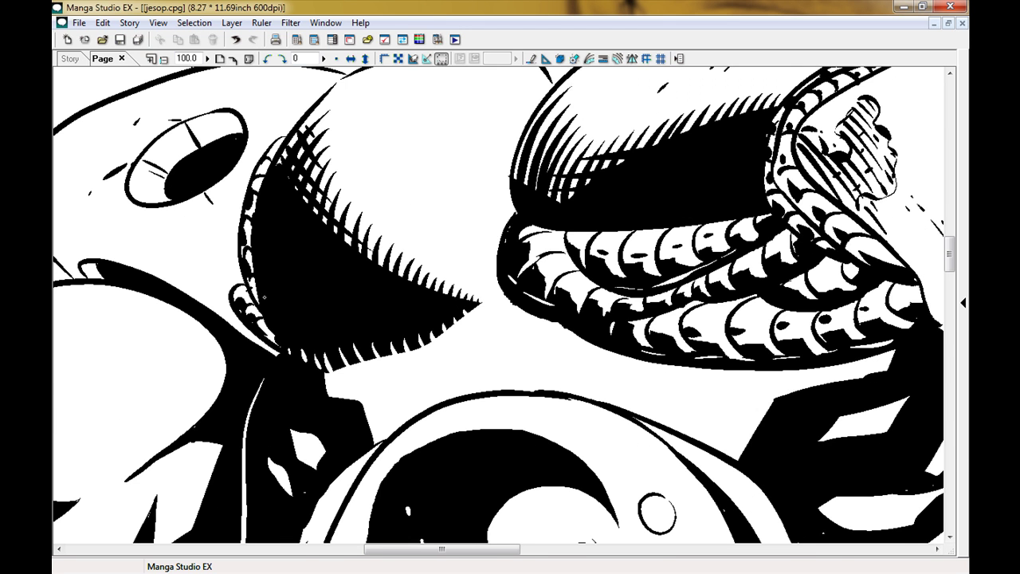
{"action": "left_click_drag", "start_coordinate": [263, 296], "coordinate": [279, 412]}
{"action": "left_click_drag", "start_coordinate": [407, 399], "coordinate": [335, 355]}
{"action": "left_click_drag", "start_coordinate": [351, 271], "coordinate": [530, 224]}
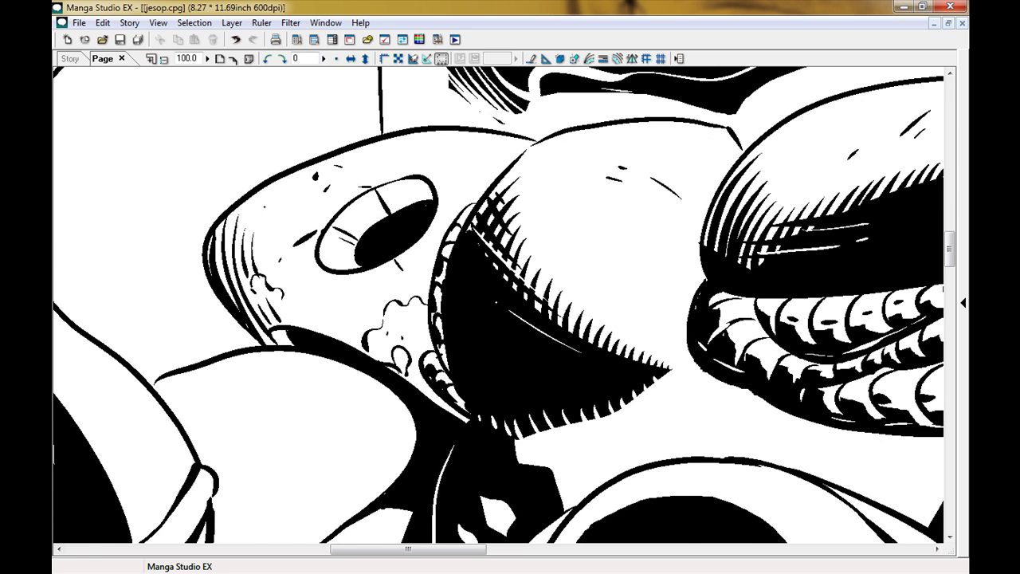
Add tapered hatching below the fangs and along the edge beside the chest globe.
{"action": "left_click_drag", "start_coordinate": [415, 319], "coordinate": [287, 207]}
{"action": "left_click_drag", "start_coordinate": [408, 319], "coordinate": [488, 307]}
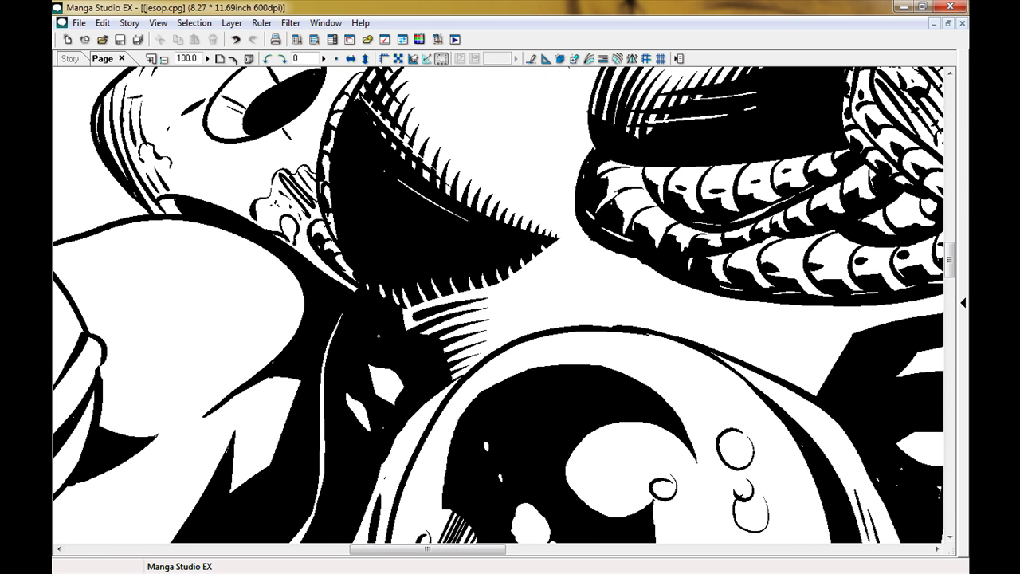
{"action": "left_click_drag", "start_coordinate": [403, 289], "coordinate": [526, 263]}
{"action": "left_click_drag", "start_coordinate": [478, 319], "coordinate": [291, 242]}
{"action": "left_click_drag", "start_coordinate": [562, 259], "coordinate": [647, 299]}
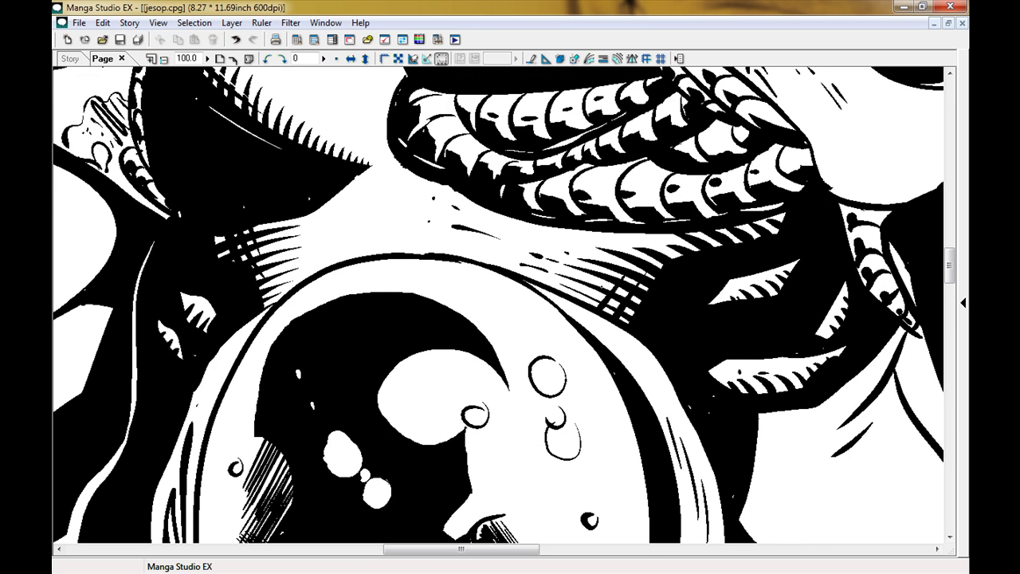
{"action": "scroll", "coordinate": [498, 305], "scroll_direction": "down", "scroll_amount": 3}
{"action": "scroll", "coordinate": [498, 305], "scroll_direction": "up", "scroll_amount": 3}
Hatch along the black shadow edge by the belt box and under the shoulder.
{"action": "left_click_drag", "start_coordinate": [510, 303], "coordinate": [494, 340]}
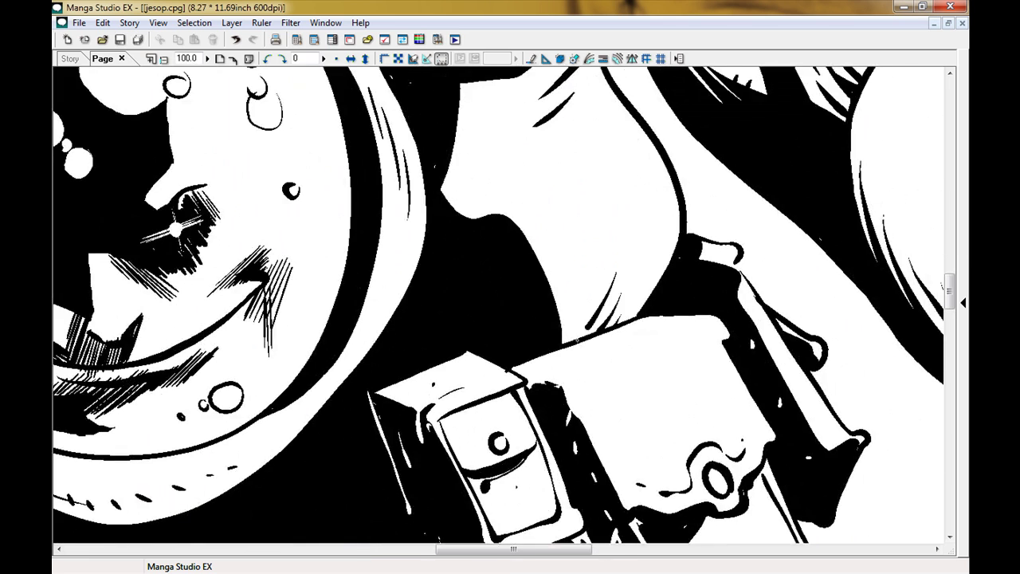
{"action": "left_click_drag", "start_coordinate": [605, 263], "coordinate": [586, 323]}
{"action": "left_click_drag", "start_coordinate": [550, 199], "coordinate": [570, 263]}
{"action": "mouse_move", "coordinate": [433, 196]}
{"action": "left_mouse_down"}
{"action": "mouse_move", "coordinate": [421, 288]}
{"action": "mouse_move", "coordinate": [660, 169]}
{"action": "mouse_move", "coordinate": [797, 335]}
{"action": "mouse_move", "coordinate": [877, 399]}
{"action": "left_mouse_up"}
{"action": "left_click_drag", "start_coordinate": [381, 405], "coordinate": [398, 372]}
{"action": "left_click_drag", "start_coordinate": [478, 319], "coordinate": [480, 338]}
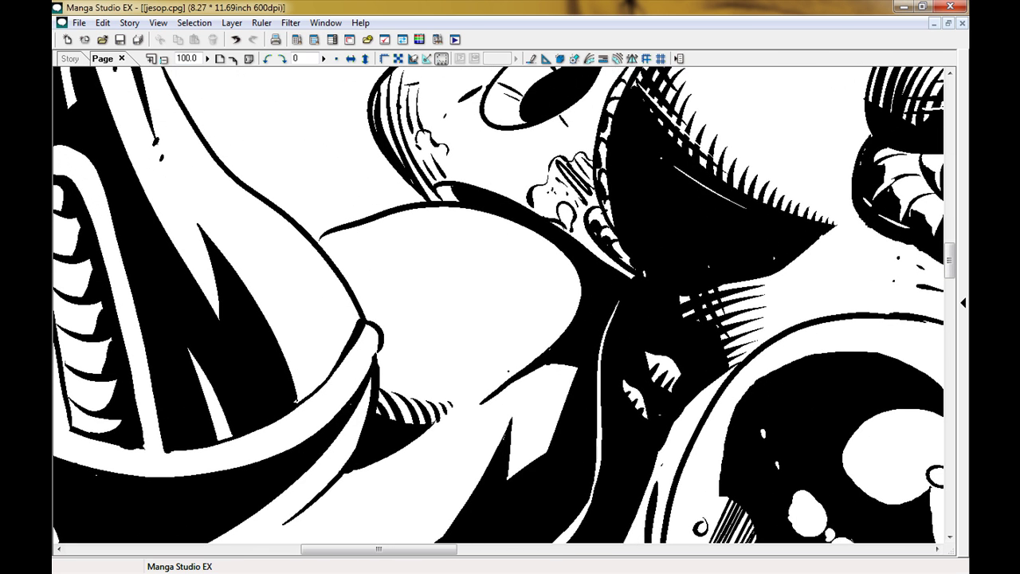
Add curved hatch strokes on the cheek.
{"action": "left_click_drag", "start_coordinate": [517, 273], "coordinate": [578, 265]}
{"action": "left_click_drag", "start_coordinate": [487, 232], "coordinate": [560, 248]}
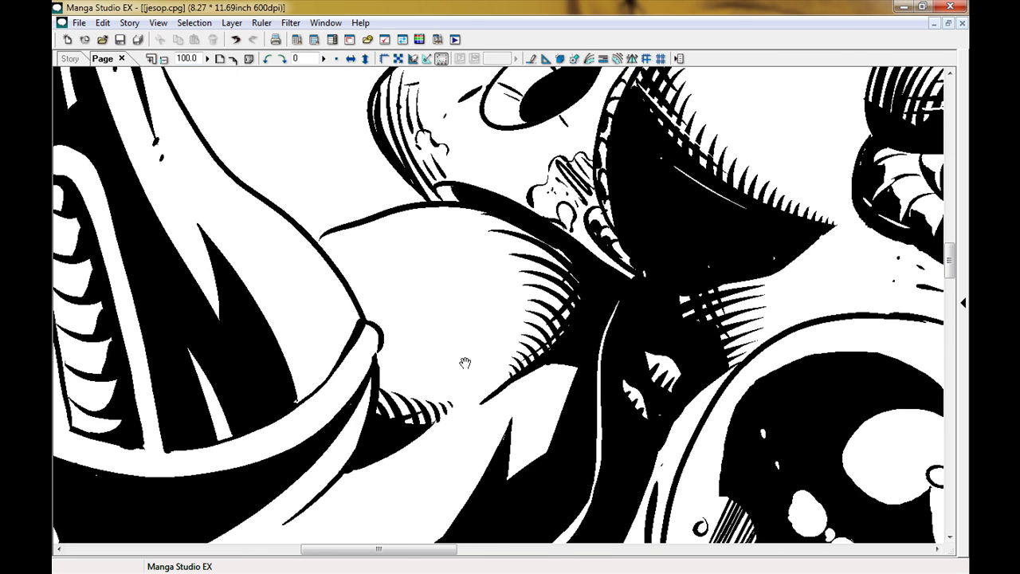
{"action": "left_click_drag", "start_coordinate": [464, 363], "coordinate": [434, 295]}
{"action": "left_click_drag", "start_coordinate": [351, 424], "coordinate": [359, 375]}
Ink a row of vertical hatch strokes along the lower lip.
{"action": "left_click_drag", "start_coordinate": [383, 398], "coordinate": [550, 342]}
{"action": "left_click_drag", "start_coordinate": [471, 390], "coordinate": [472, 357]}
{"action": "left_click_drag", "start_coordinate": [433, 398], "coordinate": [434, 367]}
{"action": "mouse_move", "coordinate": [400, 402]}
{"action": "left_mouse_down"}
{"action": "mouse_move", "coordinate": [402, 370]}
{"action": "mouse_move", "coordinate": [364, 358]}
{"action": "left_mouse_up"}
{"action": "left_click_drag", "start_coordinate": [336, 408], "coordinate": [339, 371]}
{"action": "left_click_drag", "start_coordinate": [316, 413], "coordinate": [319, 378]}
{"action": "left_click_drag", "start_coordinate": [259, 367], "coordinate": [202, 407]}
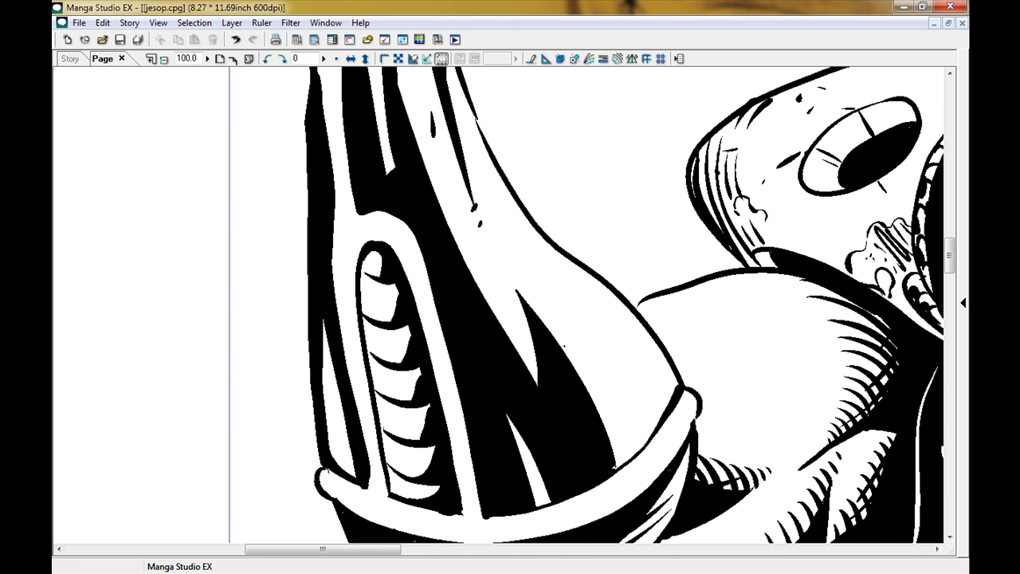
Hatch the shadow on the raised arm and the shadow edges on the legs.
{"action": "left_click_drag", "start_coordinate": [558, 387], "coordinate": [594, 307]}
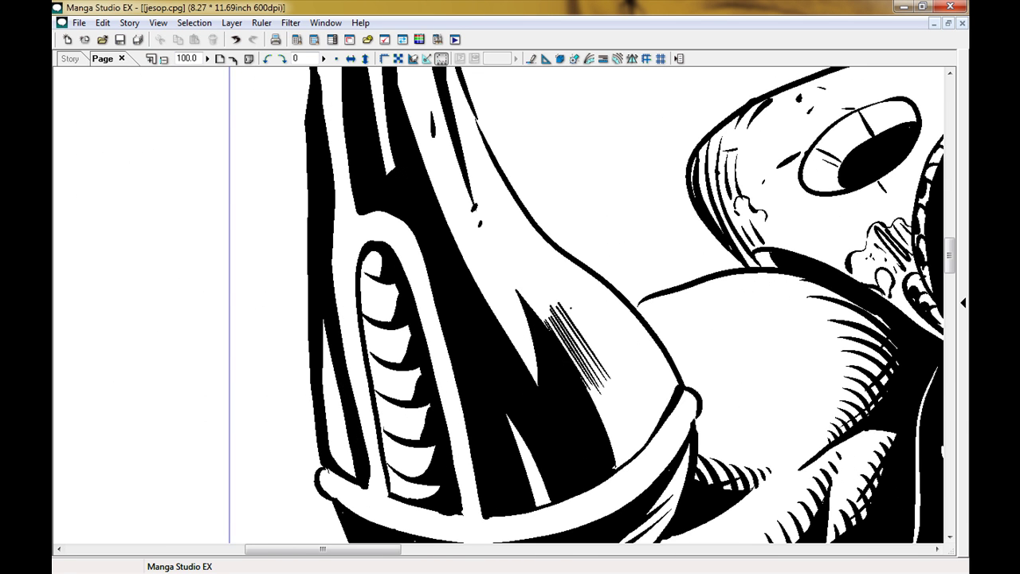
{"action": "left_click_drag", "start_coordinate": [609, 439], "coordinate": [618, 343]}
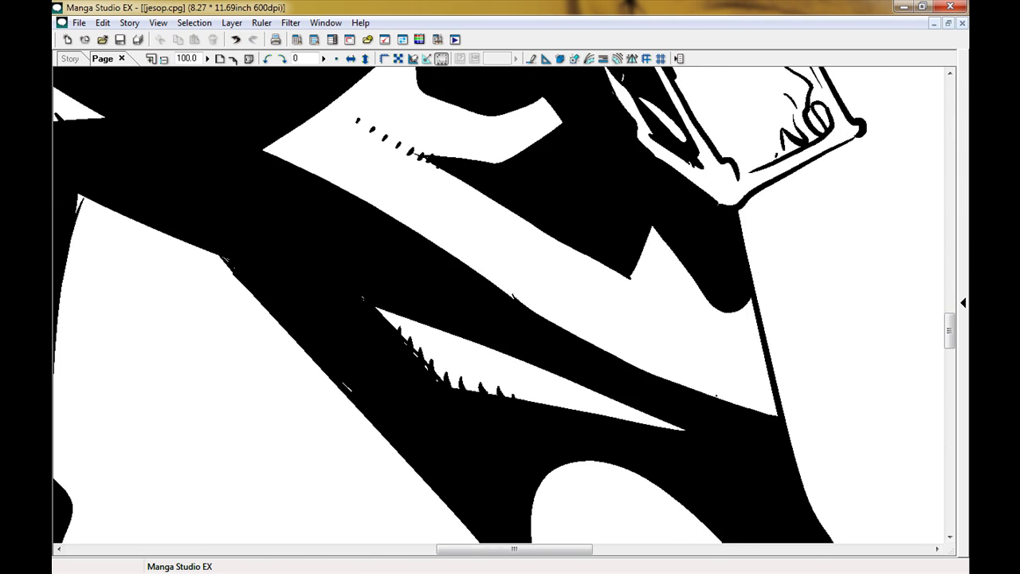
{"action": "left_click_drag", "start_coordinate": [535, 285], "coordinate": [663, 413]}
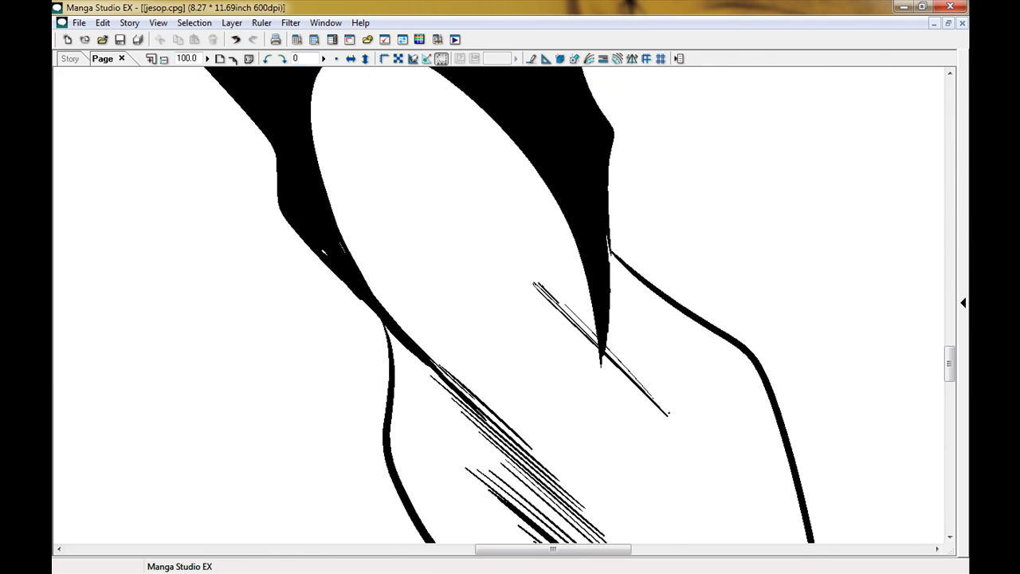
{"action": "left_click_drag", "start_coordinate": [471, 275], "coordinate": [614, 395]}
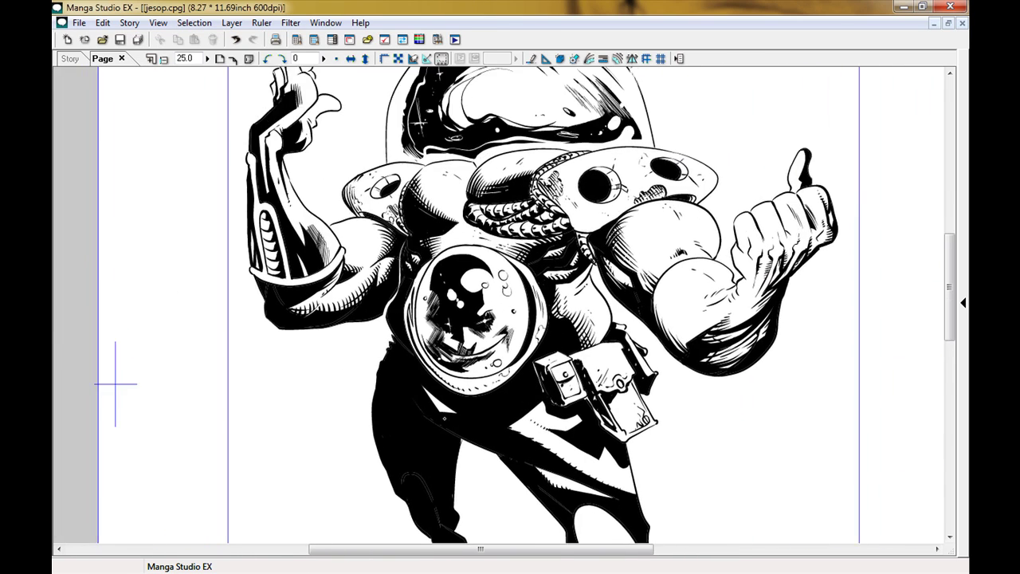
Create Layer 2 above the inks with the History, Layers and Tool Options palettes shown.
{"action": "left_click_drag", "start_coordinate": [115, 384], "coordinate": [125, 542]}
{"action": "left_click_drag", "start_coordinate": [355, 465], "coordinate": [311, 375]}
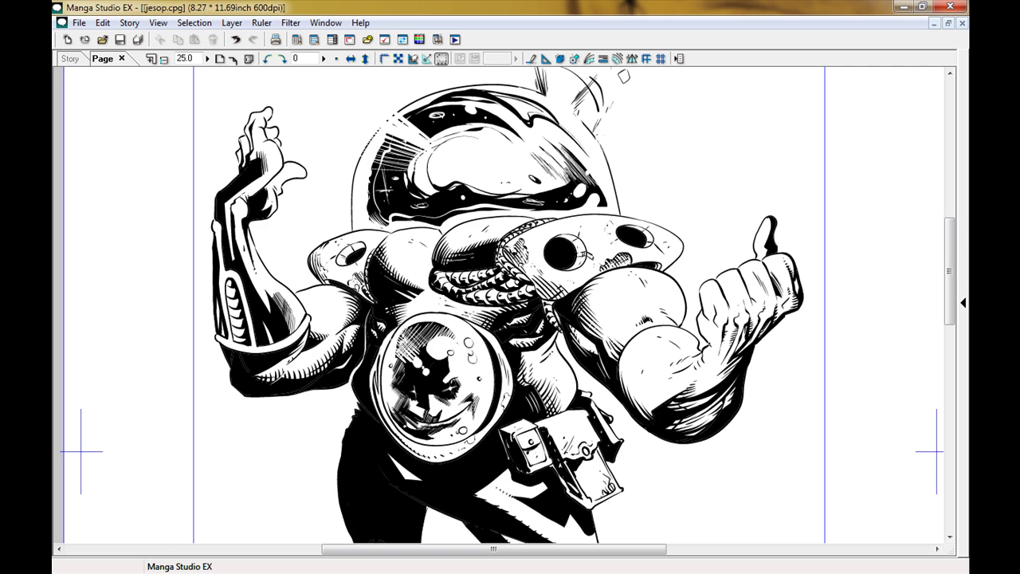
{"action": "left_click_drag", "start_coordinate": [640, 470], "coordinate": [723, 566]}
{"action": "left_click_drag", "start_coordinate": [164, 523], "coordinate": [170, 558]}
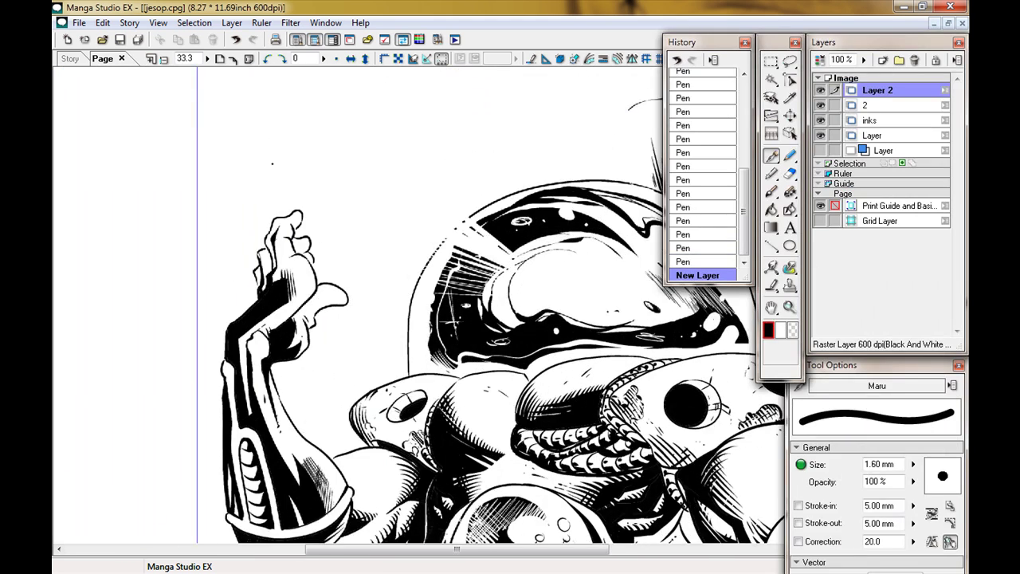
Switch to the Pattern Brush with the Airbrush (Small) preset, undoing a test stroke.
{"action": "left_click_drag", "start_coordinate": [273, 164], "coordinate": [297, 188]}
{"action": "left_click", "coordinate": [789, 192]}
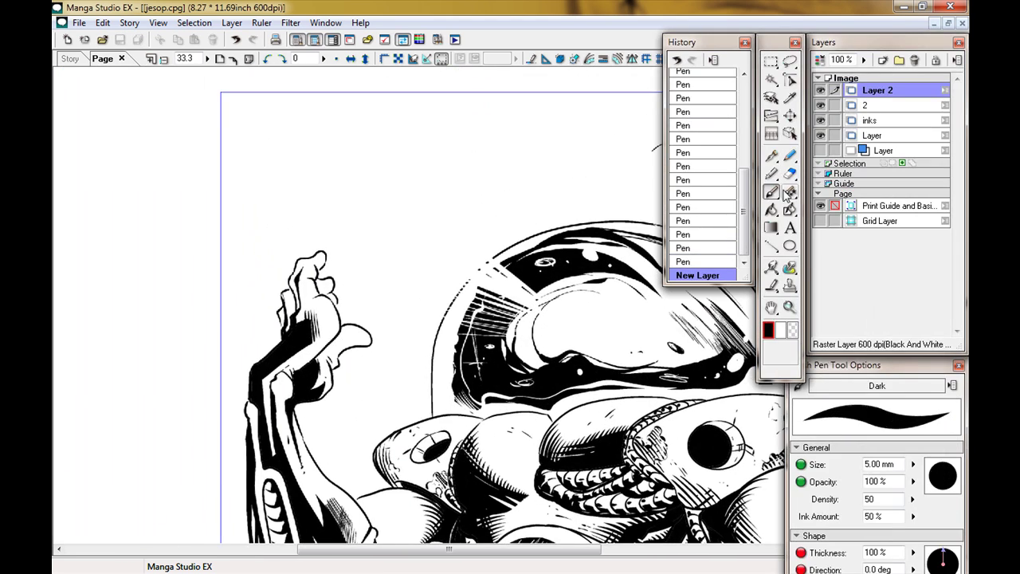
{"action": "left_click_drag", "start_coordinate": [338, 217], "coordinate": [347, 228]}
{"action": "key", "text": "ctrl+z"}
{"action": "left_click", "coordinate": [877, 385]}
{"action": "mouse_move", "coordinate": [943, 429]}
{"action": "left_mouse_down"}
{"action": "mouse_move", "coordinate": [941, 470]}
{"action": "mouse_move", "coordinate": [942, 415]}
{"action": "left_mouse_up"}
{"action": "left_click", "coordinate": [867, 421]}
Spray a dotted arc around the raised hand and arm.
{"action": "left_click_drag", "start_coordinate": [238, 288], "coordinate": [396, 287]}
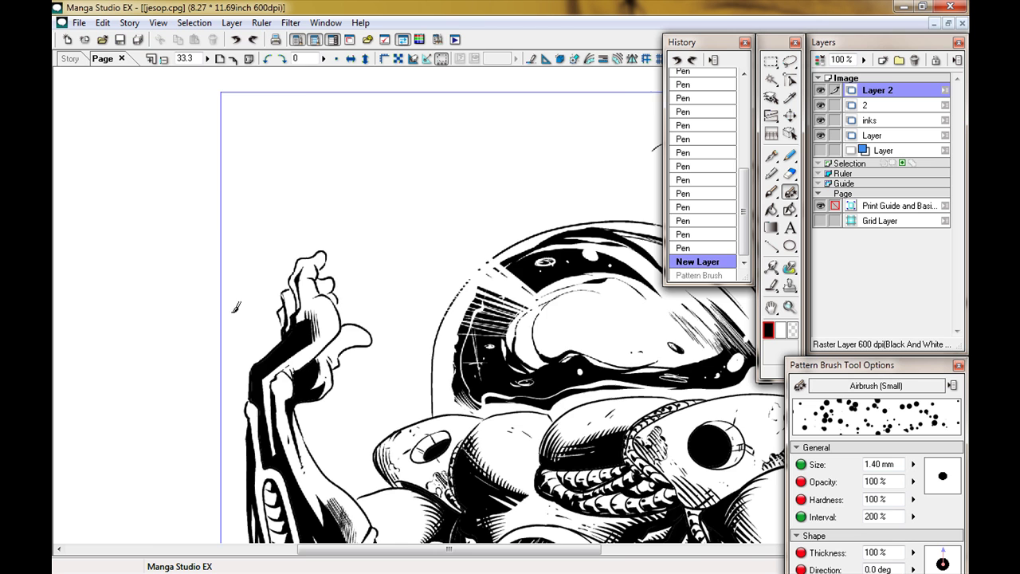
{"action": "left_click_drag", "start_coordinate": [236, 307], "coordinate": [399, 200]}
{"action": "scroll", "coordinate": [319, 239], "scroll_direction": "down", "scroll_amount": 3}
{"action": "mouse_move", "coordinate": [308, 224]}
{"action": "left_mouse_down"}
{"action": "mouse_move", "coordinate": [267, 233]}
{"action": "mouse_move", "coordinate": [351, 195]}
{"action": "mouse_move", "coordinate": [375, 168]}
{"action": "left_mouse_up"}
{"action": "mouse_move", "coordinate": [287, 255]}
{"action": "left_mouse_down"}
{"action": "mouse_move", "coordinate": [303, 287]}
{"action": "mouse_move", "coordinate": [259, 319]}
{"action": "left_mouse_up"}
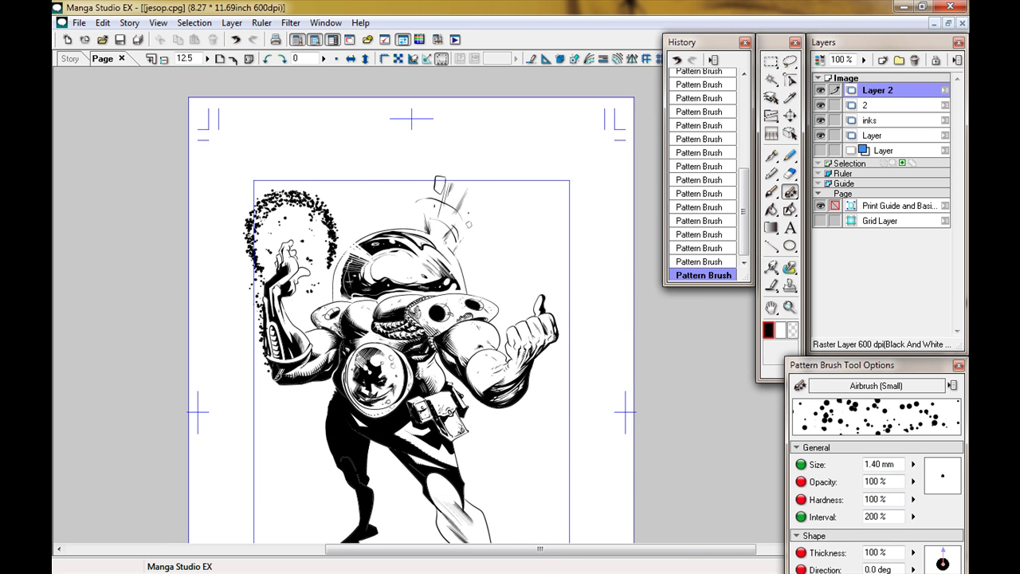
Spray a dot trail down and below the left arm and fill out the arc right of the hand.
{"action": "left_click_drag", "start_coordinate": [399, 319], "coordinate": [429, 271]}
{"action": "left_click_drag", "start_coordinate": [363, 211], "coordinate": [345, 303]}
{"action": "left_click_drag", "start_coordinate": [342, 343], "coordinate": [344, 447]}
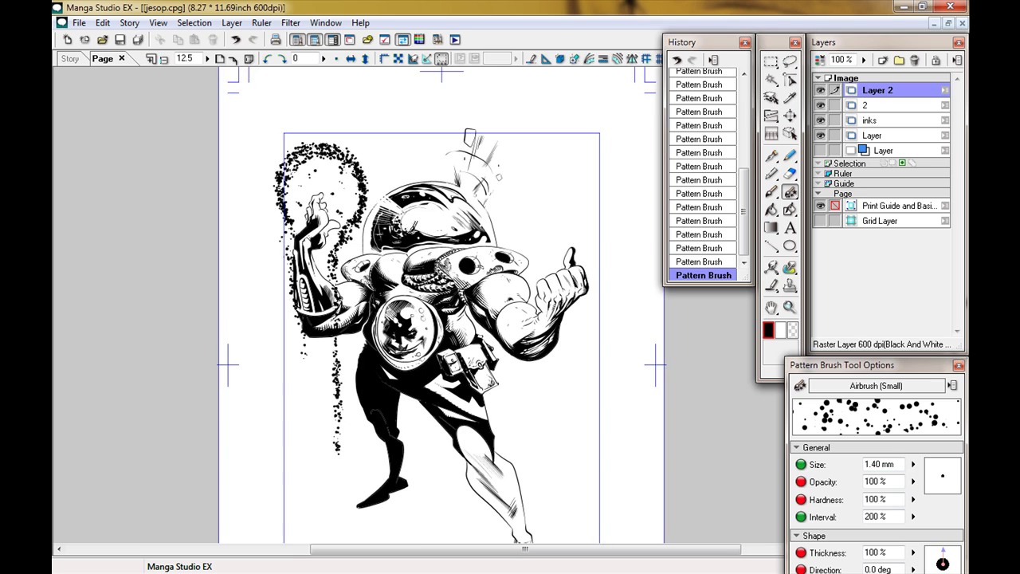
{"action": "left_click_drag", "start_coordinate": [349, 249], "coordinate": [351, 173]}
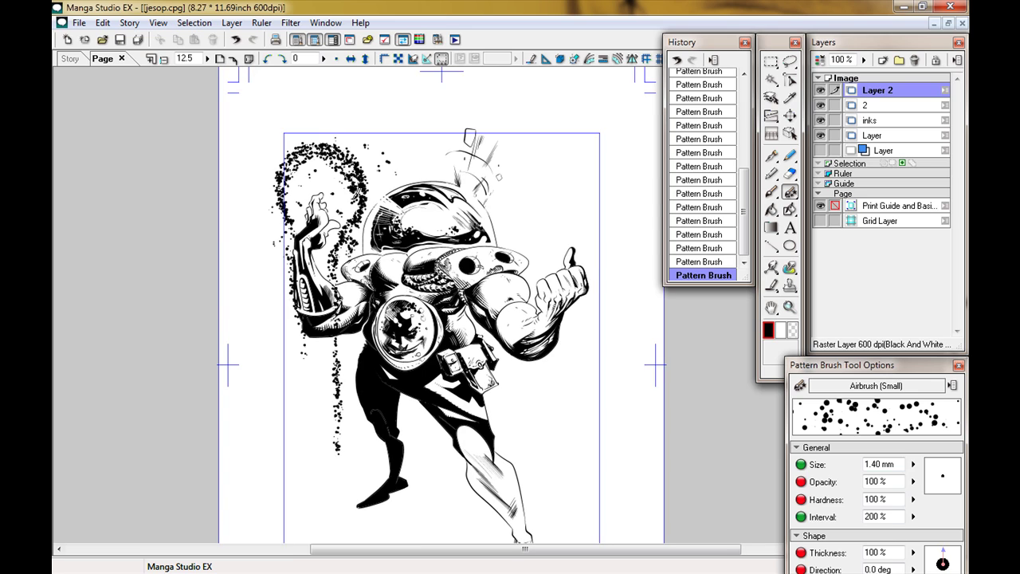
{"action": "key", "text": "p"}
{"action": "scroll", "coordinate": [295, 463], "scroll_direction": "up", "scroll_amount": 3}
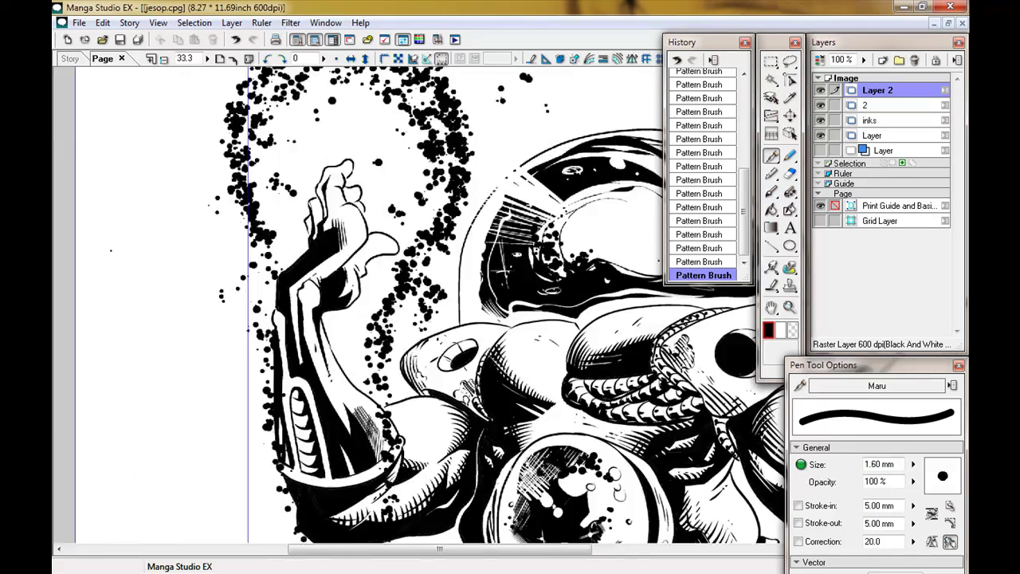